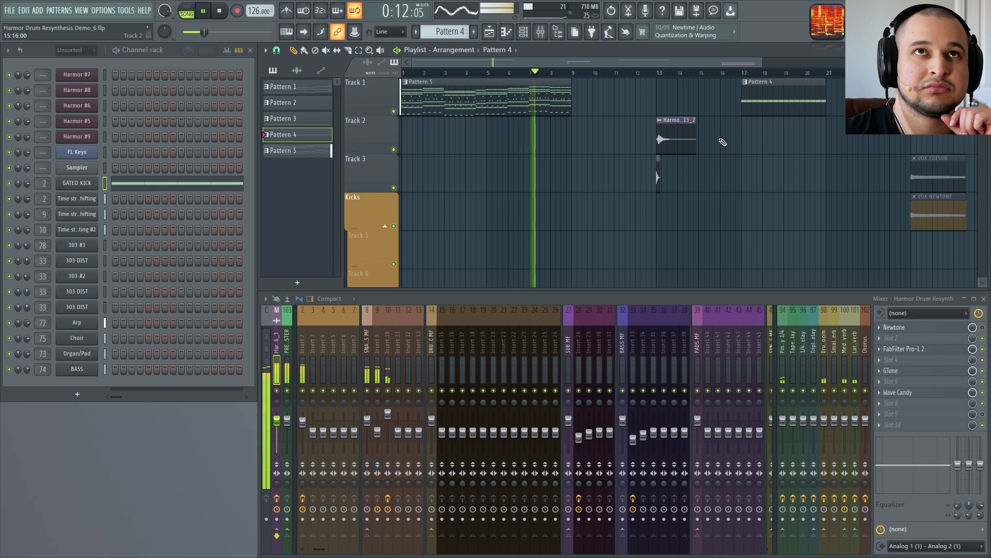
Show the Wave Candy visualizer, stop playback and open the GATED KICK instrument
double_click(840, 17)
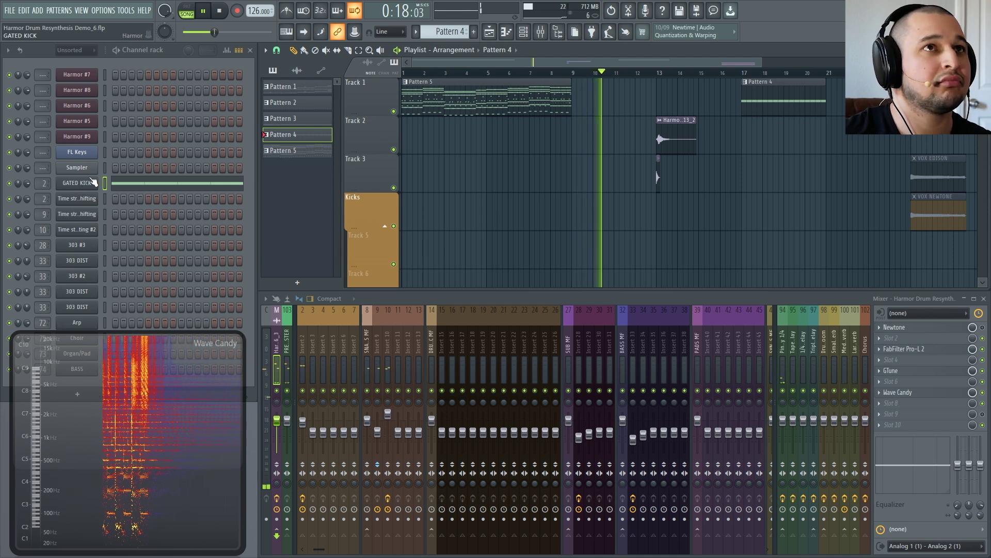
left_click(93, 182)
key("space")
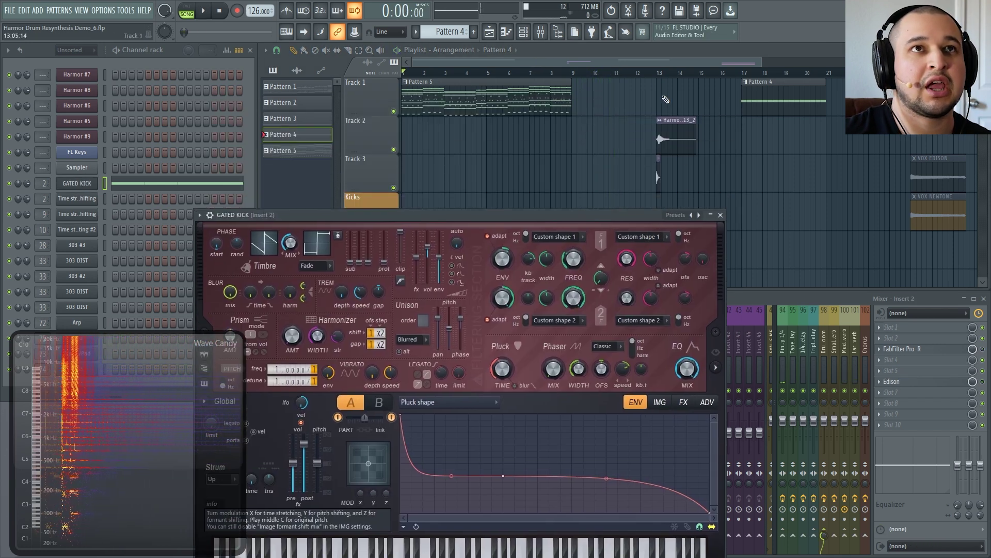
Move the Track 2 audio clip from bar 13 to start after the Track 3 clip, and play it from its start
left_click(654, 73)
left_click_drag(622, 212, 722, 145)
left_click(604, 74)
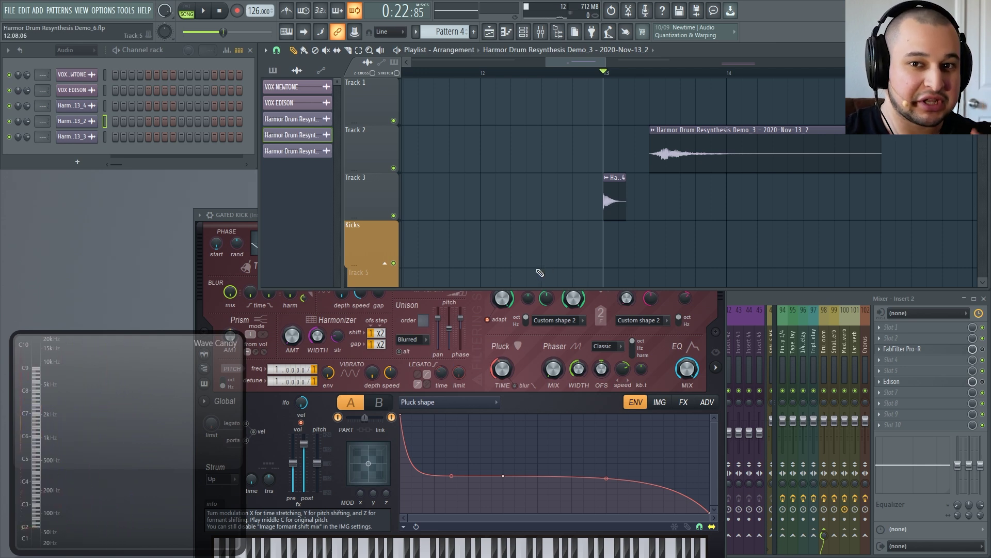
left_click(654, 75)
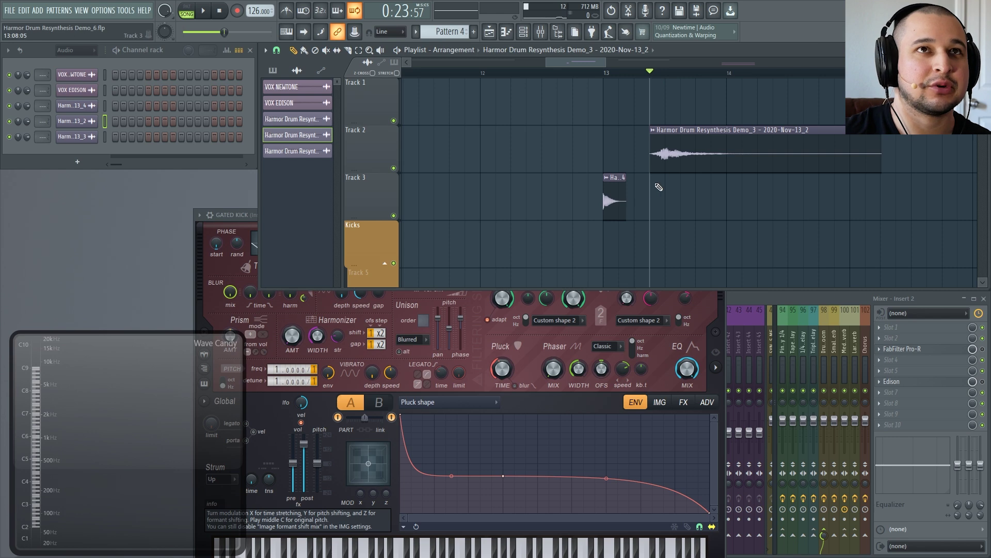
key("space")
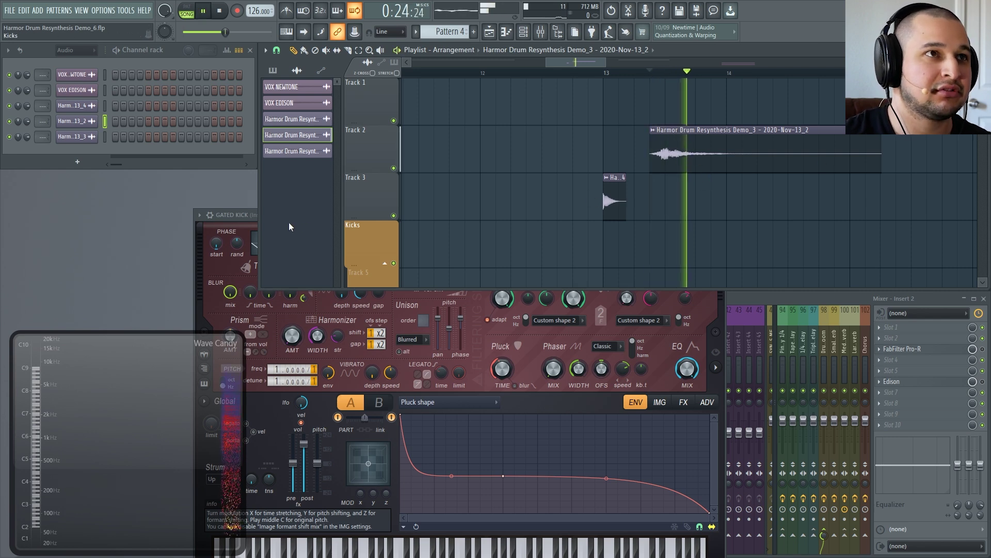
key("space")
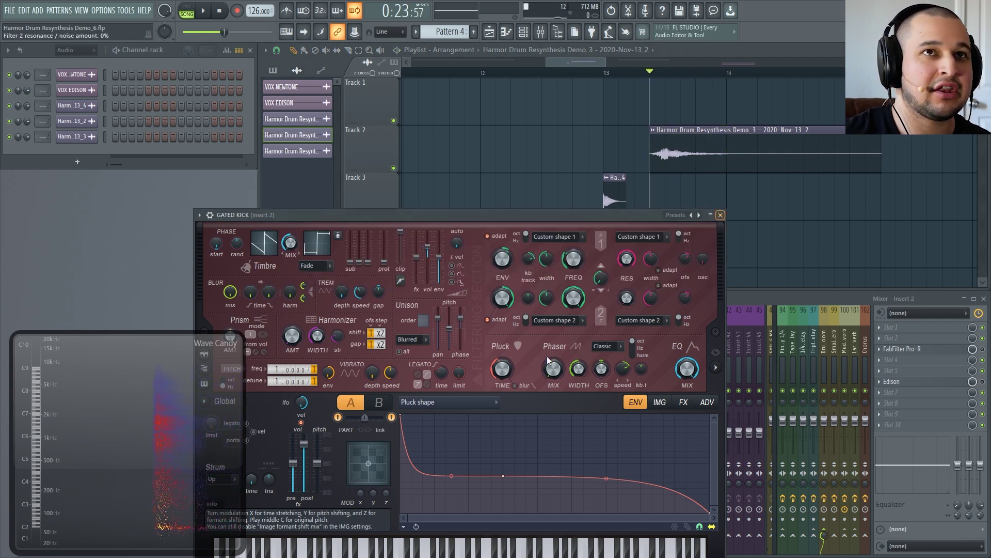
Switch GATED KICK to part B, close it, and examine the Track 2 clip's waveform up close
left_click(378, 403)
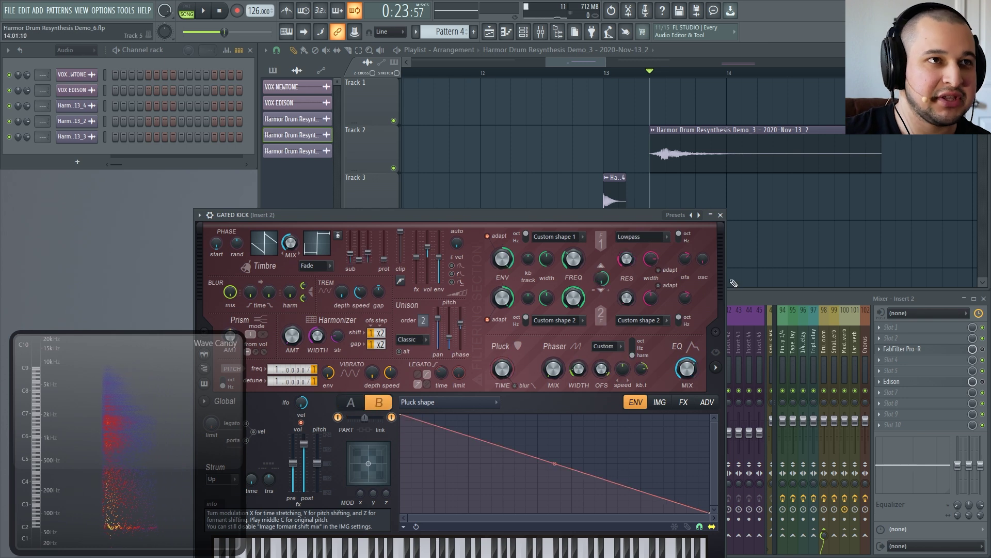
left_click(721, 215)
right_click(684, 164, "ctrl")
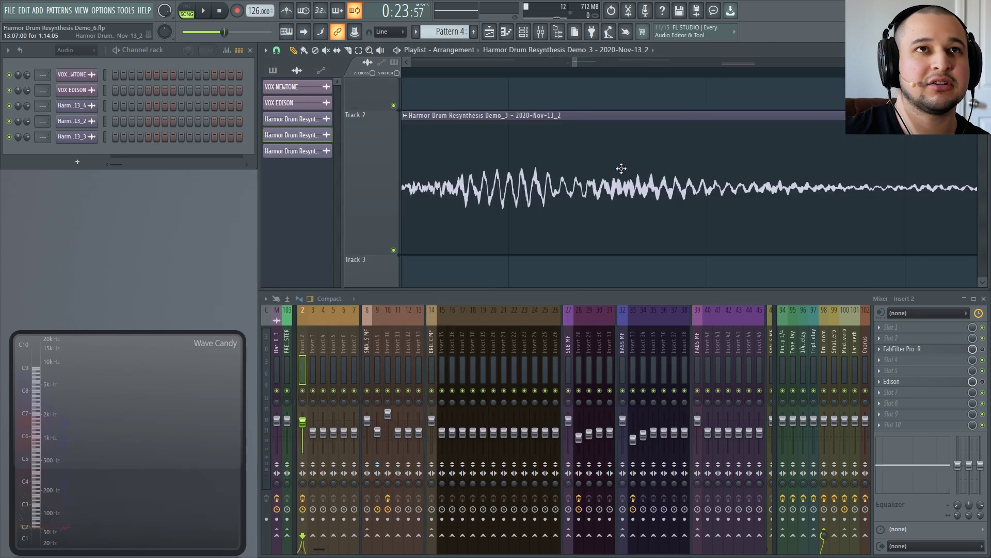
right_click(643, 155, "ctrl")
Place the playhead at the start of Pattern 4 on bar 17 and list the patterns in the picker
left_click(744, 73)
right_click(801, 82, "ctrl")
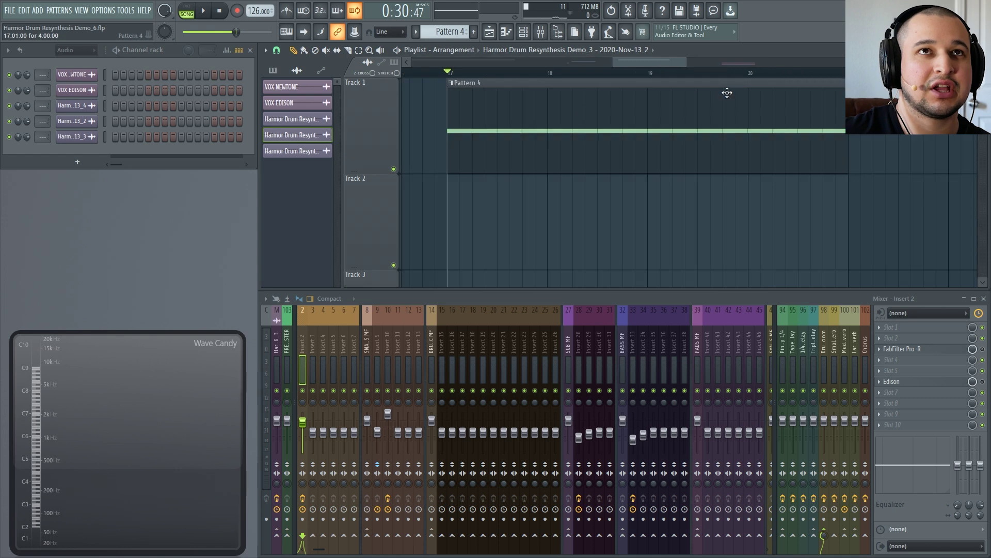
left_click(273, 70)
Filter the channel rack to the Unsorted group and open the GATED KICK instrument
left_click(91, 52)
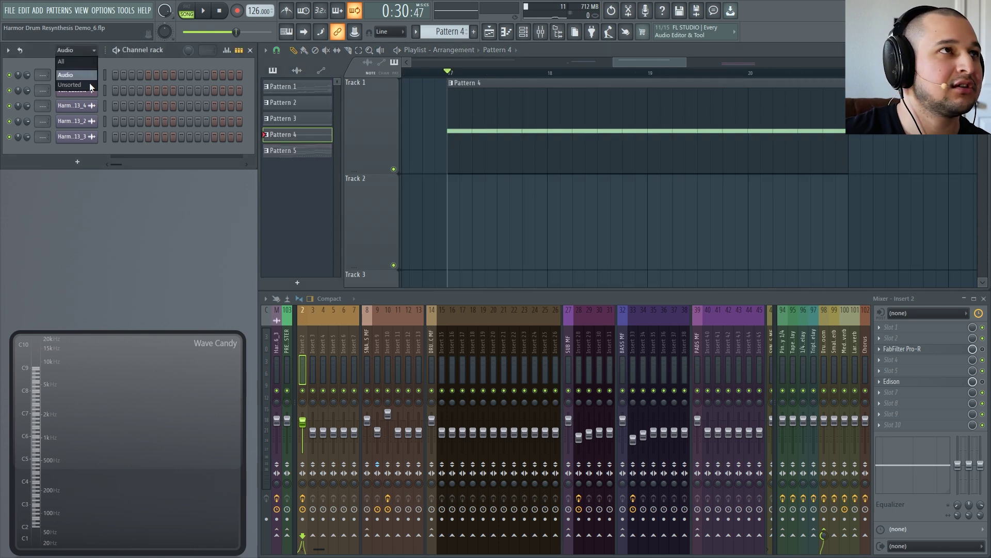
left_click(78, 85)
left_click(78, 183)
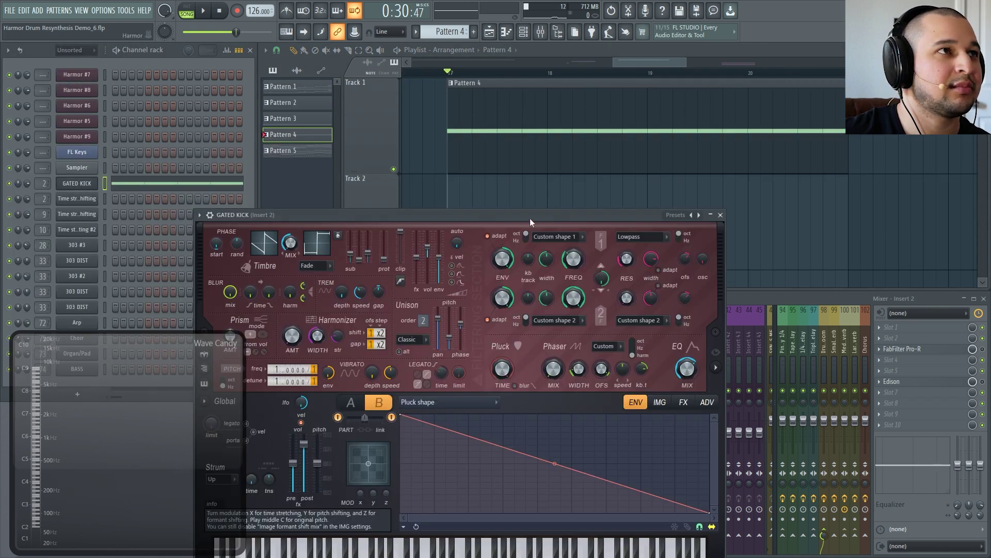
Play Pattern 4 while comparing part A and part B of GATED KICK, and stop on part B
key("space")
left_click(453, 397)
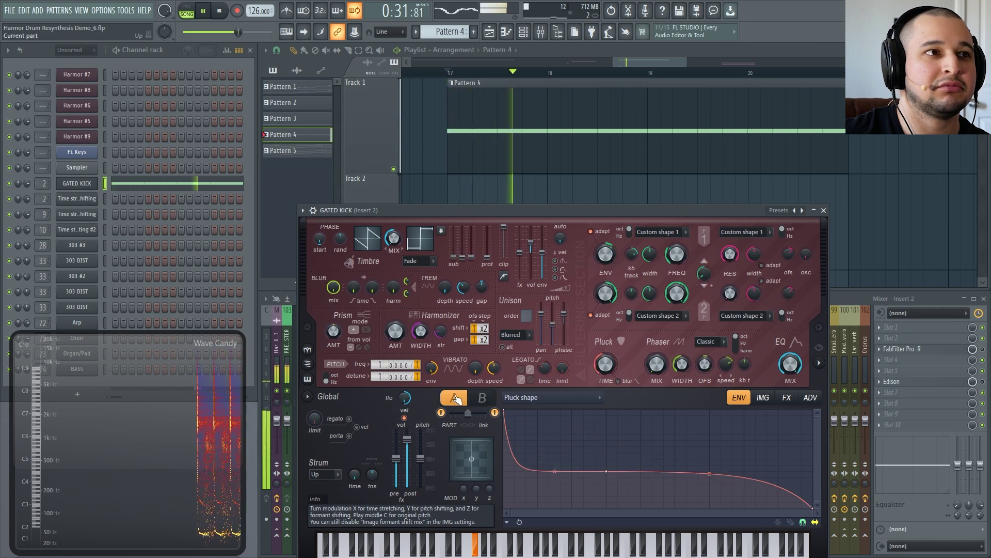
left_click(482, 397)
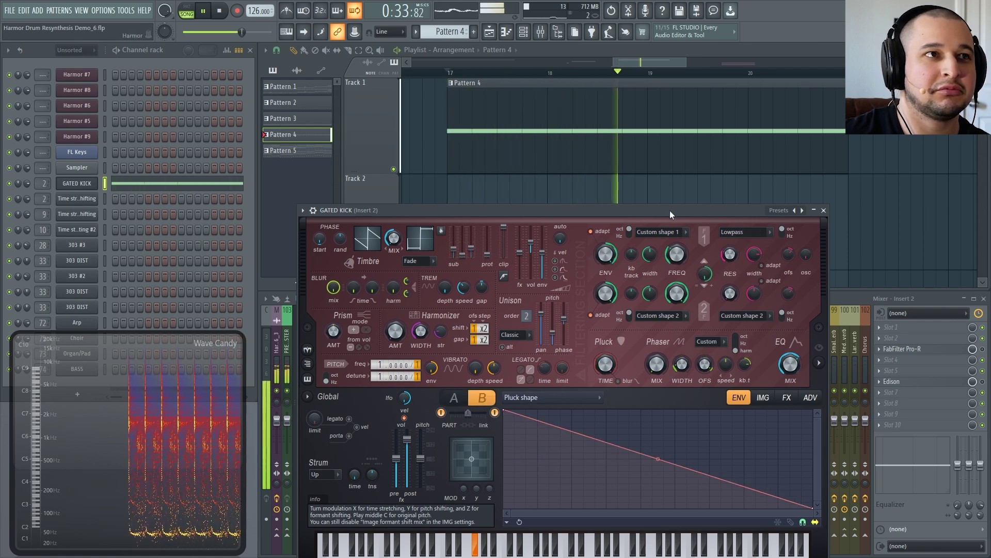
key("space")
In GATED KICK's piano roll, shorten the first F#4 note to one step, fill the gap with matching notes and play them
double_click(494, 150)
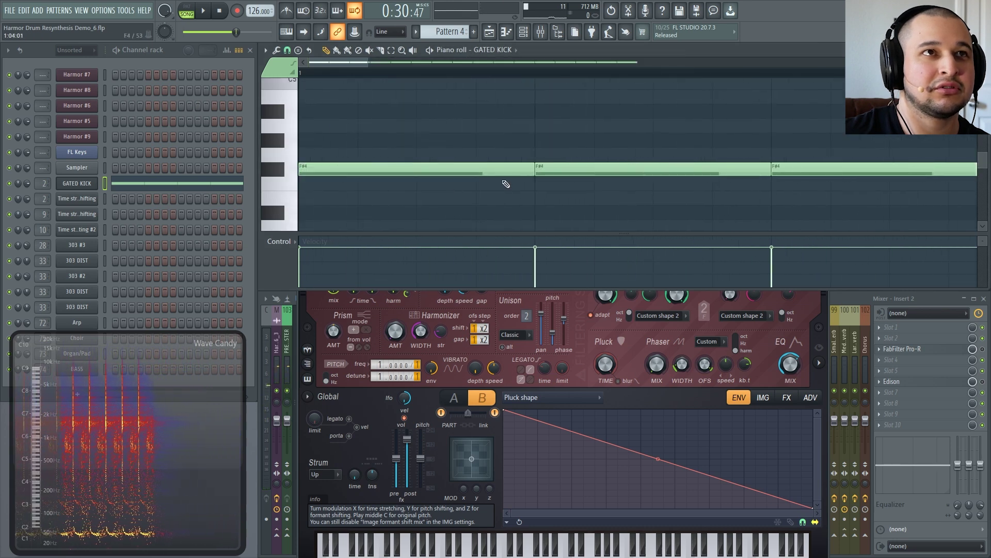
left_click_drag(522, 170, 365, 180)
left_click(373, 170)
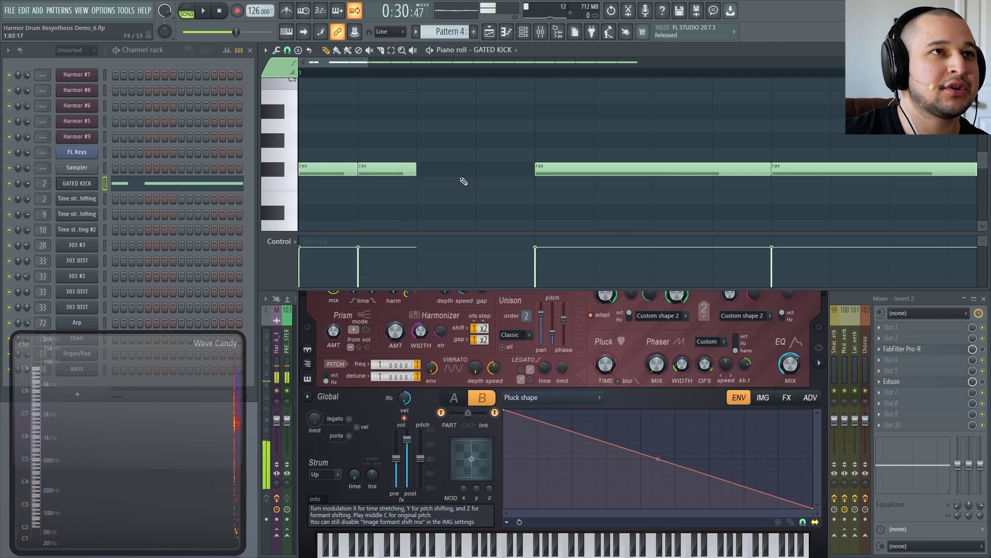
left_click(455, 170)
left_click(498, 170)
key("space")
key("space")
Delete the added one-step F#4 notes and extend the first note back to the start of the second long note
right_click(505, 171)
right_click(446, 172)
right_click(387, 172)
left_click_drag(356, 172, 553, 207)
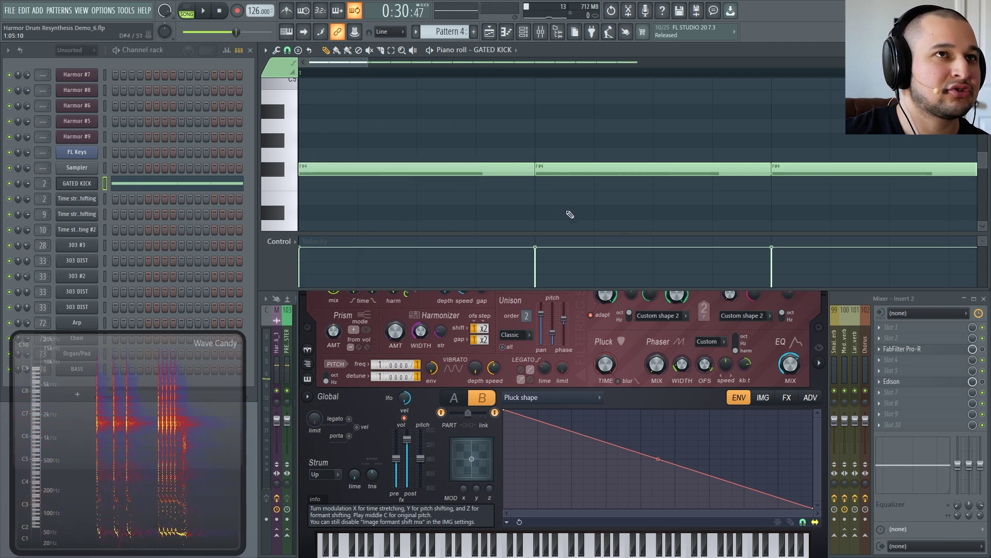
Close the GATED KICK instrument and return to the playlist around the VOX clips at bar 25
left_click(644, 306)
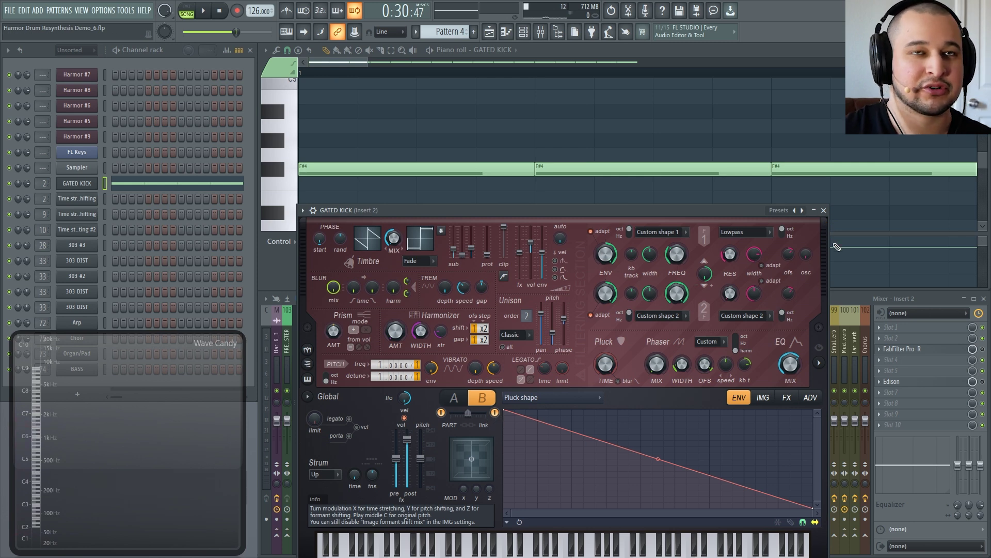
left_click(824, 211)
left_click(489, 32)
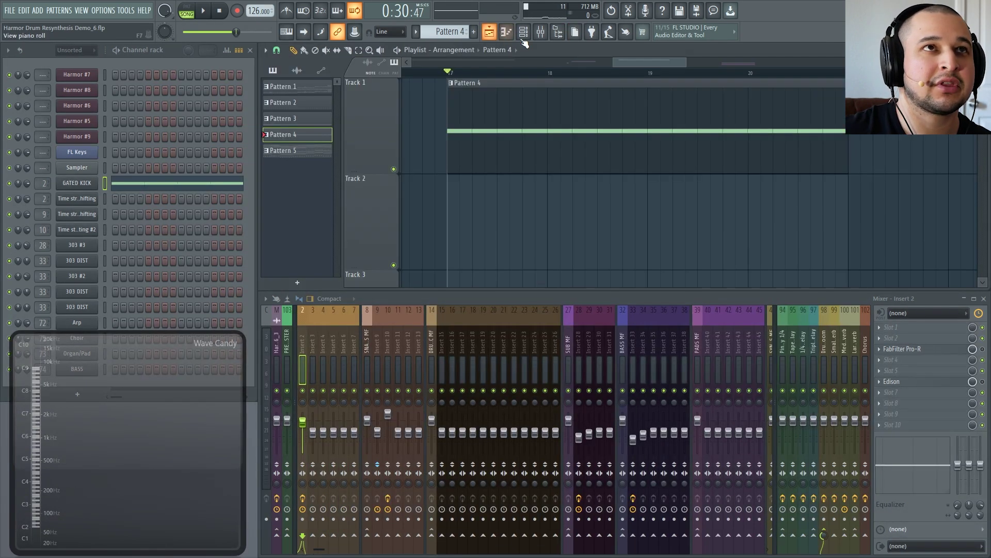
right_click(719, 230, "ctrl")
scroll(688, 241, "up", 4)
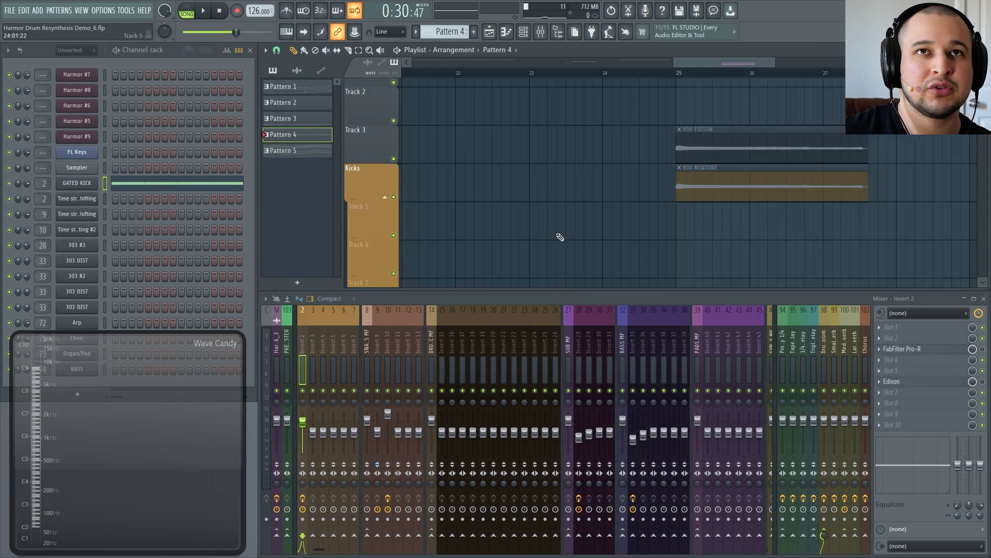
Solo Track 3, unmute the VOX EDISON clip and play it from bar 25
right_click(394, 160)
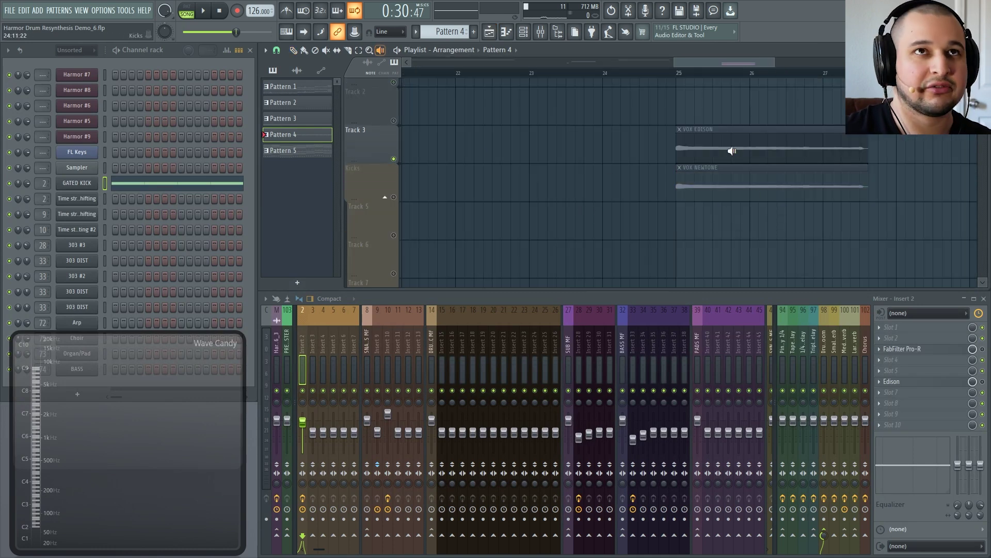
left_click(715, 164)
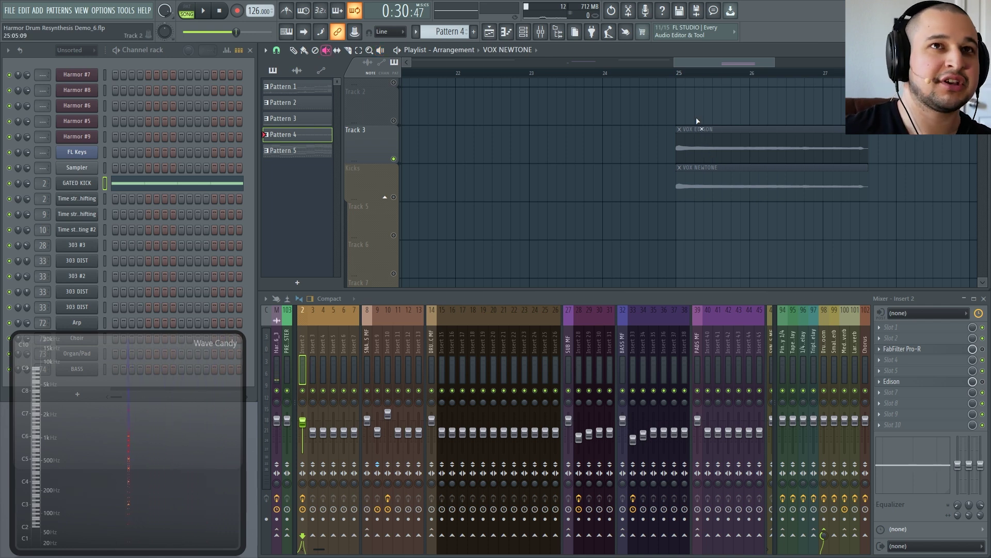
left_click(702, 132)
left_click(682, 73)
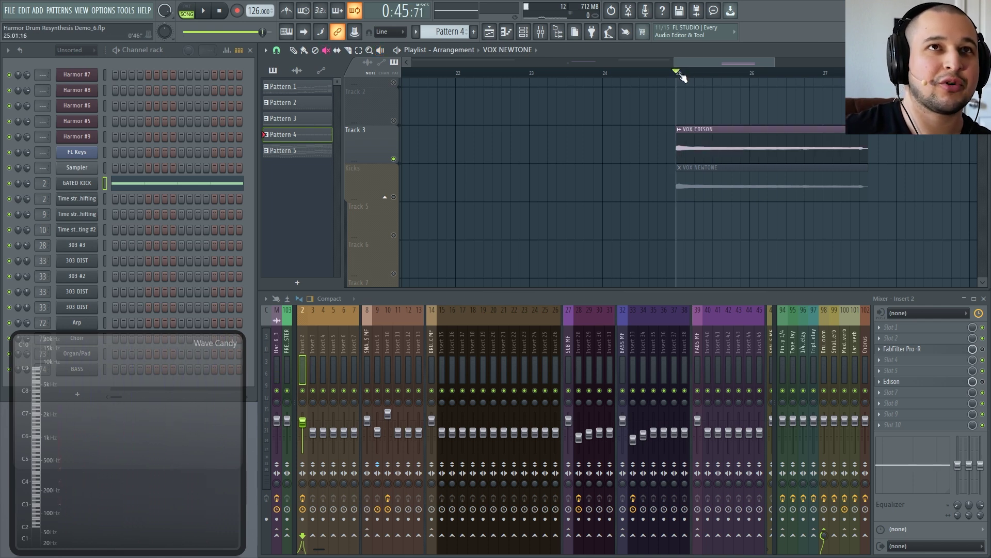
scroll(705, 343, "down", 4)
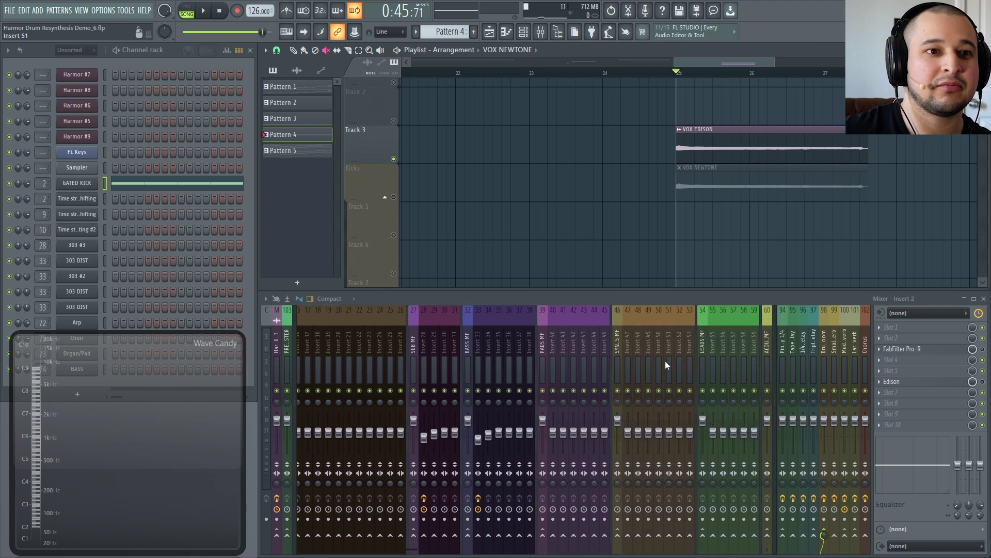
key("space")
key("space")
Solo the Kicks track, unmute the VOX NEWTONE clip and play it from bar 25
left_click(396, 199)
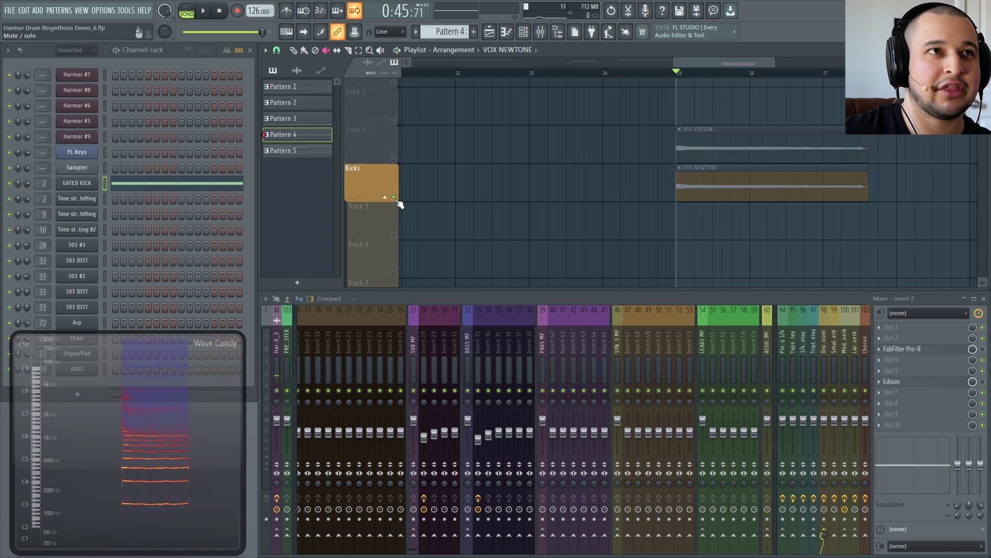
left_click(768, 188)
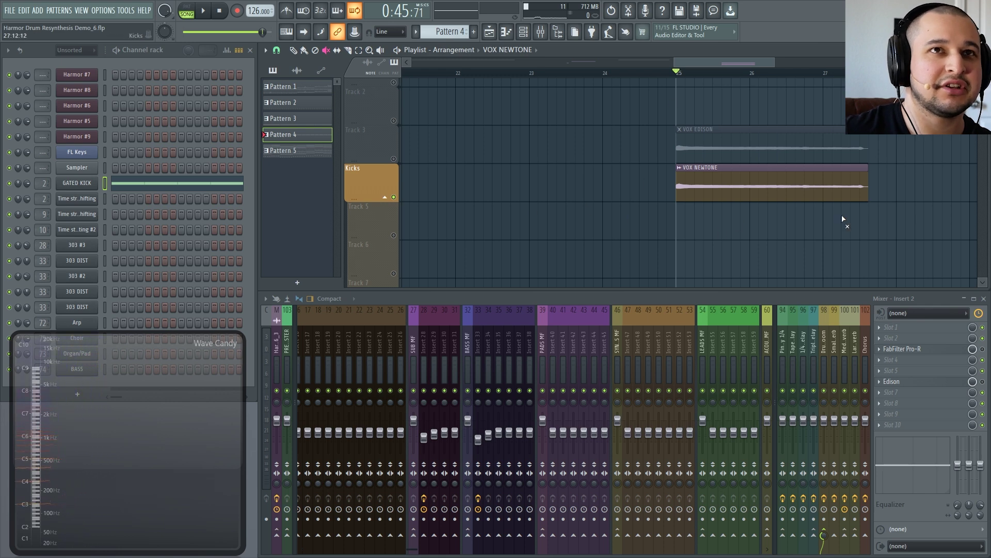
key("space")
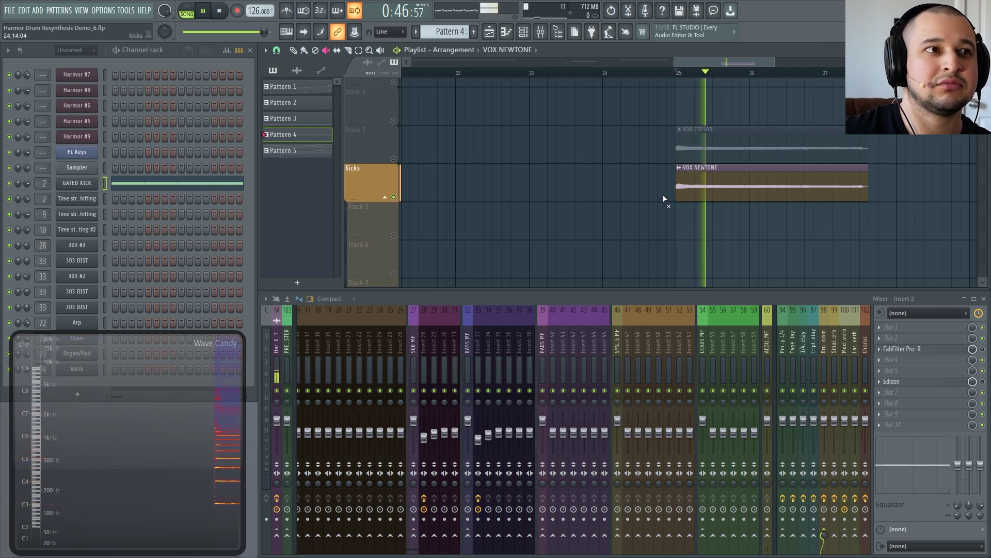
key("space")
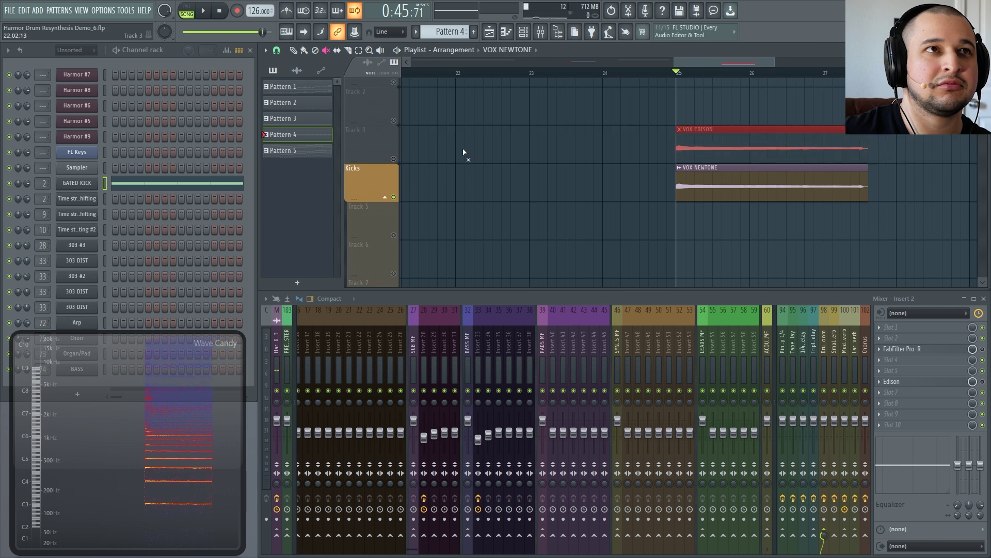
Compare the two vocal clips again, playing VOX EDISON with Track 3 soloed and VOX NEWTONE with the Kicks track soloed
right_click(394, 159)
left_click(678, 158)
key("space")
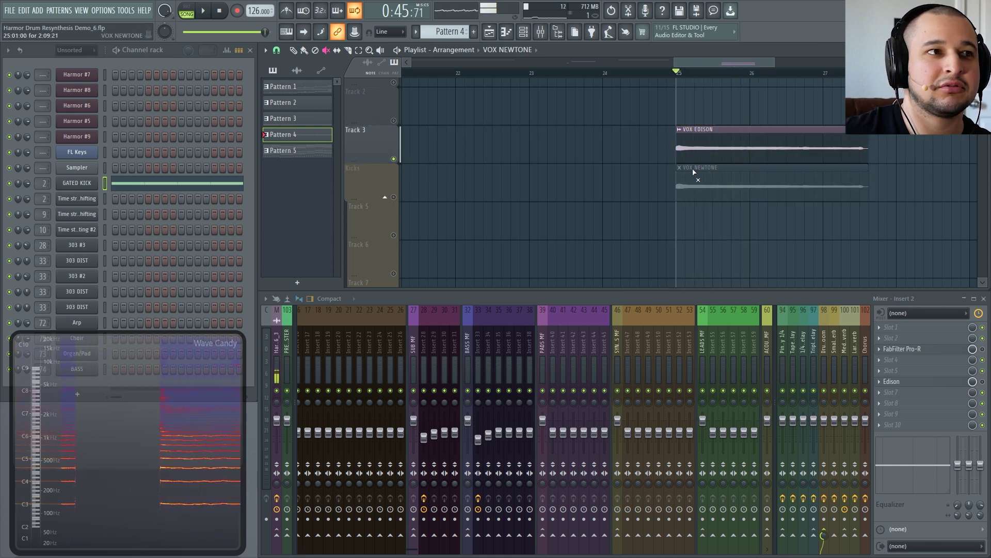
key("space")
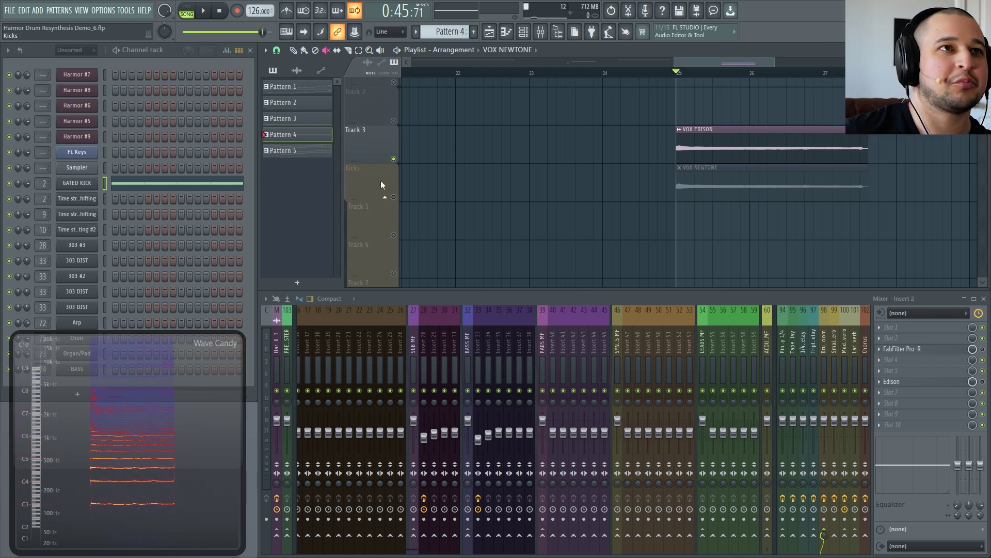
right_click(394, 197)
key("space")
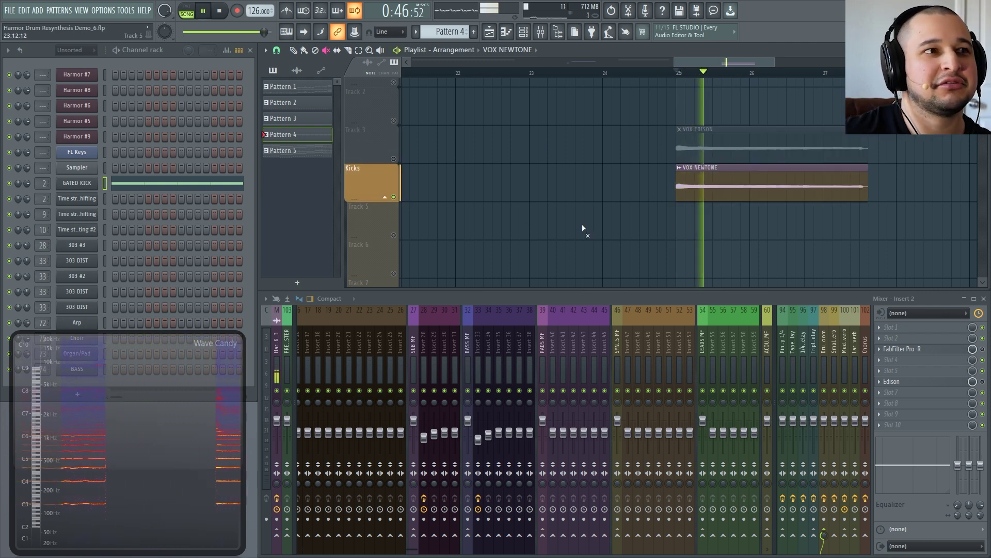
key("space")
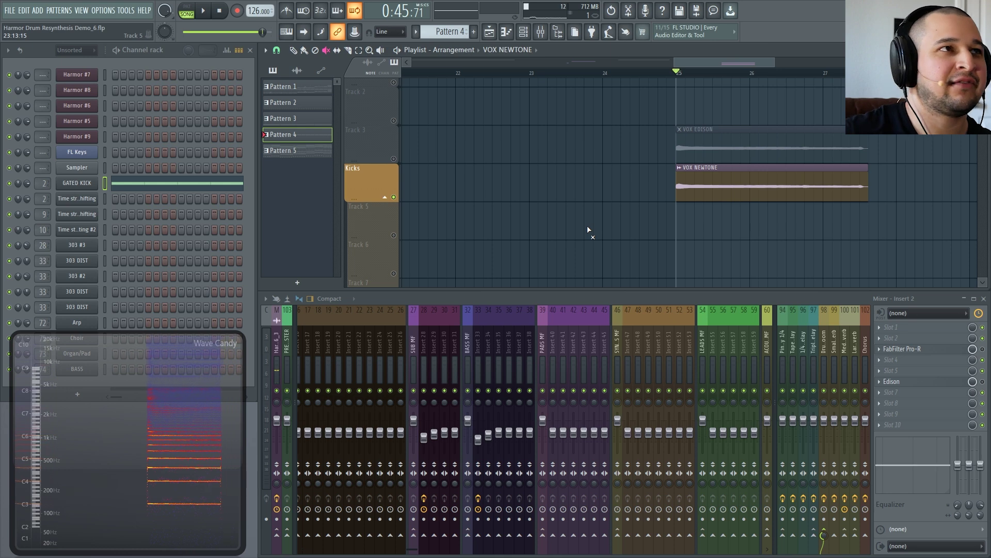
Close Wave Candy, look through the 303 DIST and Arp instruments, and select the Choir channel
double_click(118, 379)
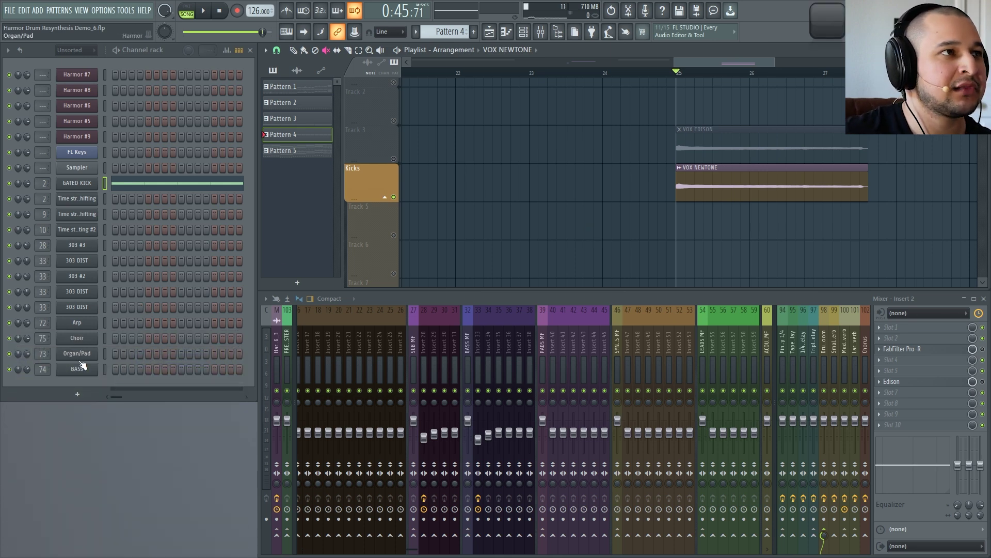
left_click(87, 291)
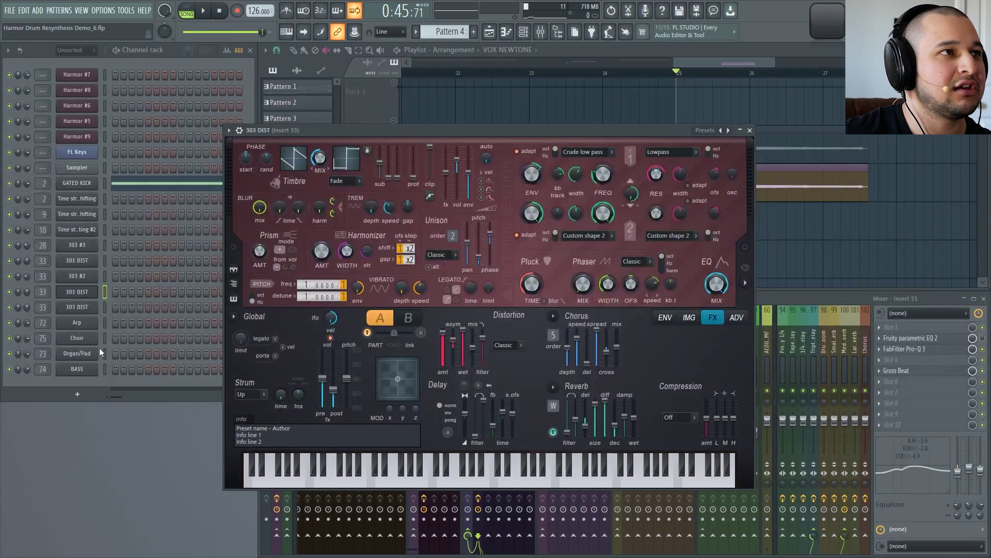
left_click(85, 322)
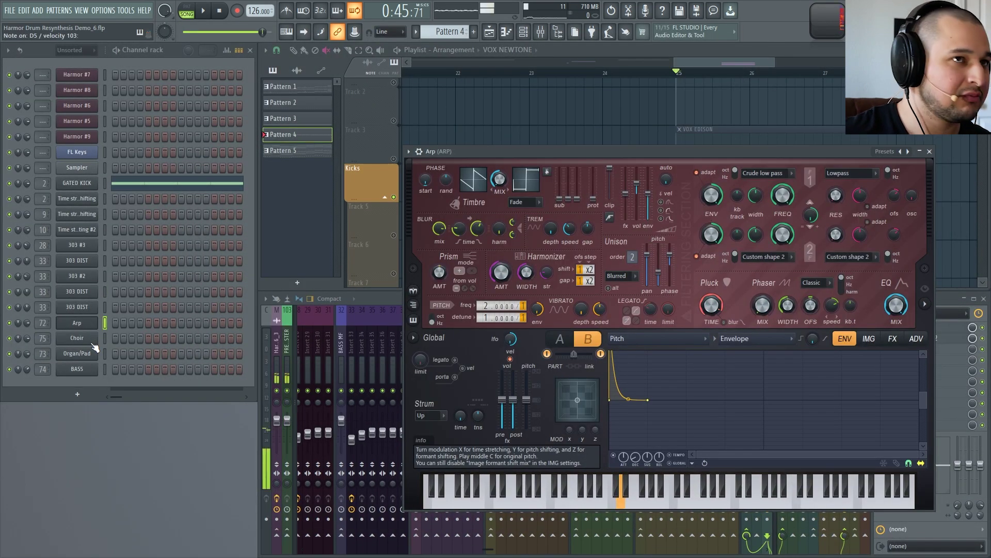
left_click(106, 339)
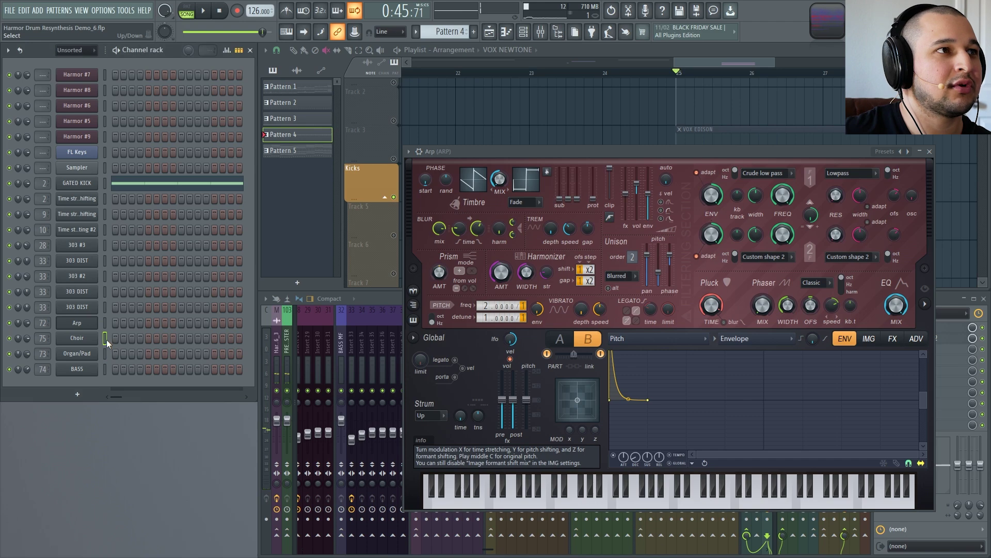
Inspect the Choir instrument in place of Arp with Wave Candy open, selecting part A and raising the Harmonizer amount
left_click(76, 339)
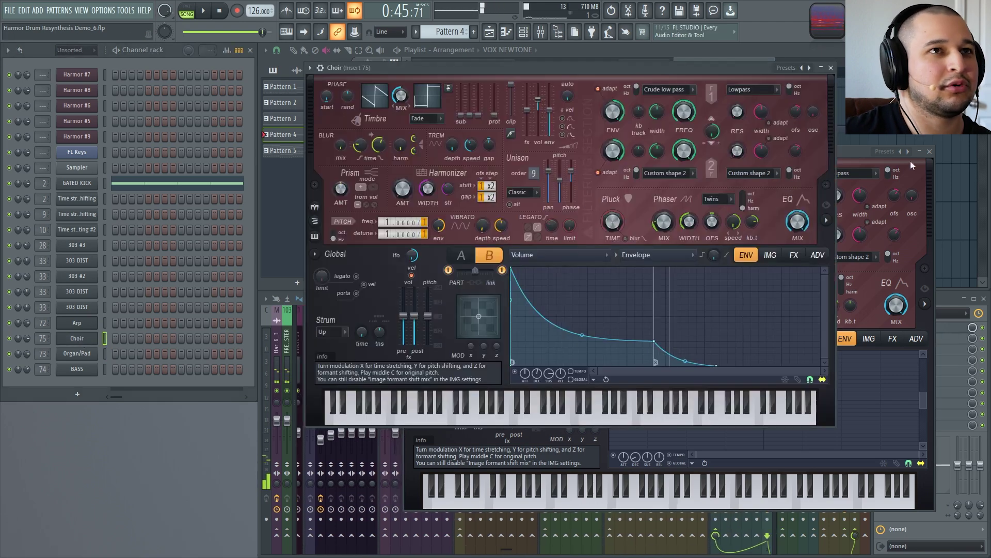
left_click(930, 151)
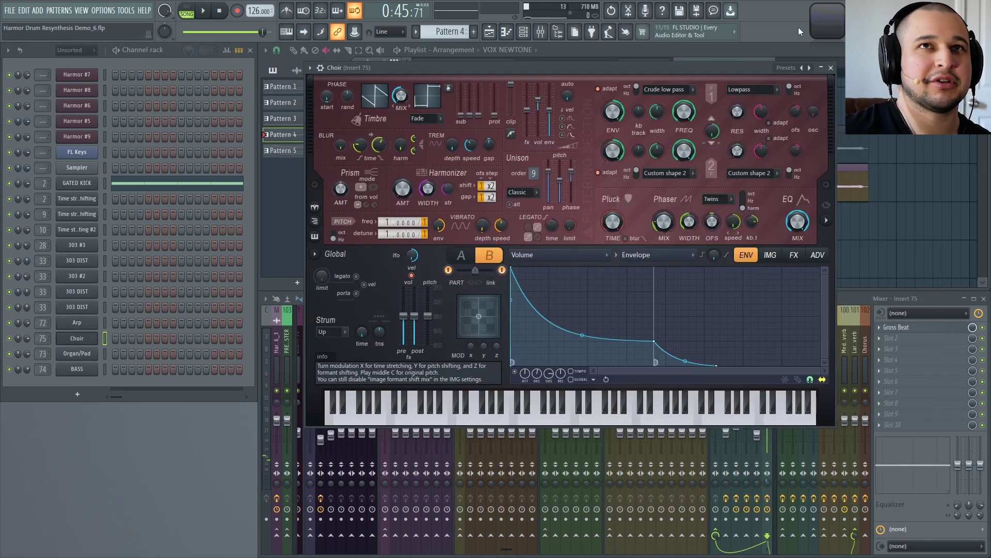
left_click(829, 23)
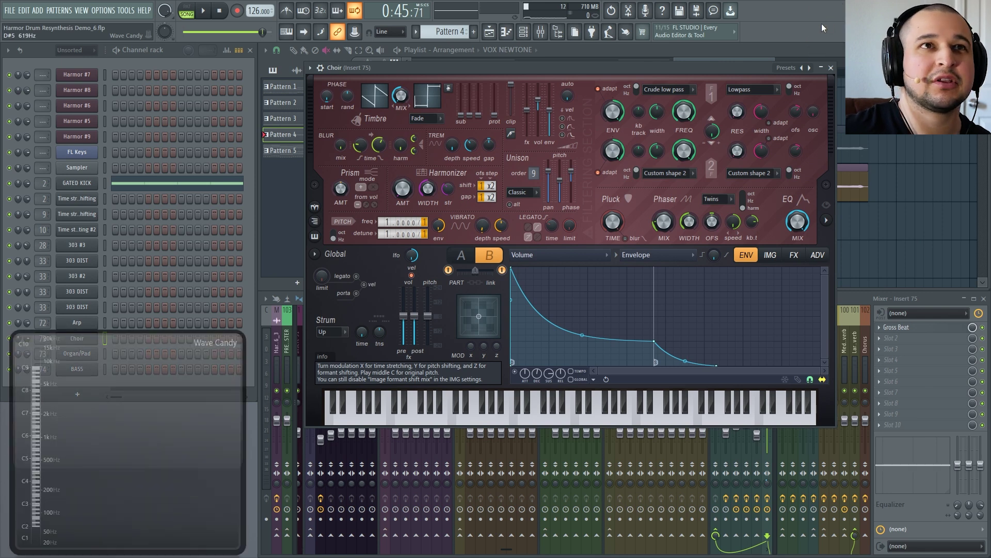
left_click(463, 255)
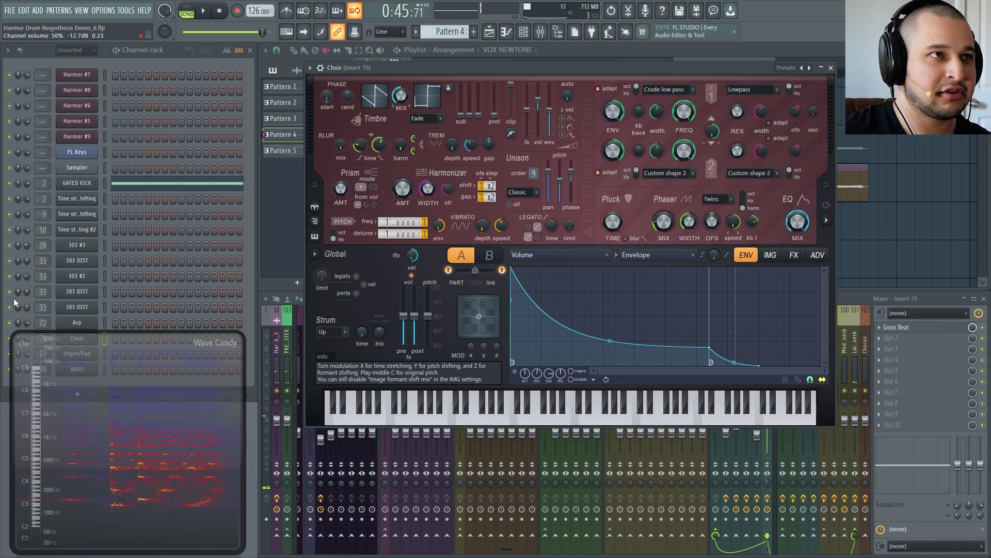
left_click_drag(403, 189, 403, 160)
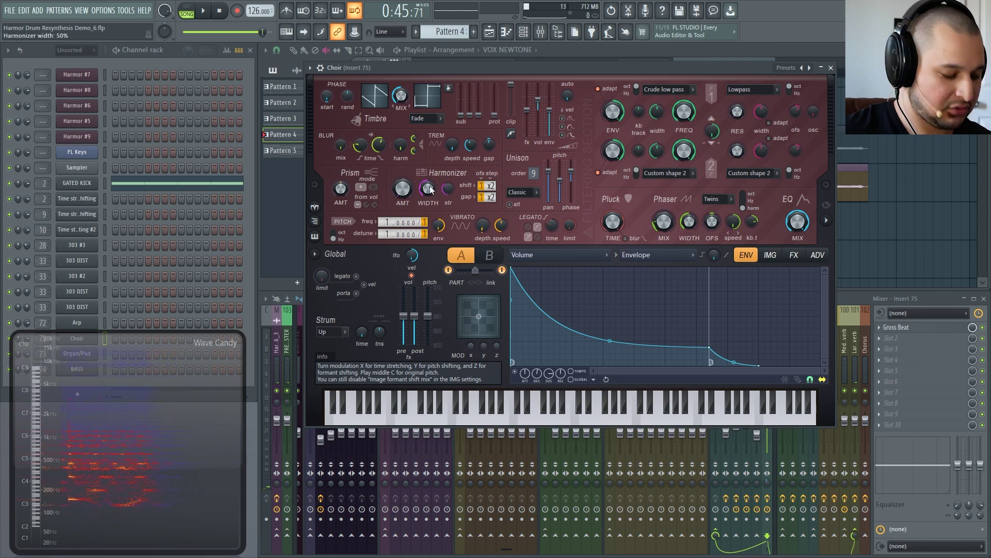
double_click(65, 433)
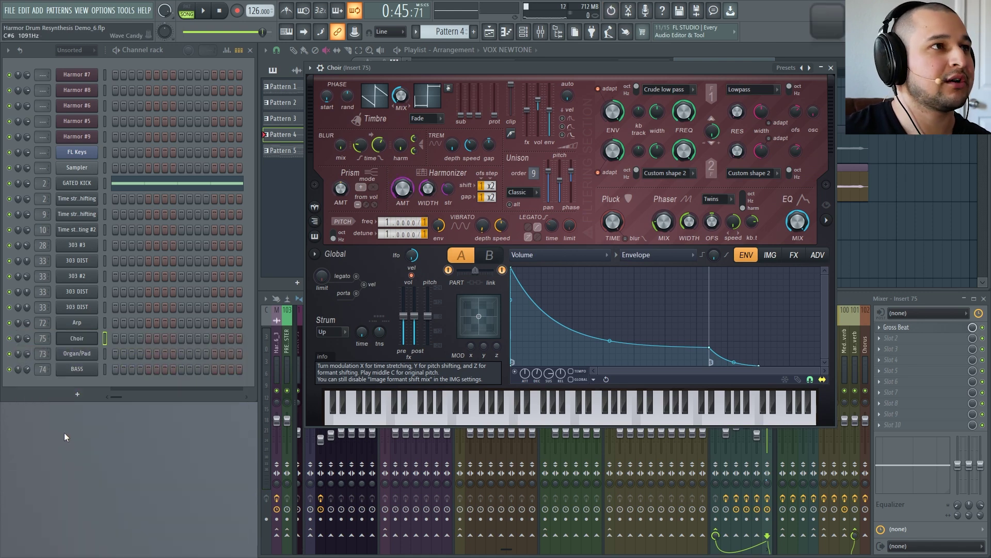
Look through the Organ/Pad and BASS instruments, closing each one after viewing it
left_click(97, 353)
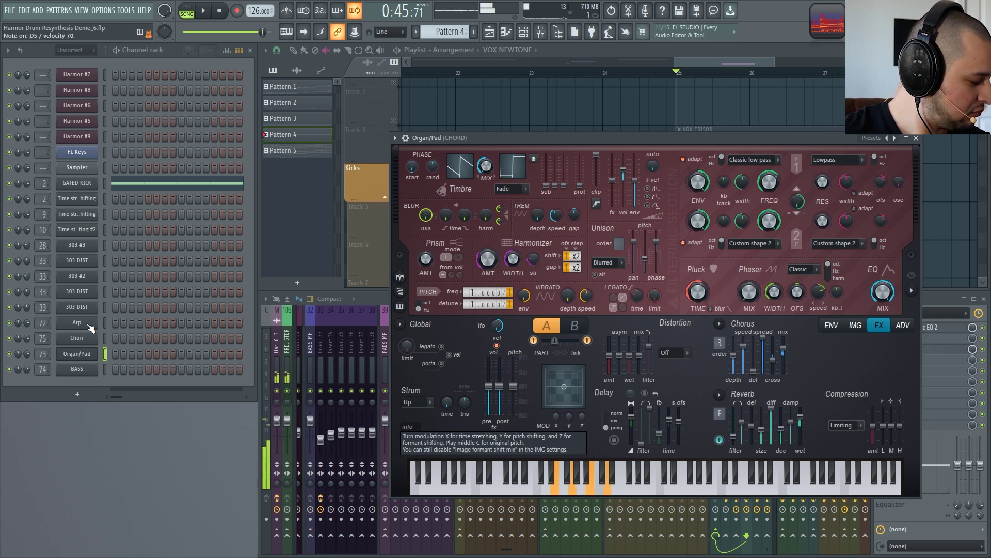
left_click(916, 138)
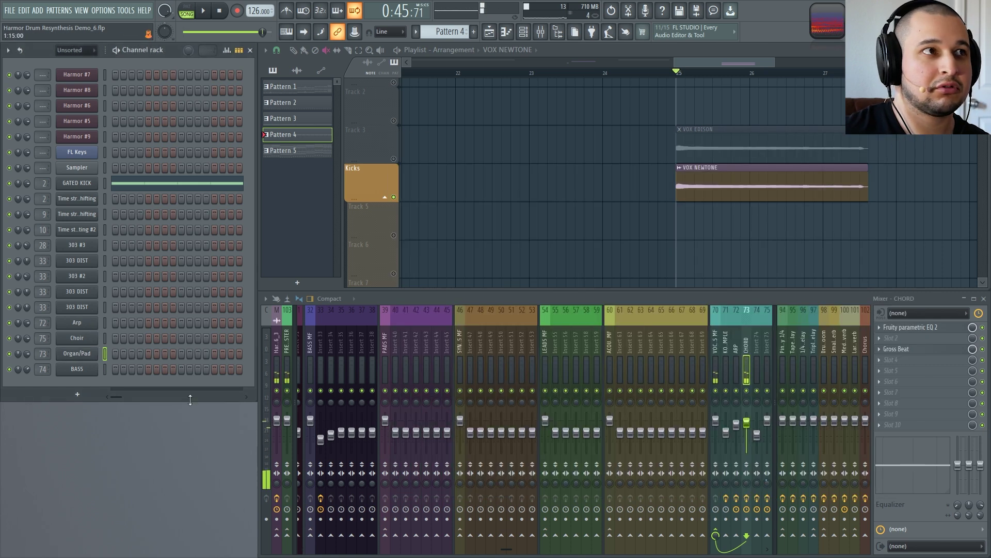
left_click(96, 373)
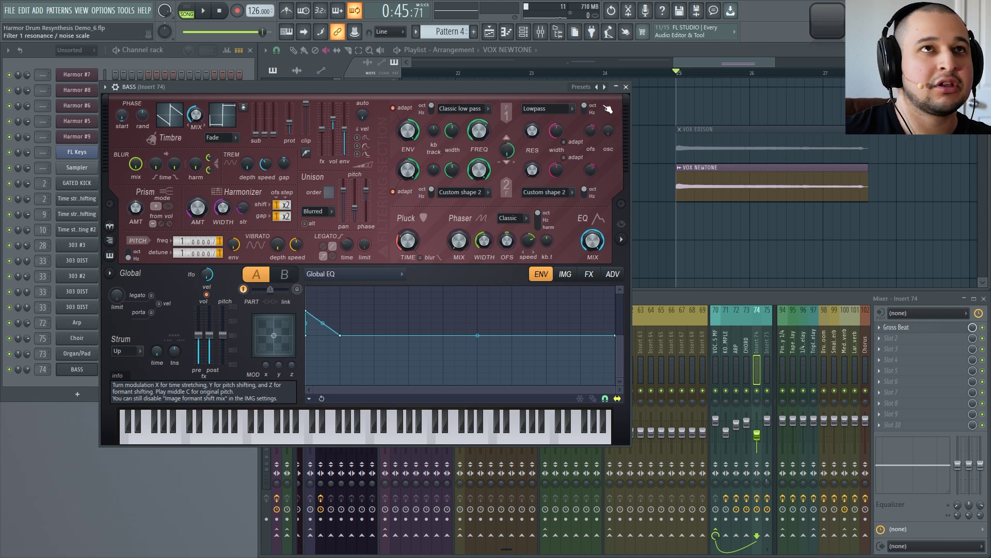
left_click(627, 88)
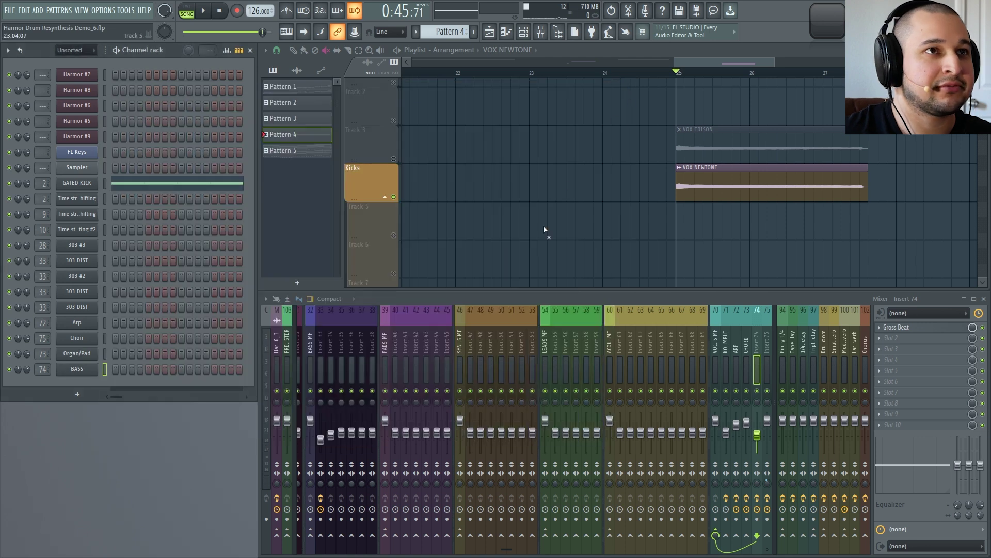
Re-enable all playlist tracks and return the song position to the start
right_click(561, 188, "ctrl")
right_click(538, 138, "ctrl")
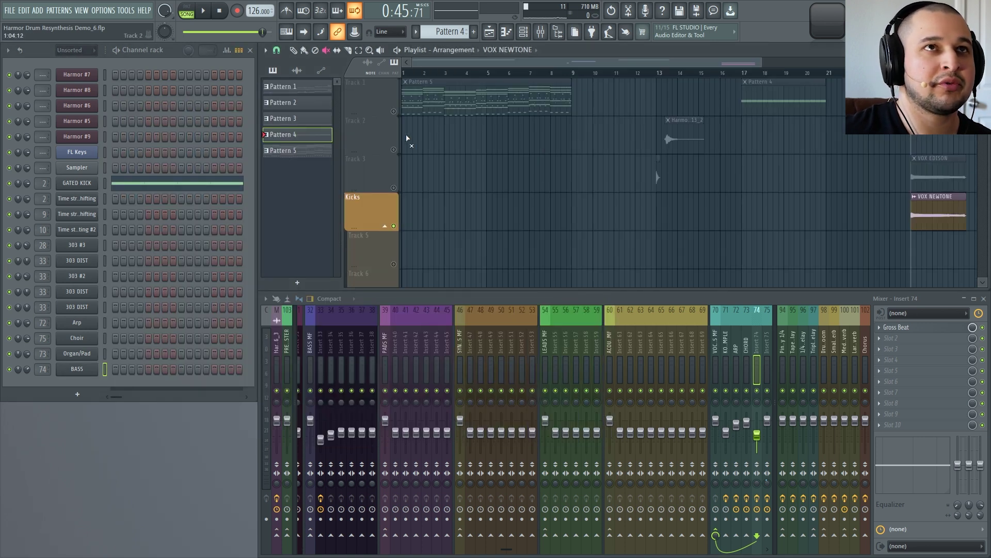
left_click(394, 150)
key("space")
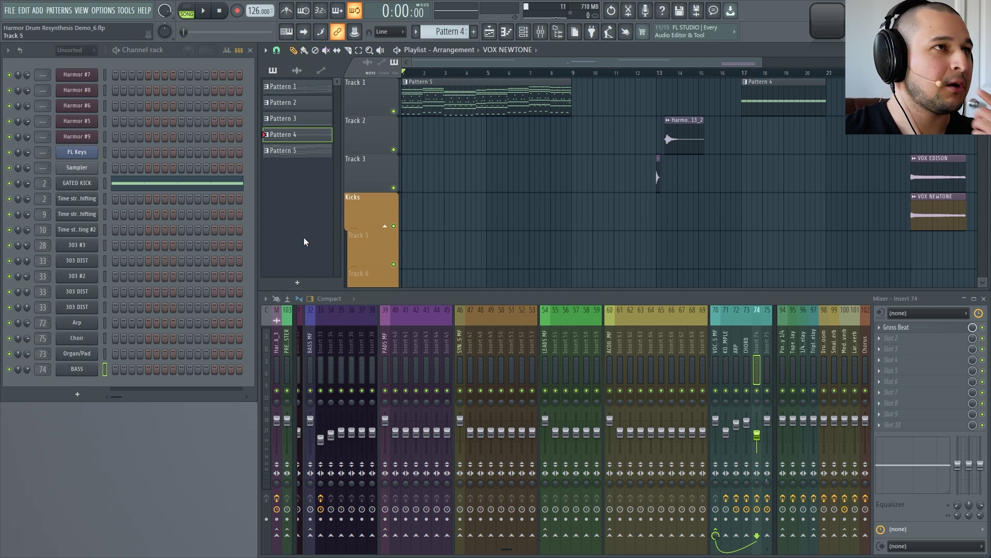
View the GATED KICK and Sampler channels and collapse the Sampler window
left_click(98, 183)
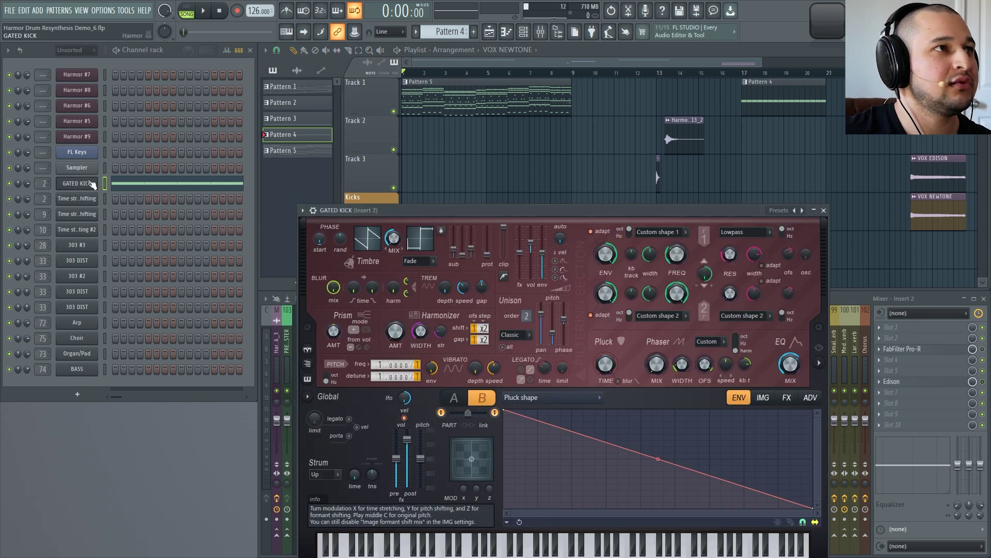
left_click(90, 170)
left_click(375, 190)
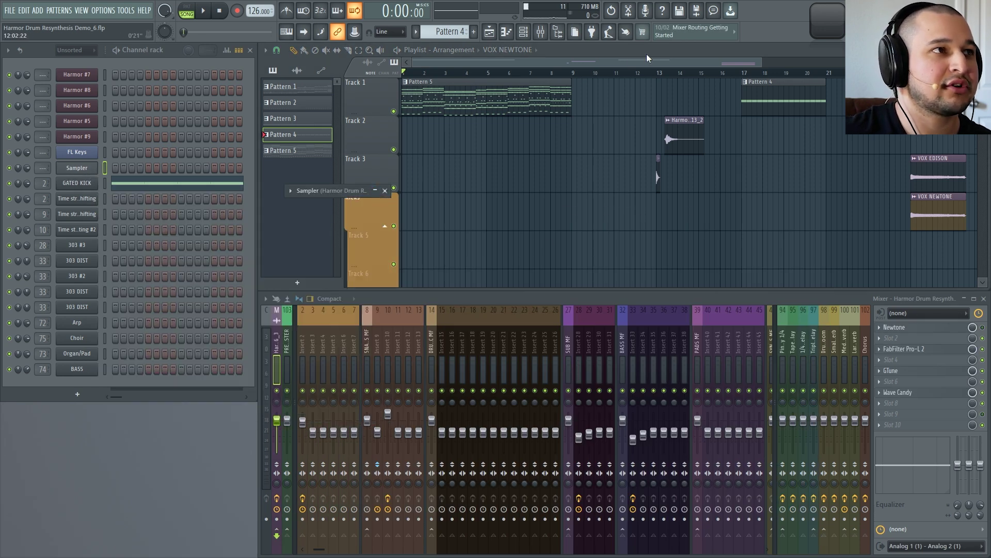
Show the browser and go through its views to the Drumazon samples
left_click(557, 33)
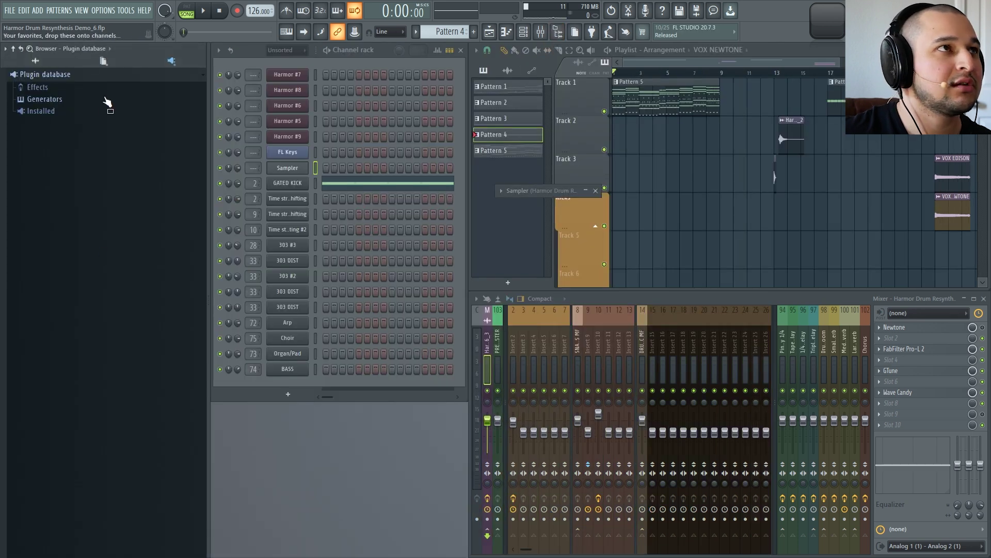
left_click(35, 60)
left_click(104, 61)
left_click(171, 61)
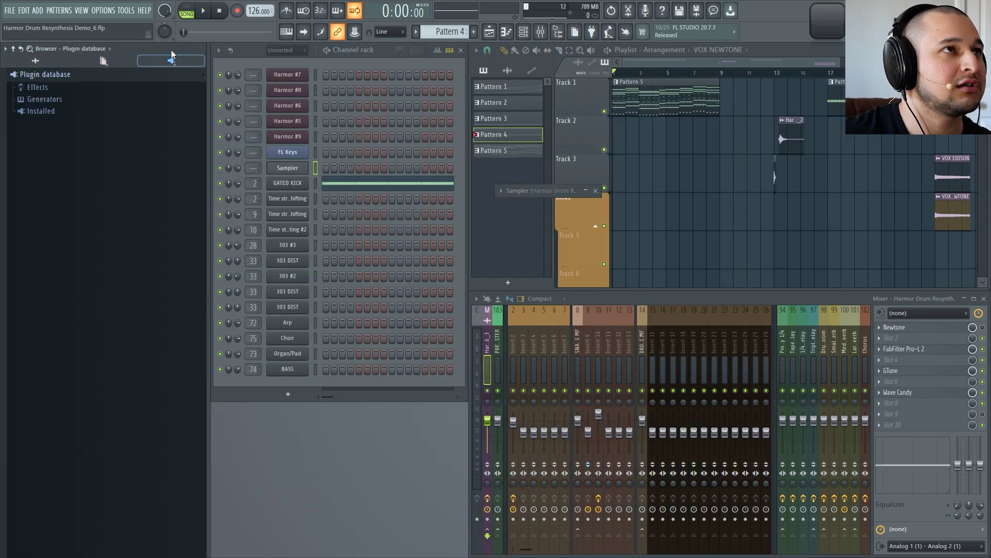
key("4")
key("5")
key("6")
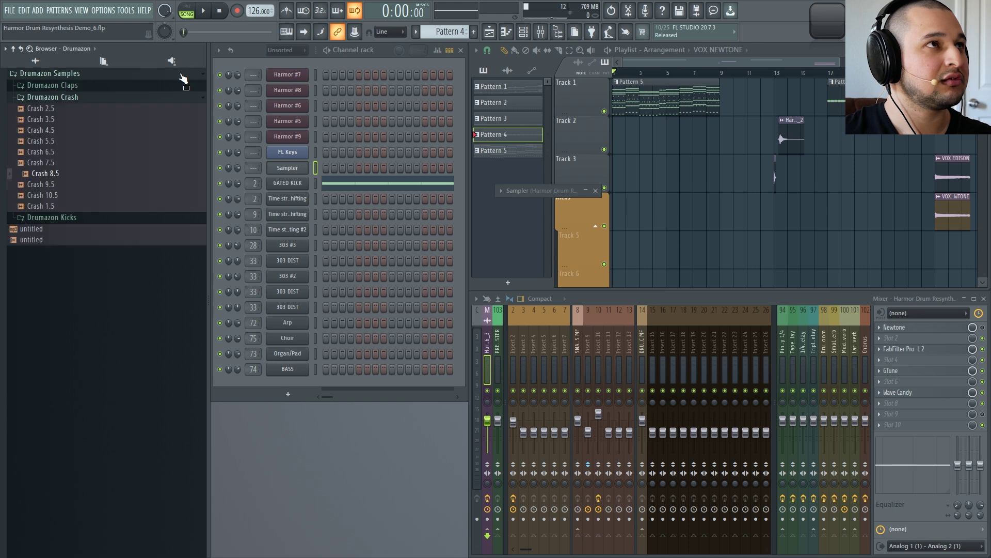
Audition Crash 8.5, expand the Drumazon Claps folder and preview one of its claps
left_click(69, 178)
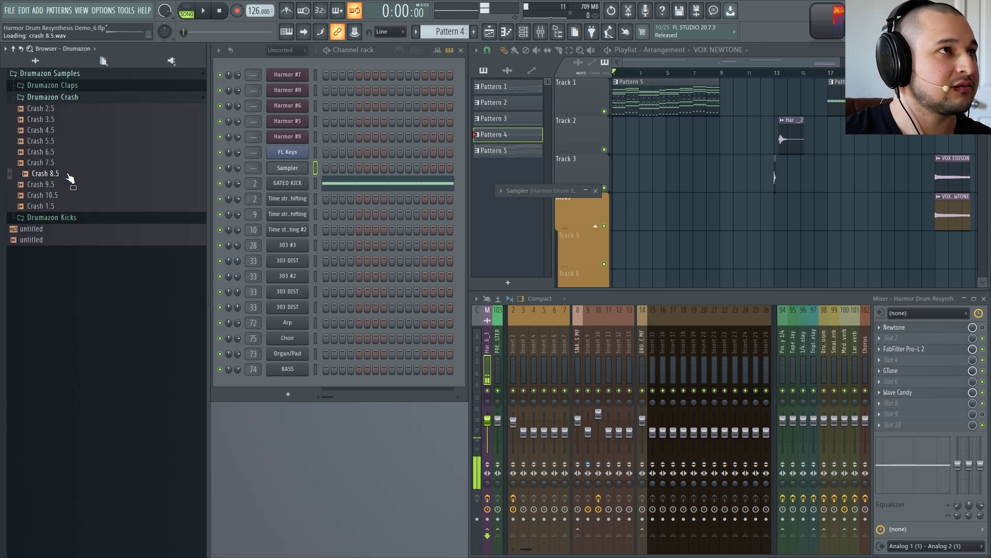
left_click(75, 88)
left_click(51, 173)
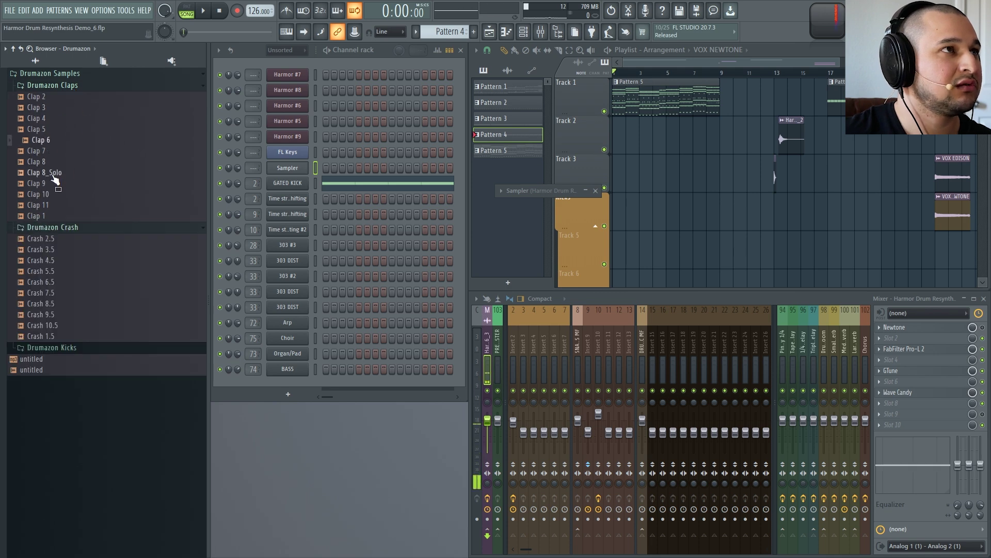
Expand the Drumazon Kicks folder and audition Clicky G, Ghostly G#, Short Drumazon Kick G# HP and Stubburn Steve A
left_click(78, 346)
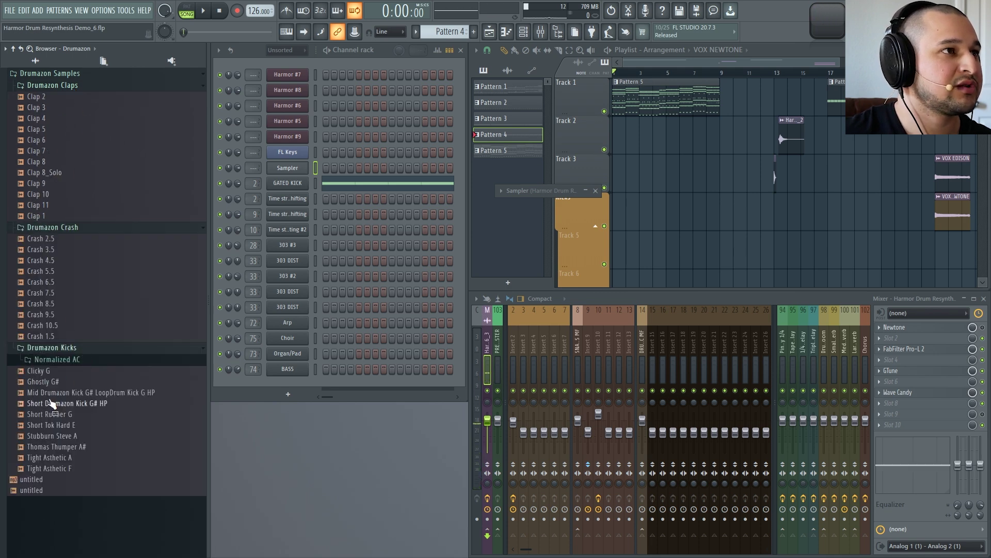
left_click(44, 372)
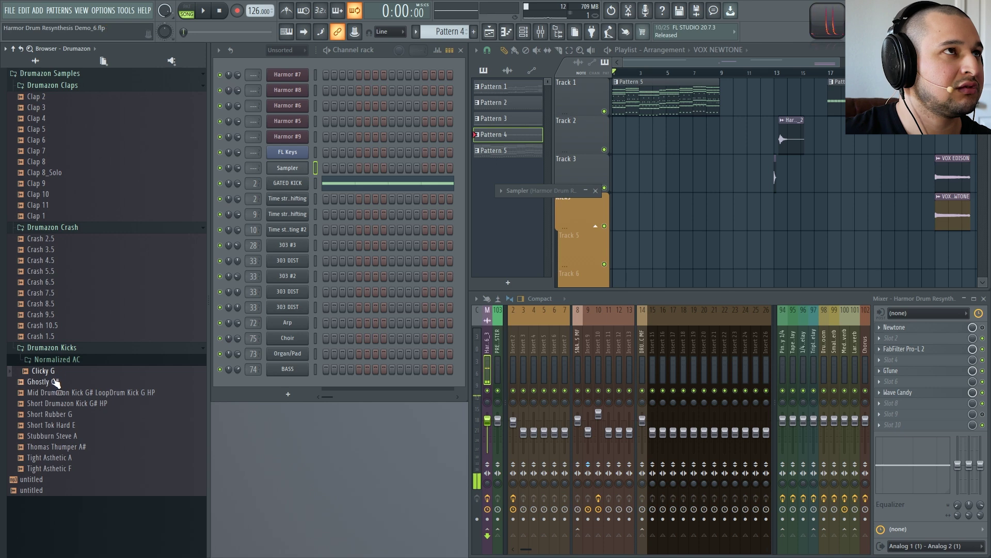
left_click(49, 382)
left_click(66, 404)
left_click(58, 435)
right_click(725, 241)
key("space")
key("space")
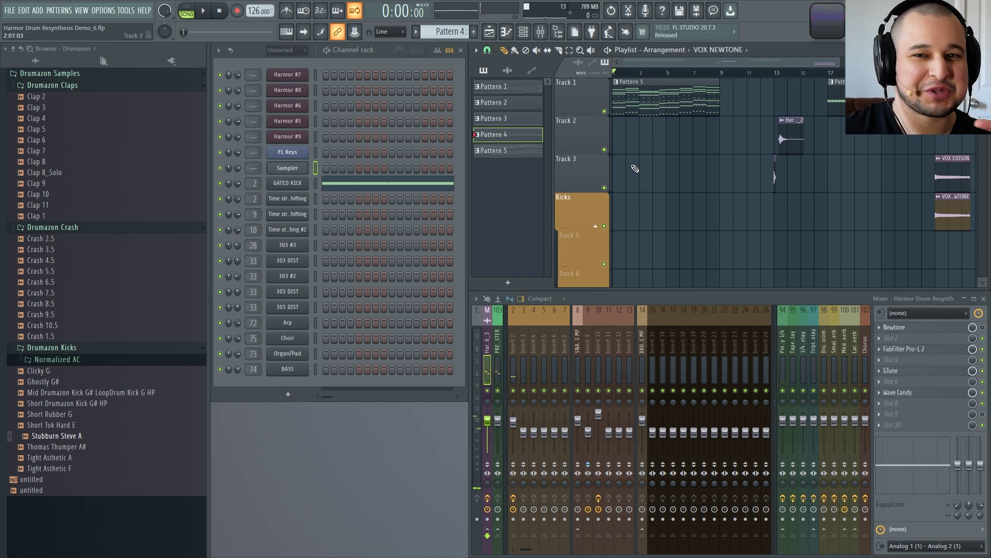
Audition the Tight Asthetic A and F kicks and open Tight Asthetic F in Edison
left_click(66, 458)
left_click(73, 469)
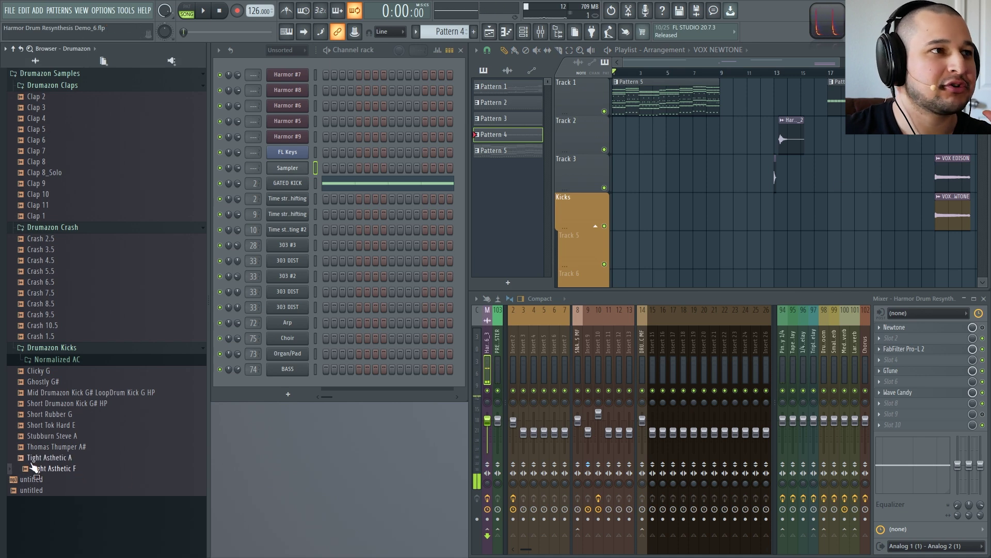
right_click(68, 470)
left_click(95, 451)
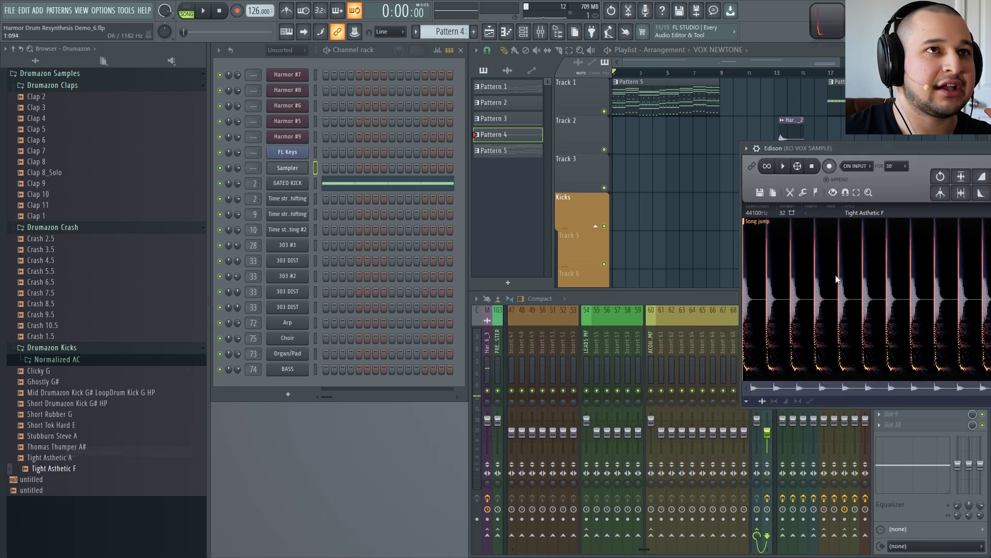
left_click_drag(911, 158, 536, 167)
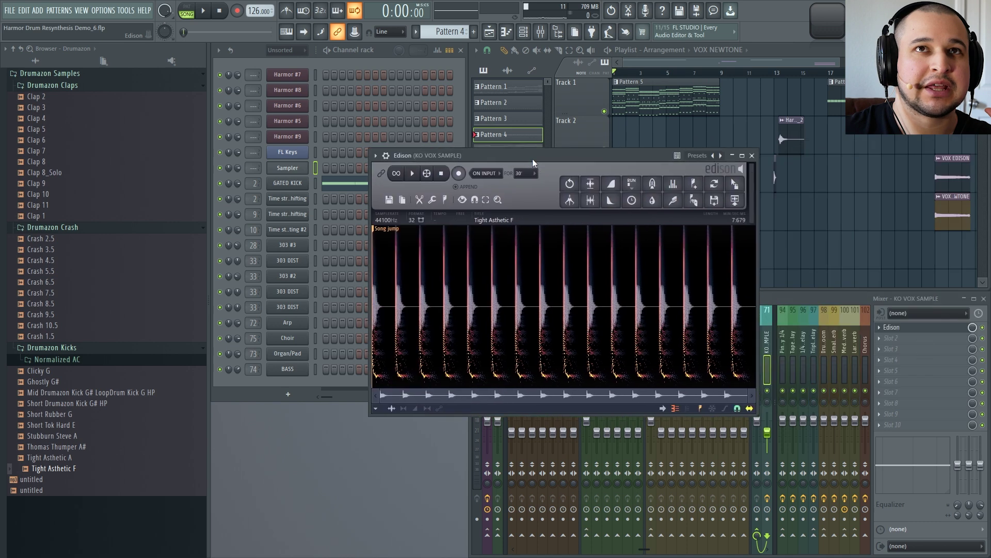
Trim Tight Asthetic F to a single kick hit and delete most of the silence before its attack
left_click(463, 310, "shift")
key("Delete")
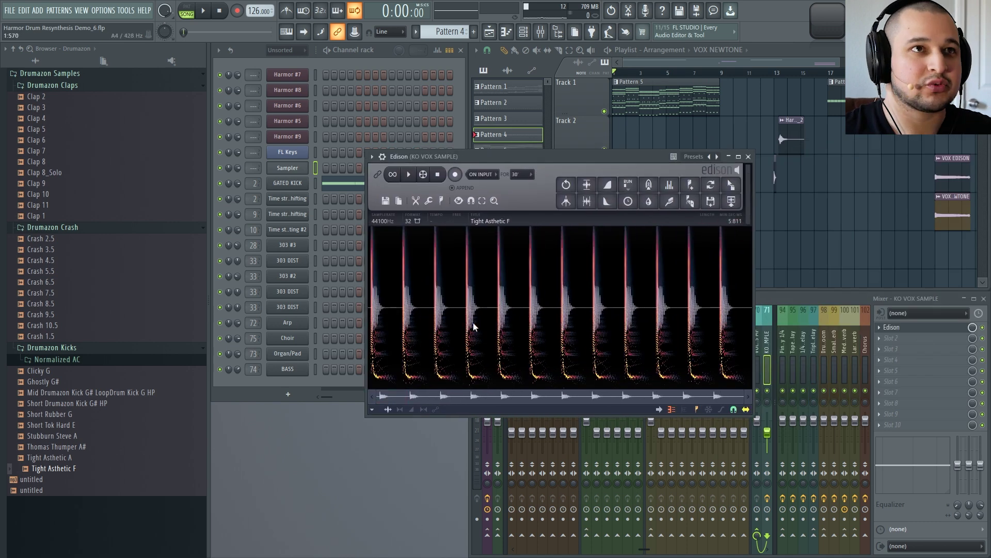
left_click(405, 316, "shift")
key("Delete")
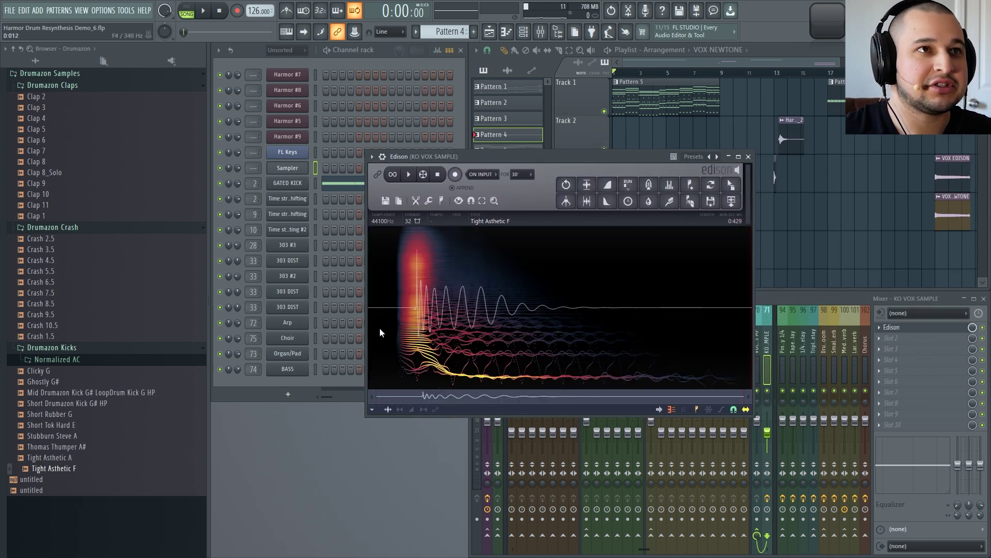
left_click(408, 308, "shift")
key("Delete")
Set Edison's snapping to pitch period and delete the remaining silence of about 0.007 s before the kick's attack
left_click_drag(374, 308, 346, 306)
scroll(371, 316, "up", 4)
scroll(382, 314, "up", 2)
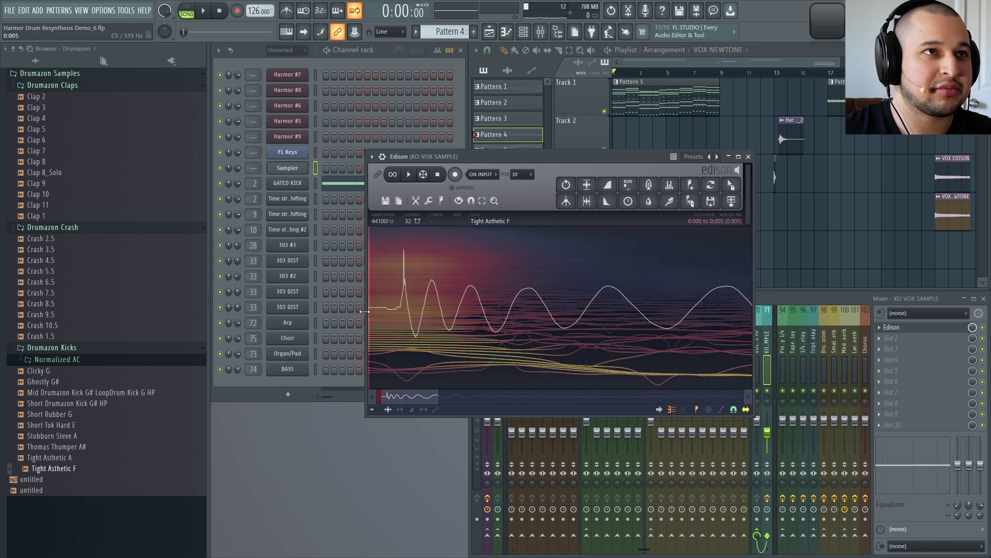
left_click(393, 317, "shift")
left_click_drag(393, 318, 384, 314)
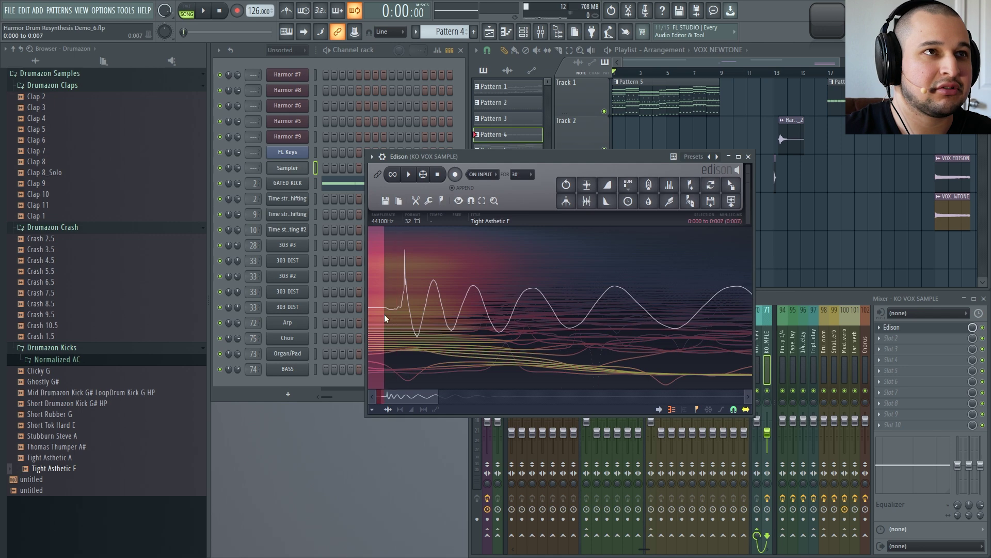
left_click(734, 409)
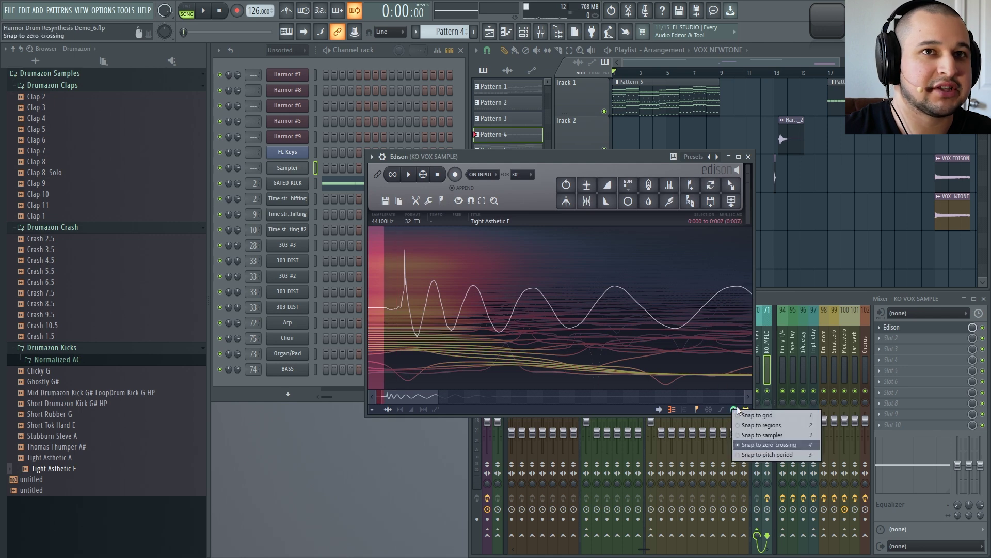
left_click(763, 454)
left_click_drag(385, 311, 383, 309)
key("Delete")
Fade out the kick's tail from 0.299 s to the end of the sample and clear the selection
scroll(439, 315, "down", 5)
left_click_drag(751, 310, 671, 308)
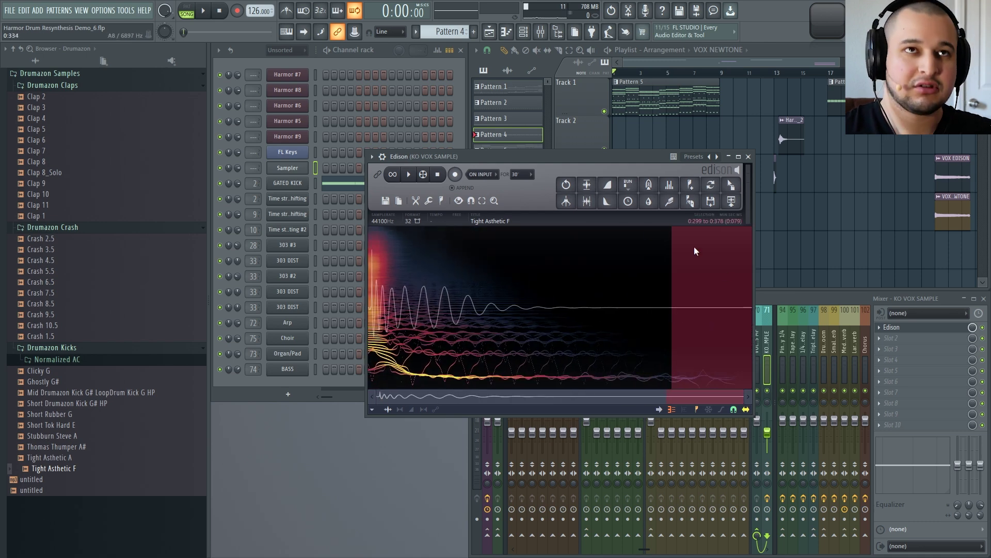
left_click(612, 201)
left_click(446, 327)
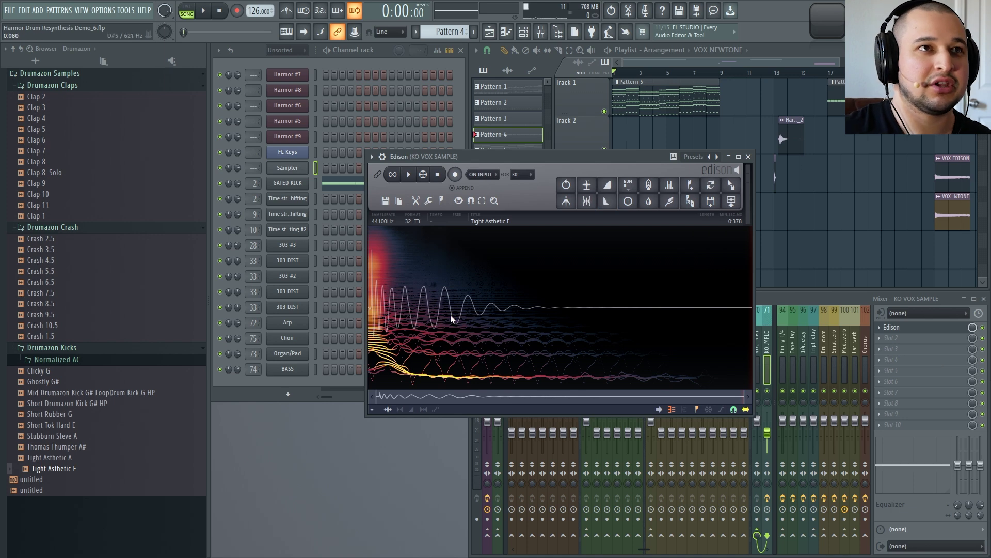
Center the Tight Asthetic F waveform in Edison and normalize its level
left_click(428, 201)
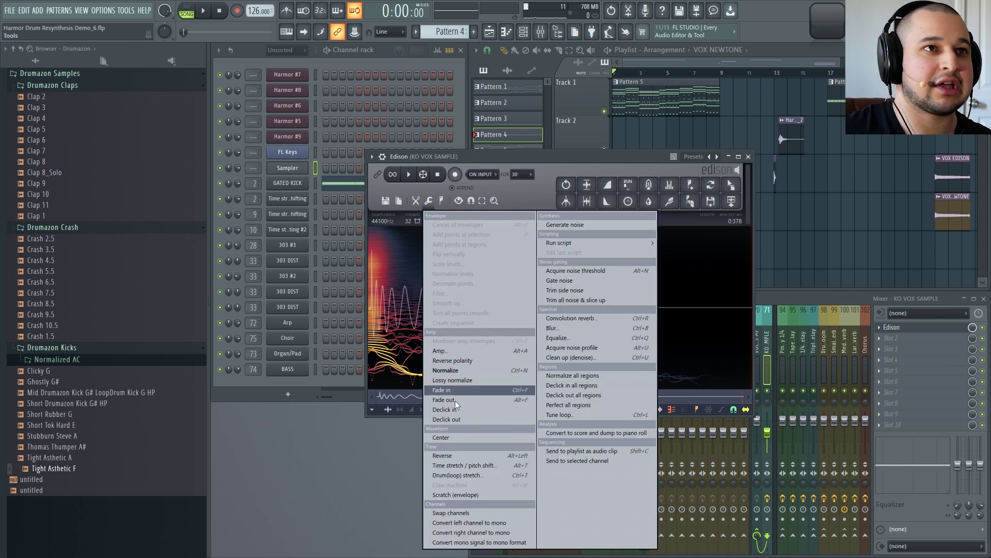
left_click(470, 436)
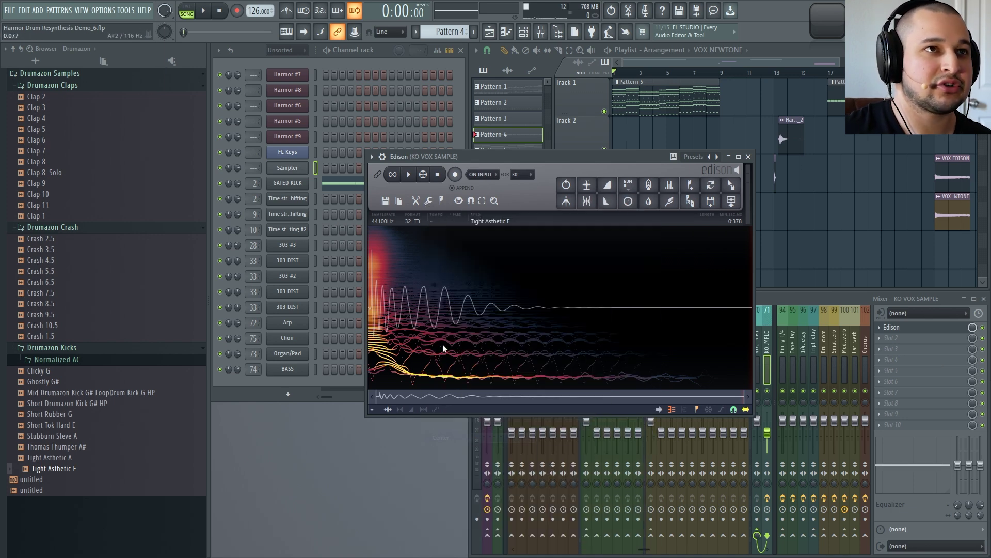
left_click(428, 202)
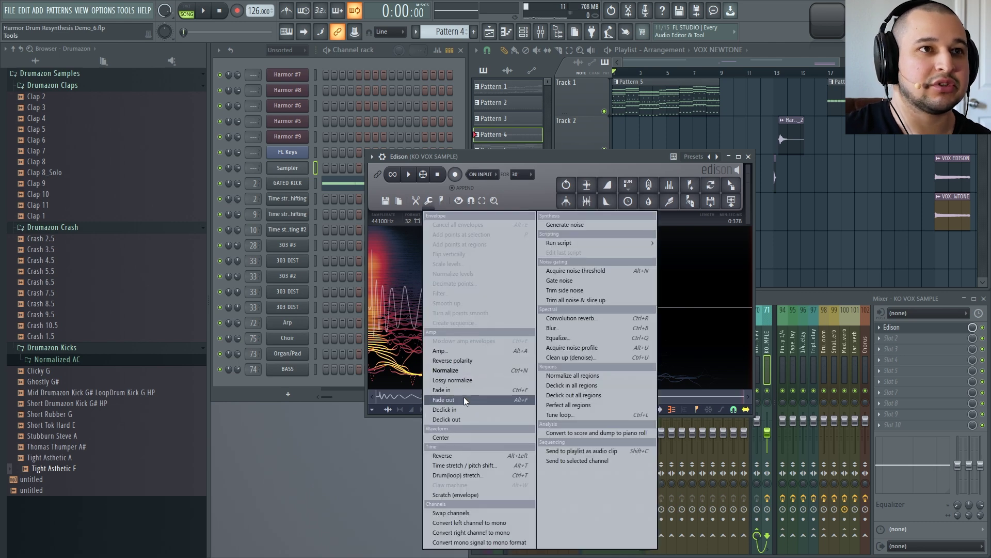
left_click(469, 370)
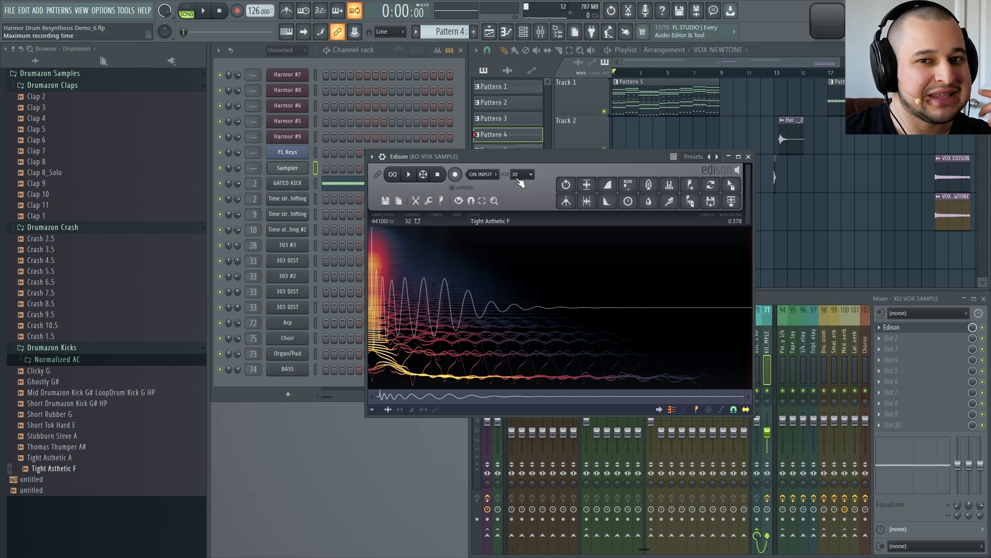
Lower the kick's level with Edison's Amp tool, play the result and close Edison
left_click(428, 201)
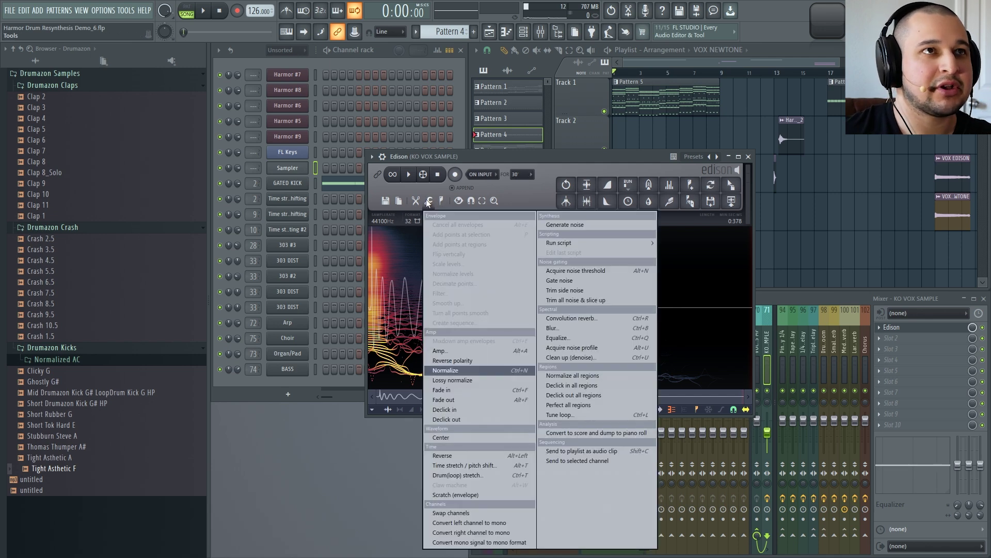
left_click(444, 353)
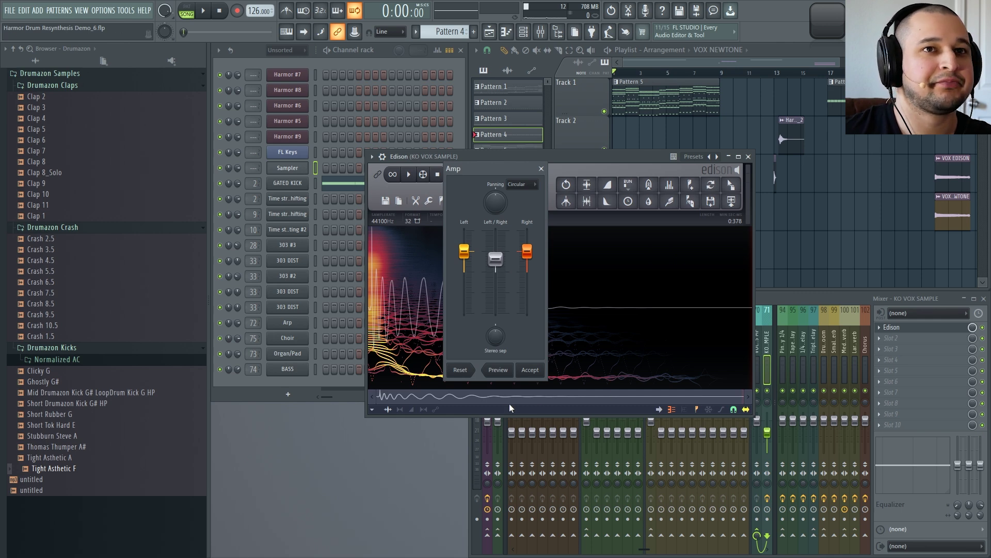
left_click(530, 370)
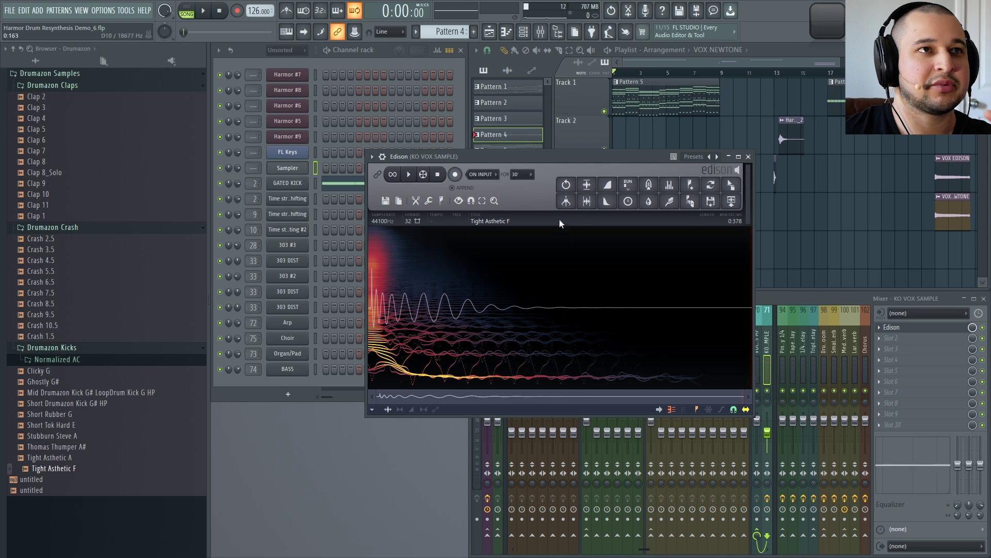
left_click(408, 175)
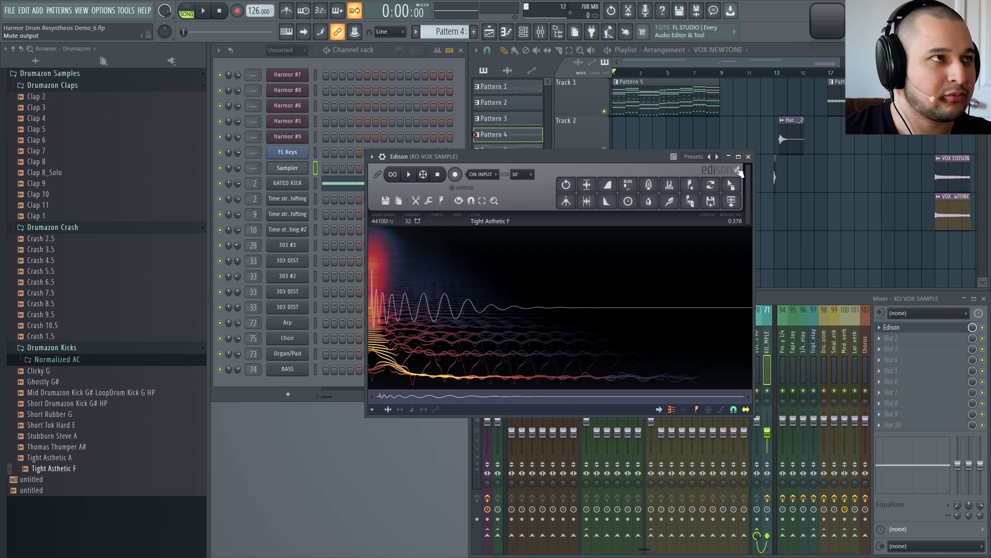
key("Escape")
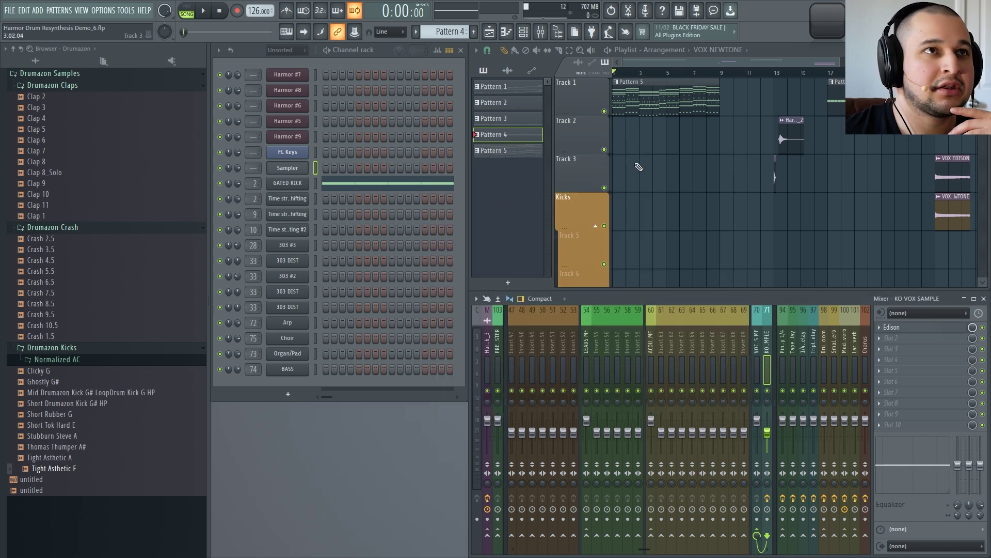
Show the Sound Design Sessions samples in the browser and open the 9-909s > S10 Lofi > Audio folder
left_click(296, 197)
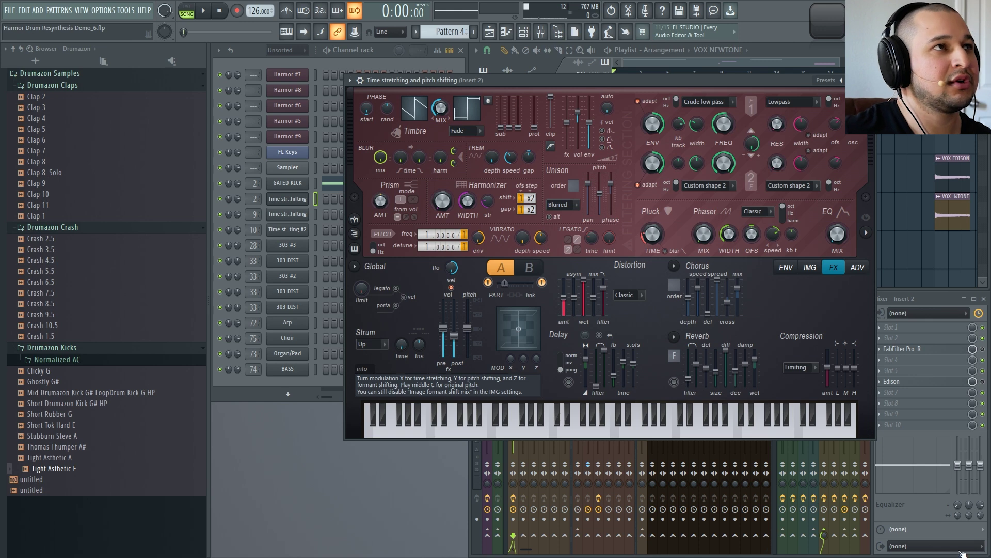
left_click(182, 62)
left_click(126, 61)
left_click(166, 62)
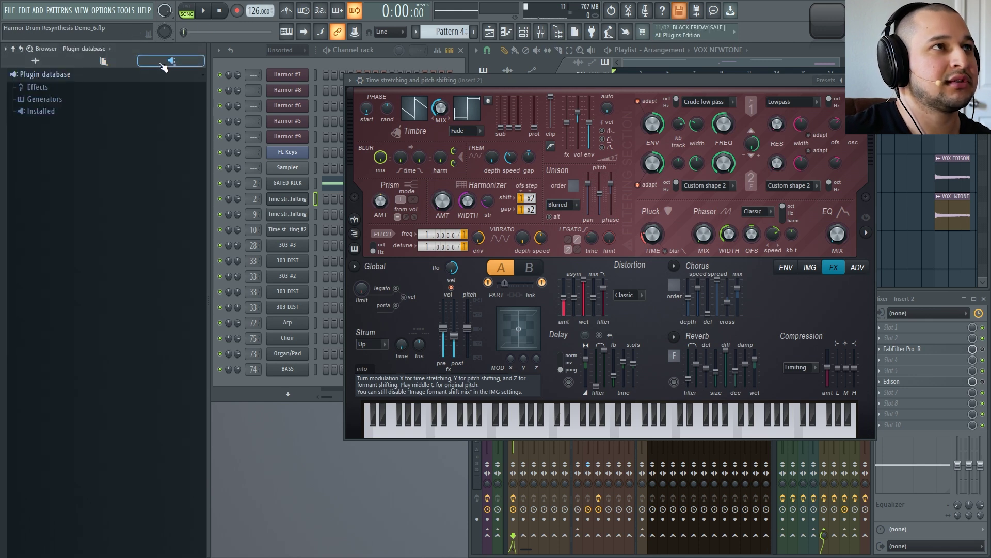
key("7")
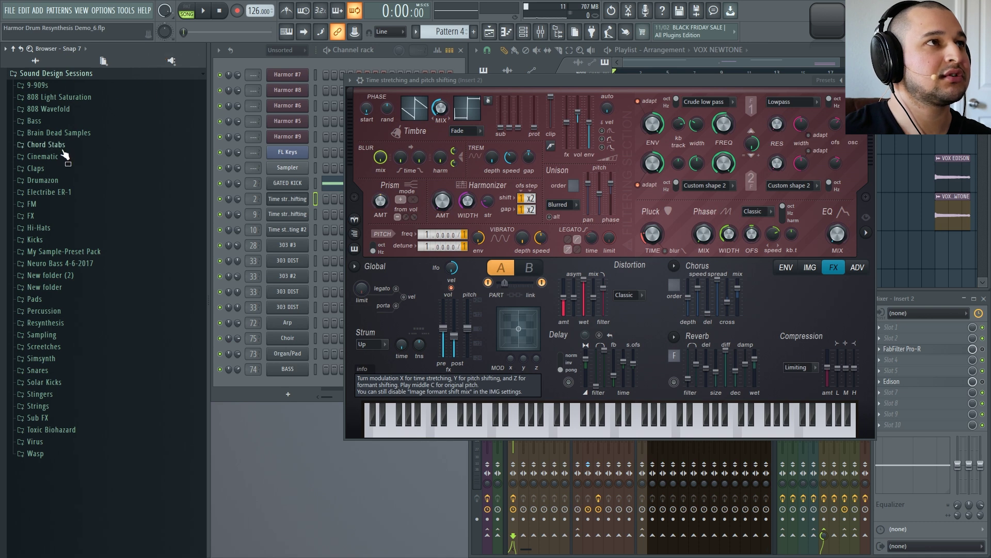
left_click(77, 87)
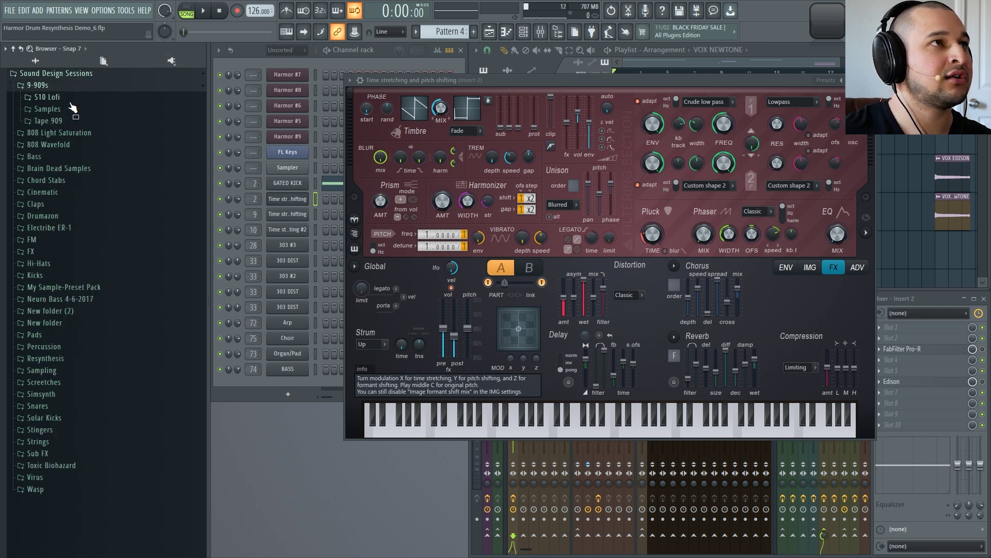
left_click(70, 98)
left_click(61, 110)
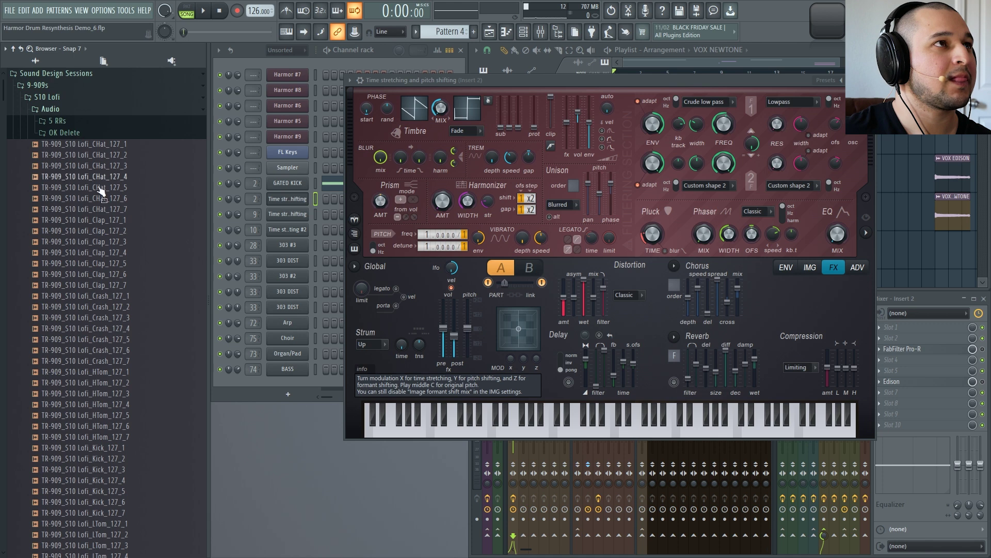
Look through the TR-909_S10 Lofi samples and audition the mid toms, ending on TR-909_S10 Lofi_MTom_127_3
scroll(124, 368, "down", 4)
scroll(124, 368, "down", 5)
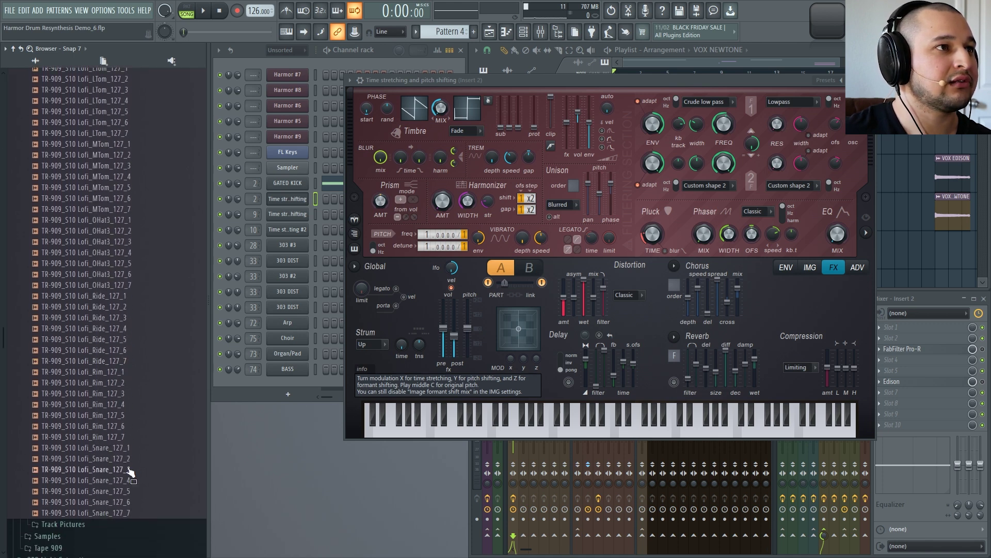
scroll(115, 170, "up", 4)
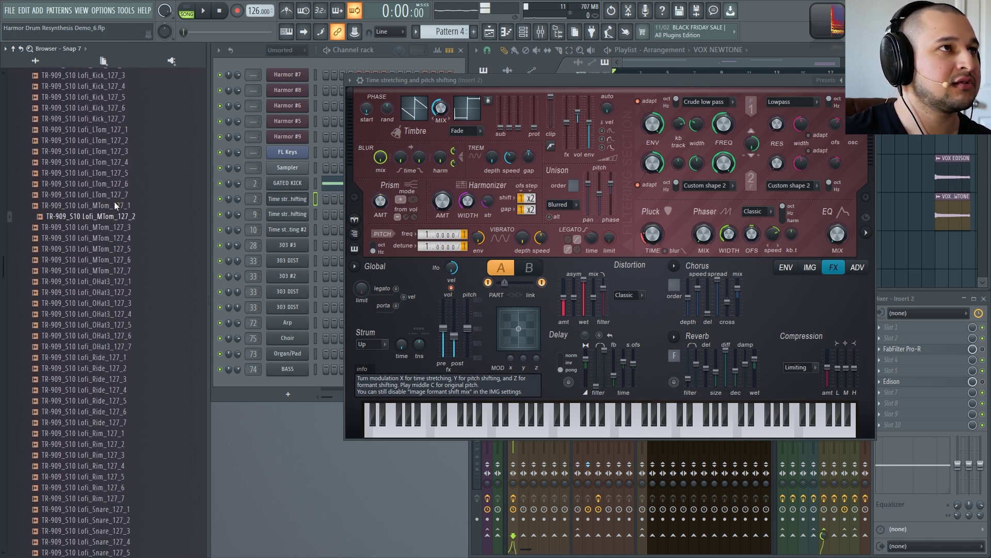
left_click(114, 231)
left_click(116, 199)
left_click(121, 212)
left_click(125, 233)
left_click(118, 265)
left_click(118, 295)
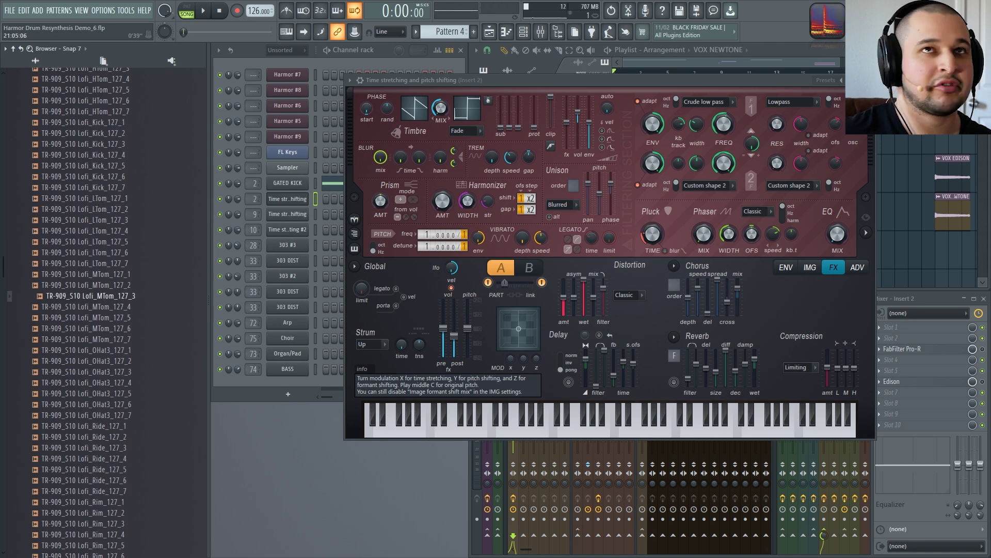
Close the open instrument and load the Time stretching and pitch shifting preset into Harmor #7
left_click(869, 80)
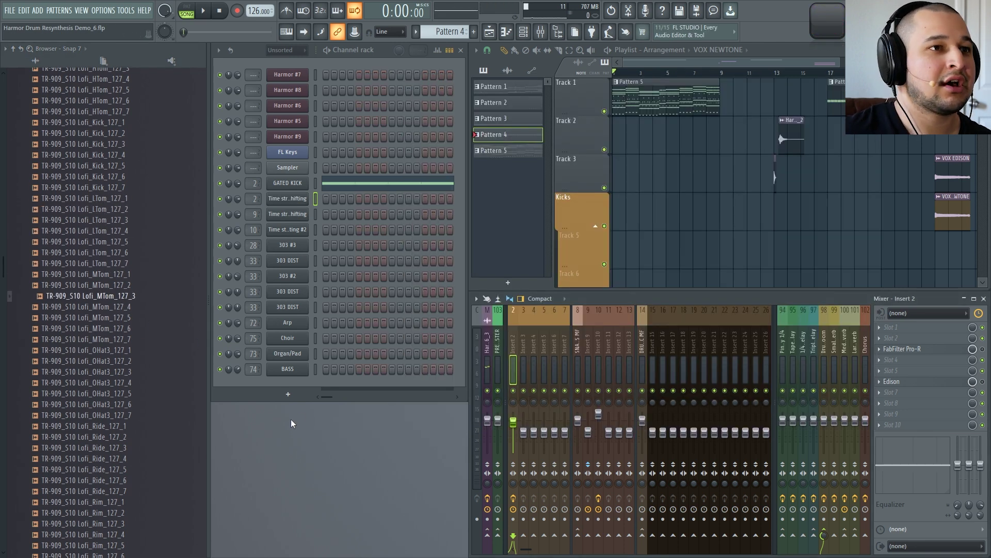
right_click(289, 394)
key("Escape")
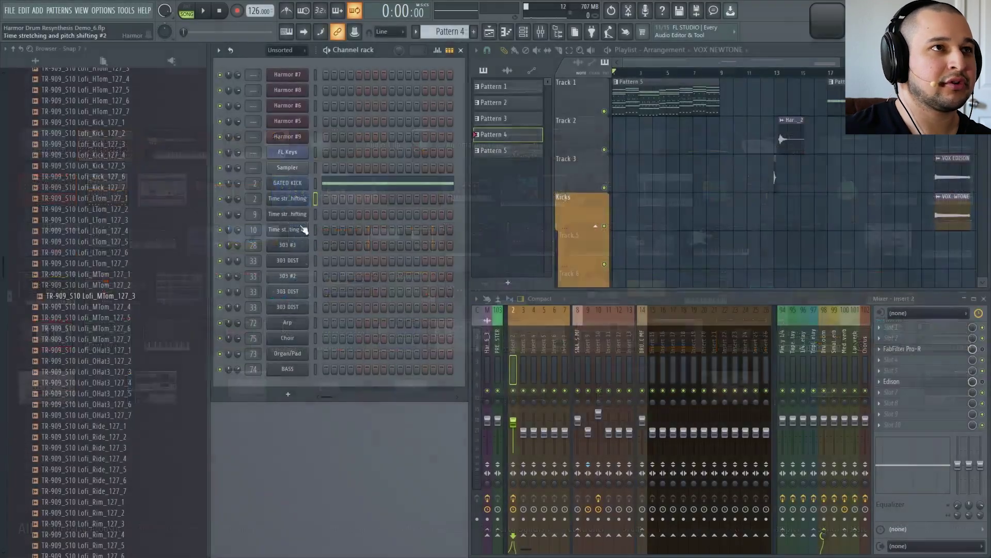
left_click(286, 75)
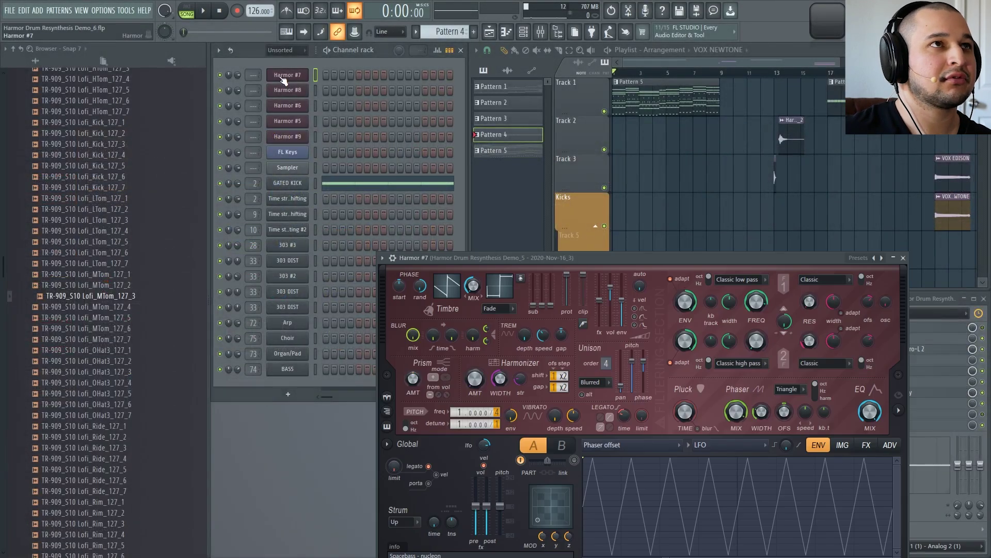
left_click(871, 258)
scroll(671, 361, "down", 2)
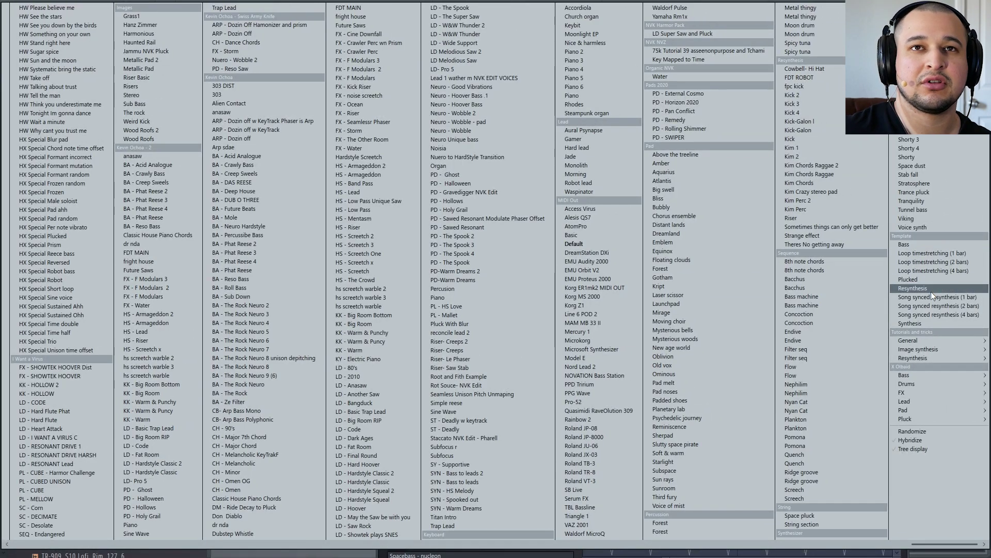
mouse_move(924, 359)
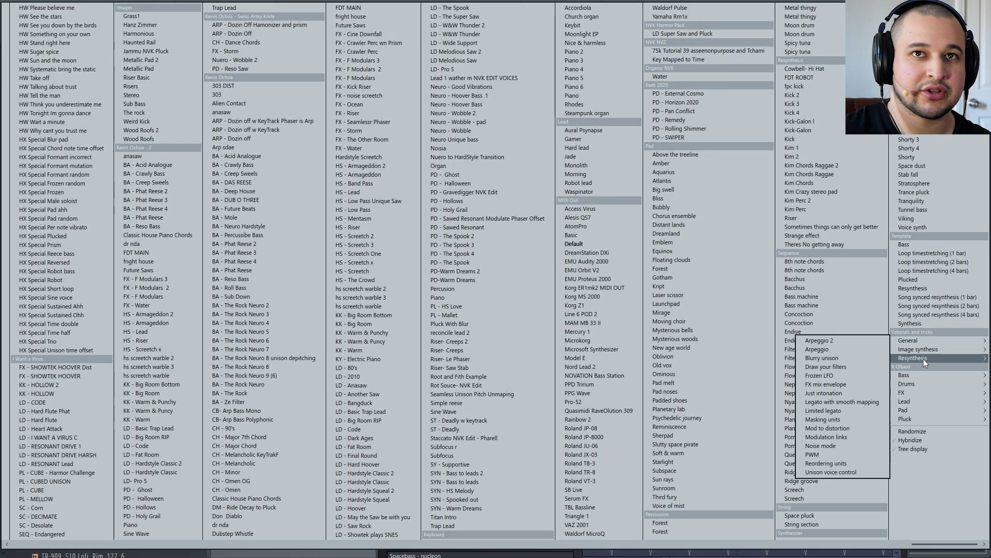
left_click(847, 428)
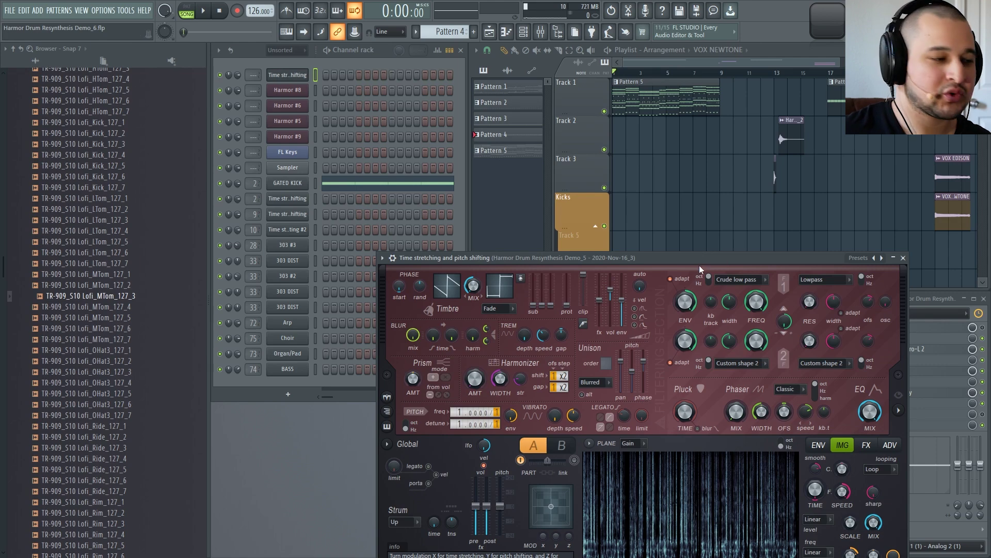
Load TR-909_S10 Lofi_MTom_127_3 as Harmor's resynthesis image and open the Wave Candy analyzer beside the instrument
left_click_drag(640, 255, 607, 128)
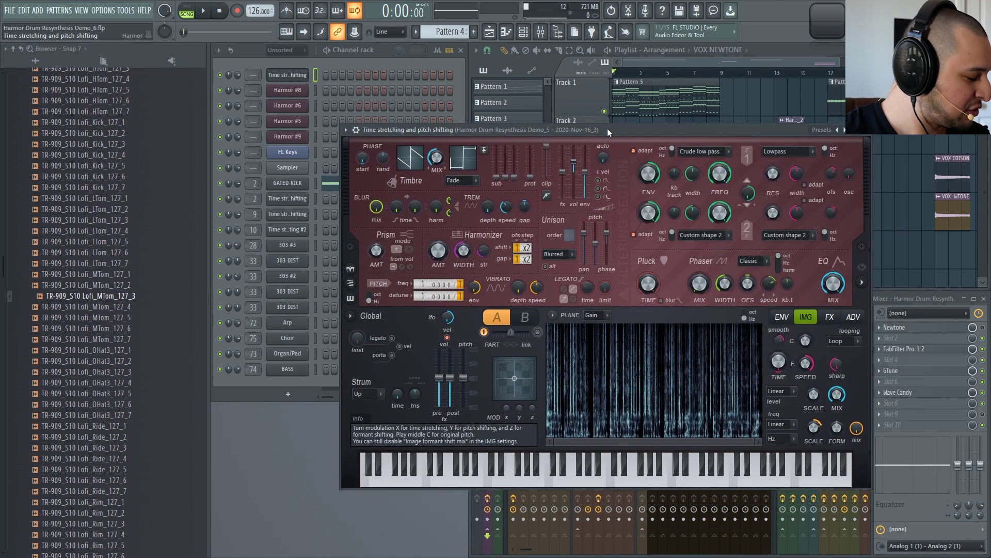
key("z")
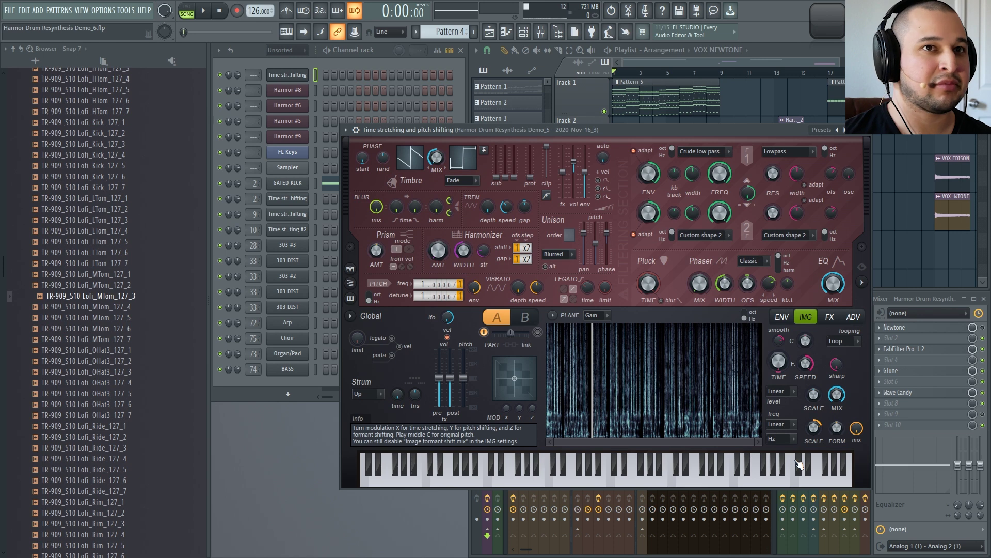
left_click_drag(119, 302, 583, 374)
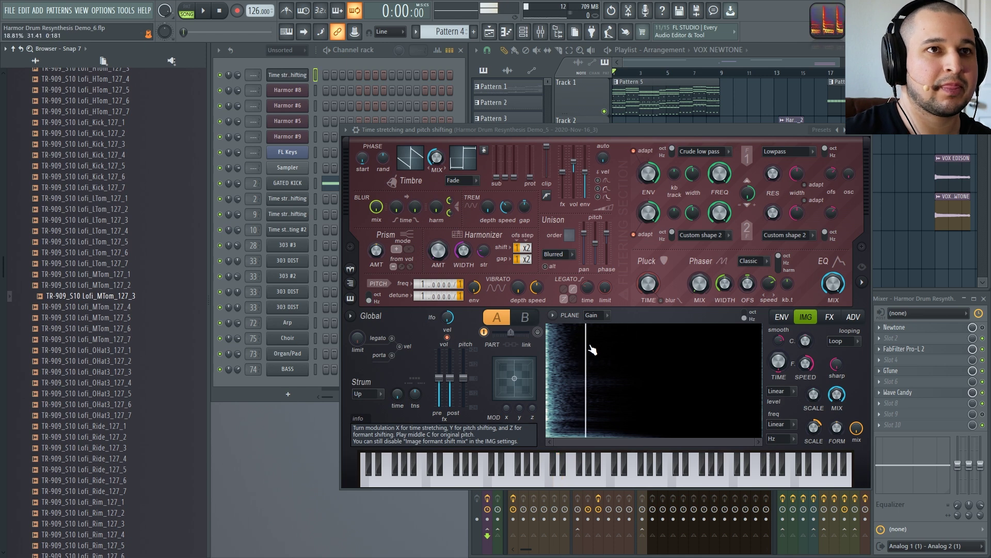
left_click(898, 392)
left_click_drag(207, 427, 313, 389)
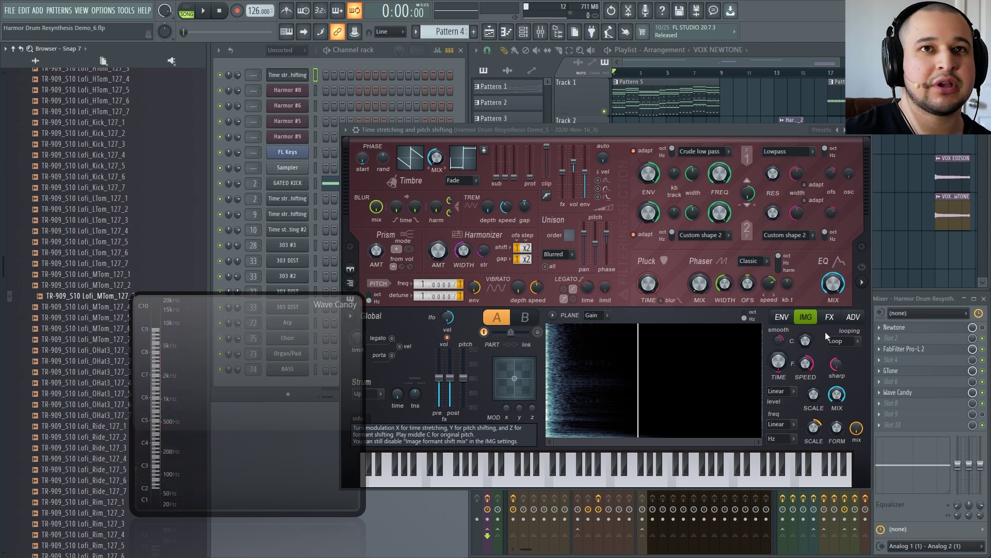
Enable Harmor's Volume envelope and shorten its decay and release to make the tom more percussive
left_click(783, 316)
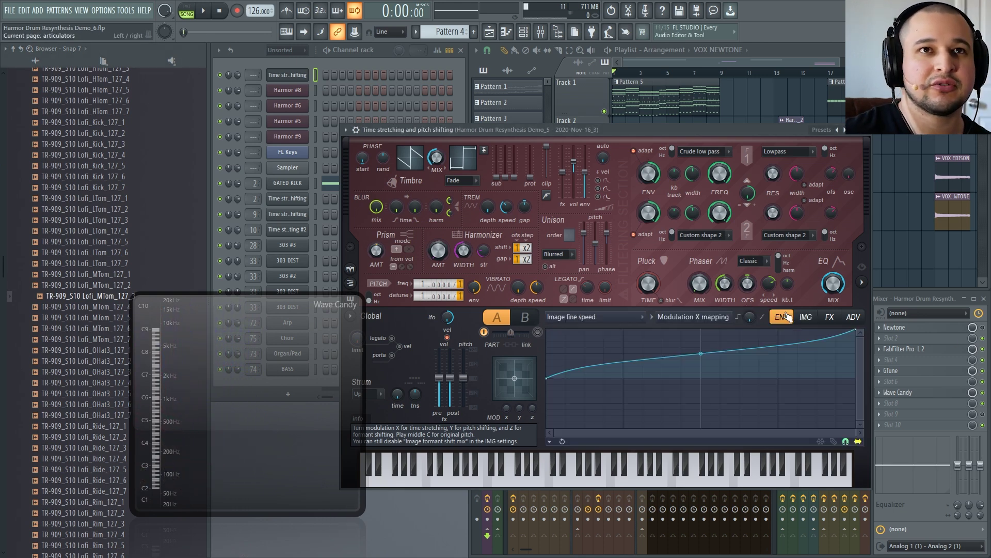
left_click(628, 316)
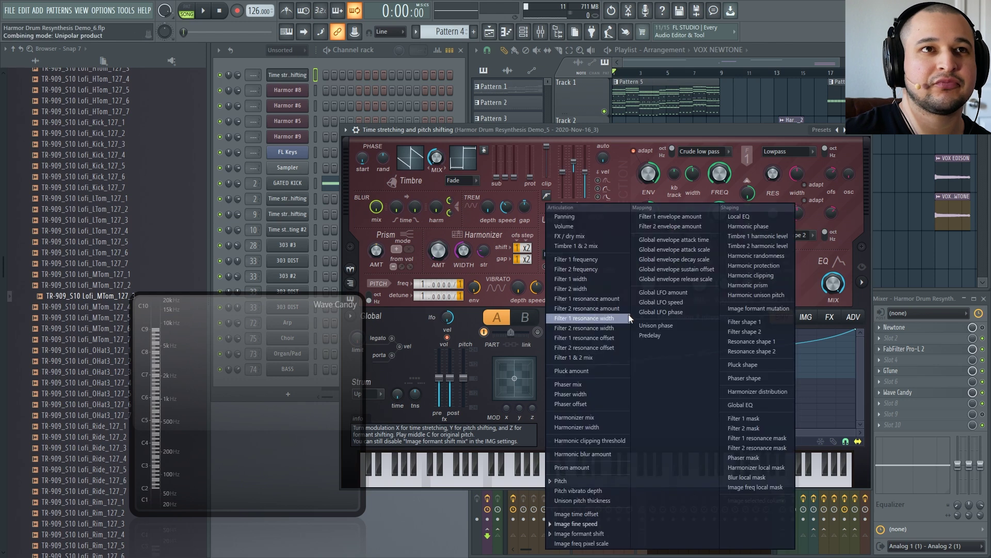
left_click(585, 225)
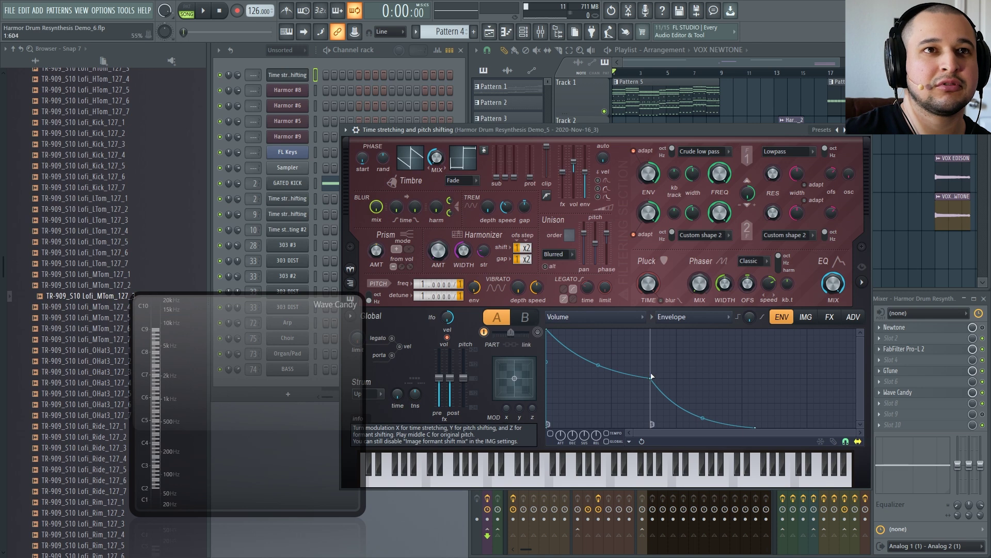
left_click_drag(653, 379, 588, 362)
left_click_drag(691, 428, 604, 444)
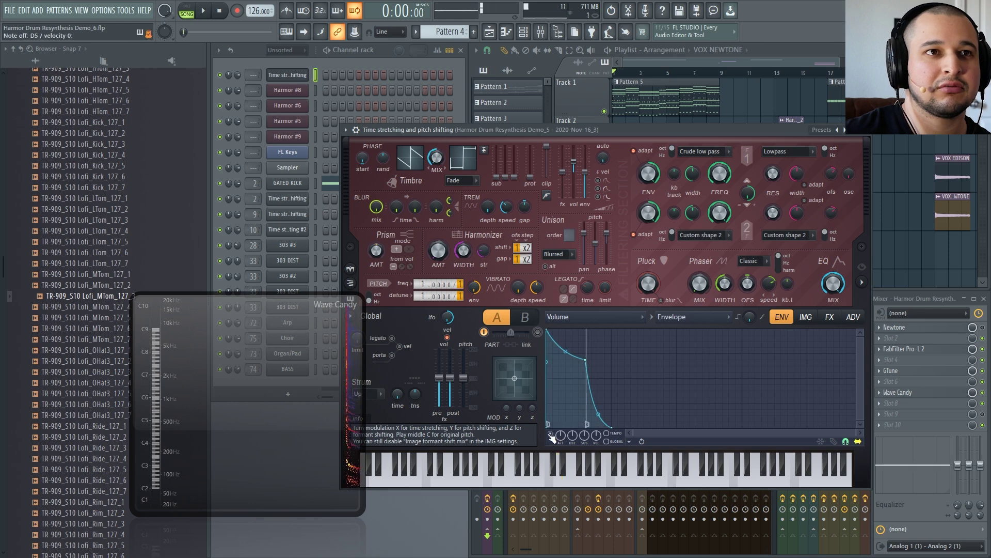
Give Harmor's Pitch a short envelope that falls in a straight line to zero cents and enable it
left_click(573, 316)
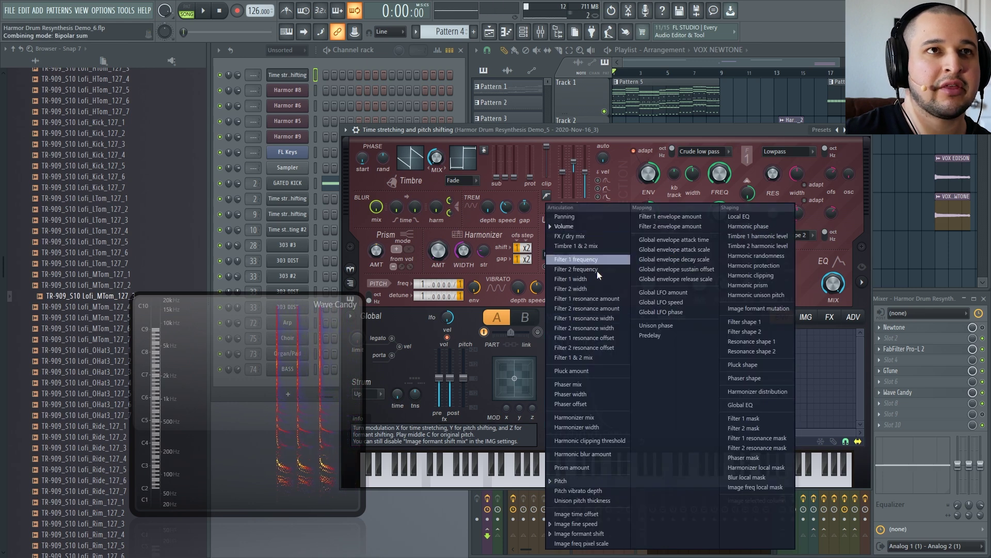
left_click(562, 481)
left_click(568, 316)
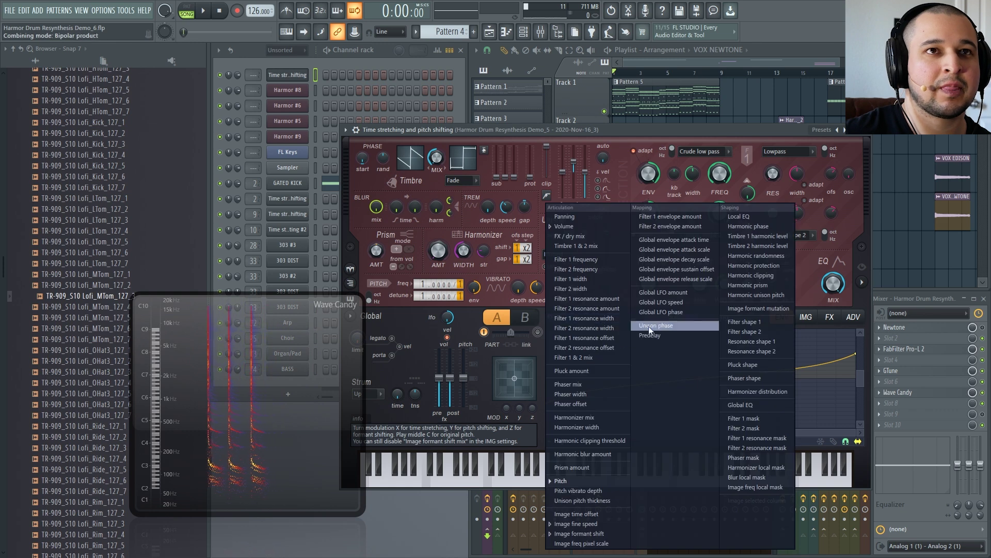
left_click(815, 294)
left_click(695, 315)
left_click(686, 332)
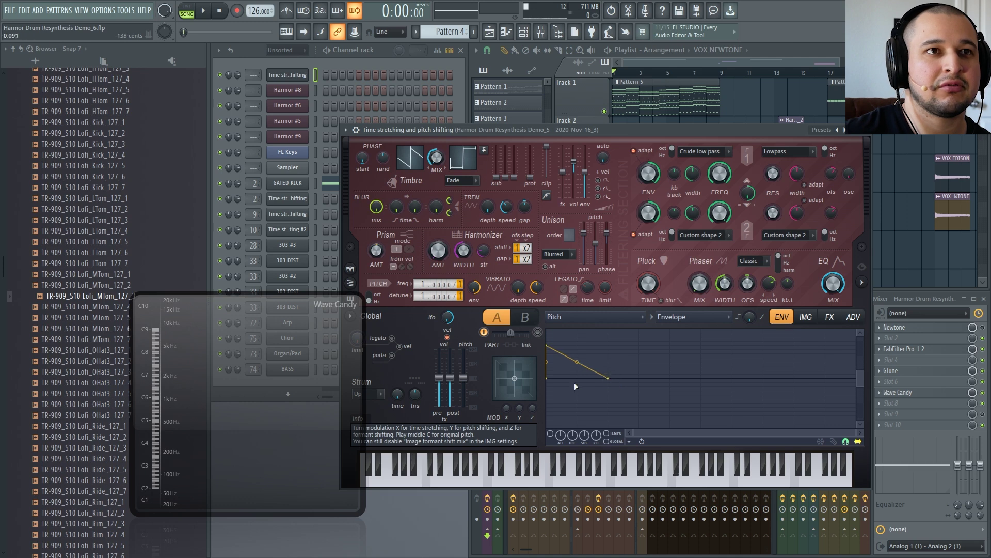
left_click(551, 434)
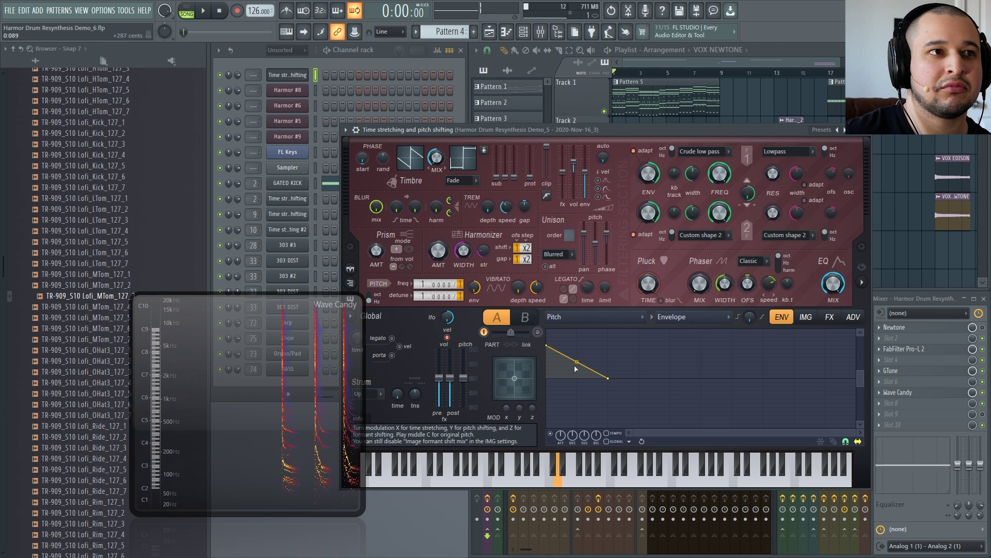
Bend the Pitch envelope into a steep falling curve, comparing a shorter decay and different starting pitches
left_click_drag(577, 362, 579, 381)
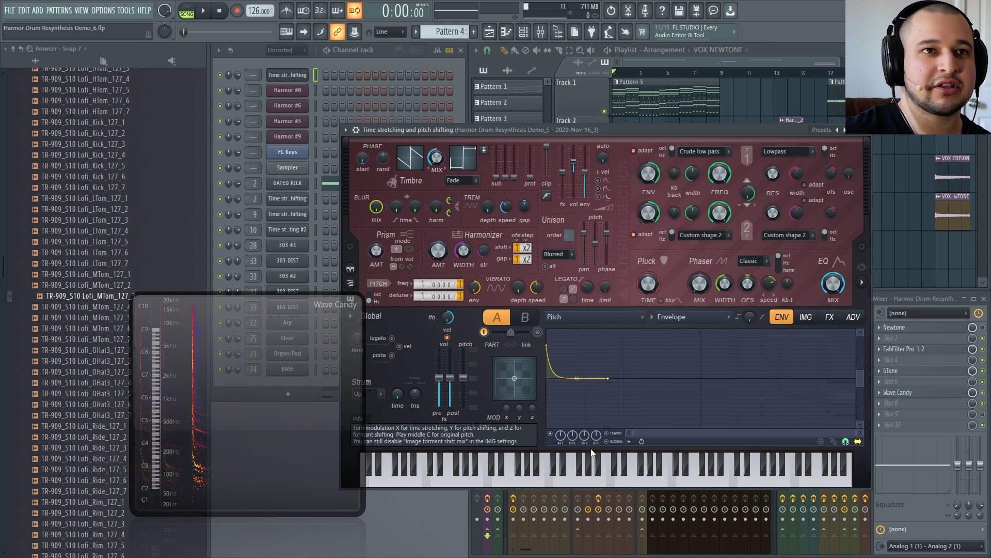
left_click_drag(573, 435, 571, 475)
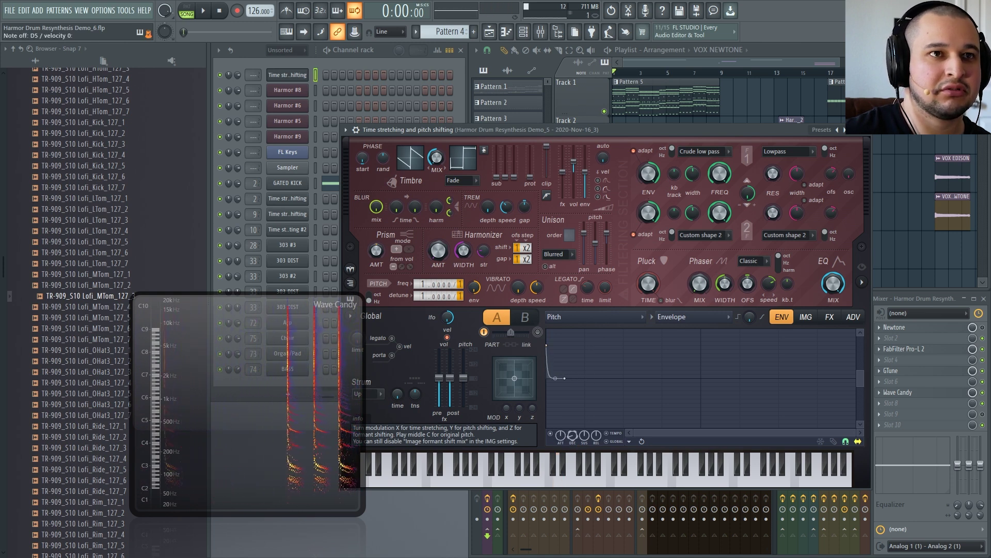
left_click_drag(571, 437, 571, 393)
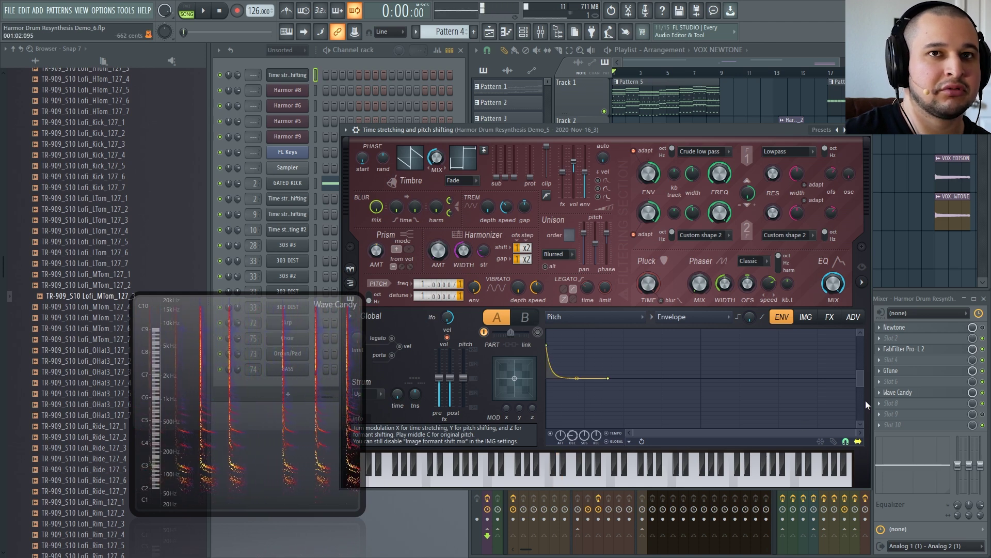
left_click_drag(860, 386, 860, 333)
left_click_drag(548, 373, 548, 358)
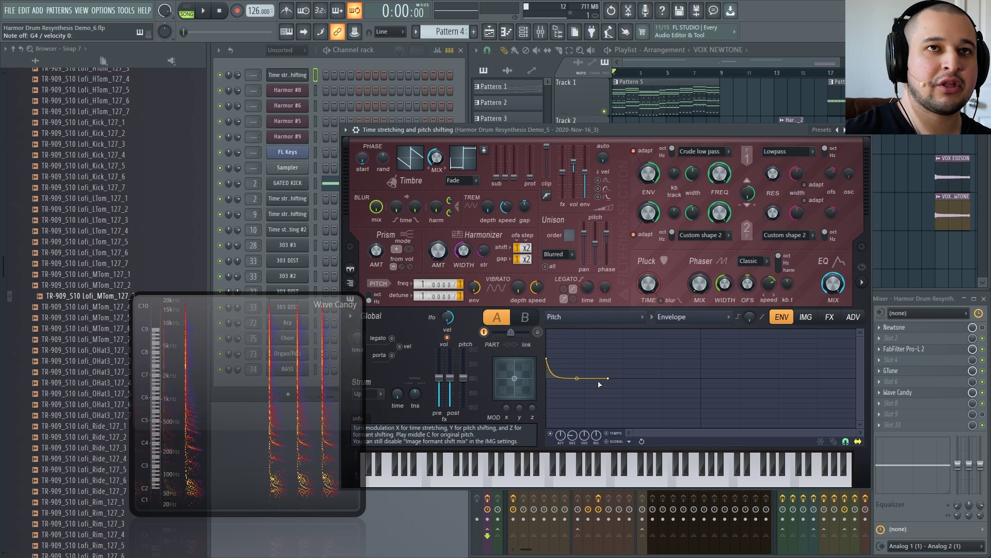
Add Classic distortion to the tom in Harmor's effects, set the distortion wet volume to 65% and audition it
left_click(806, 317)
left_click(831, 317)
left_click(806, 317)
left_click(830, 317)
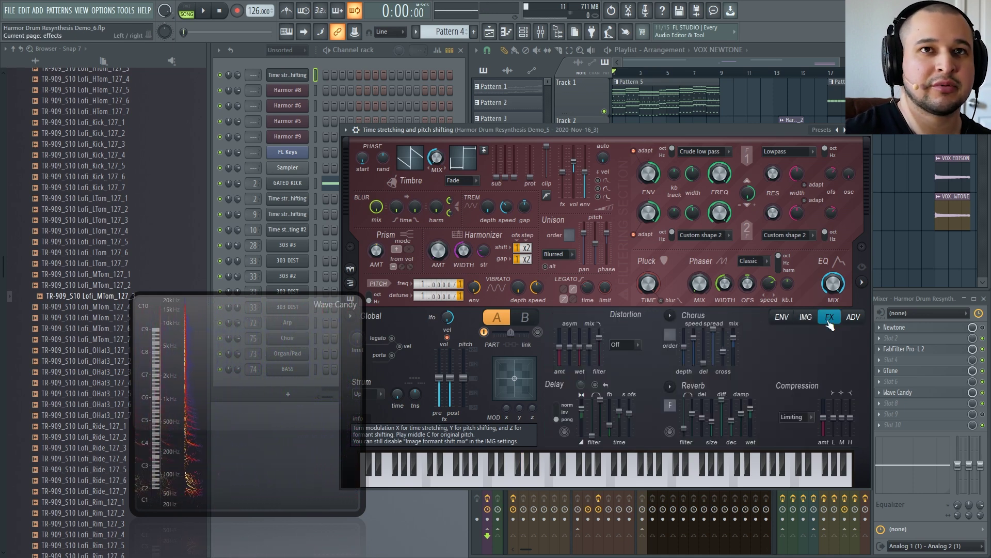
left_click(619, 347)
left_click(577, 366)
left_click(625, 346)
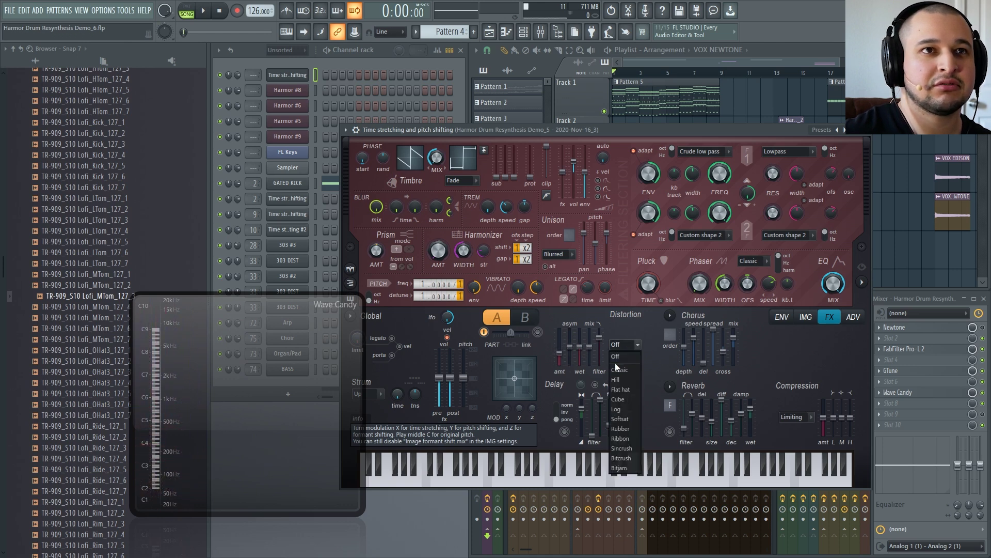
left_click(622, 369)
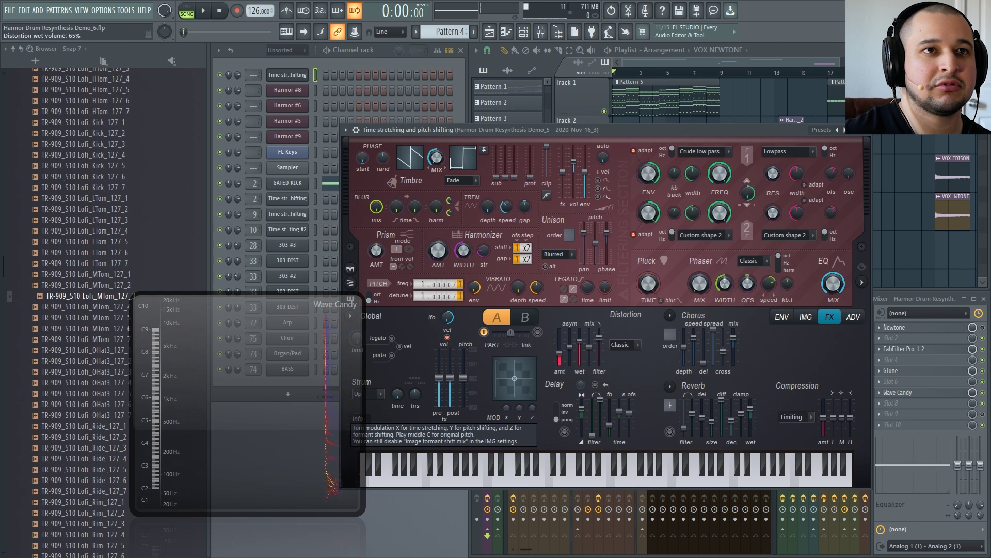
left_click(522, 472)
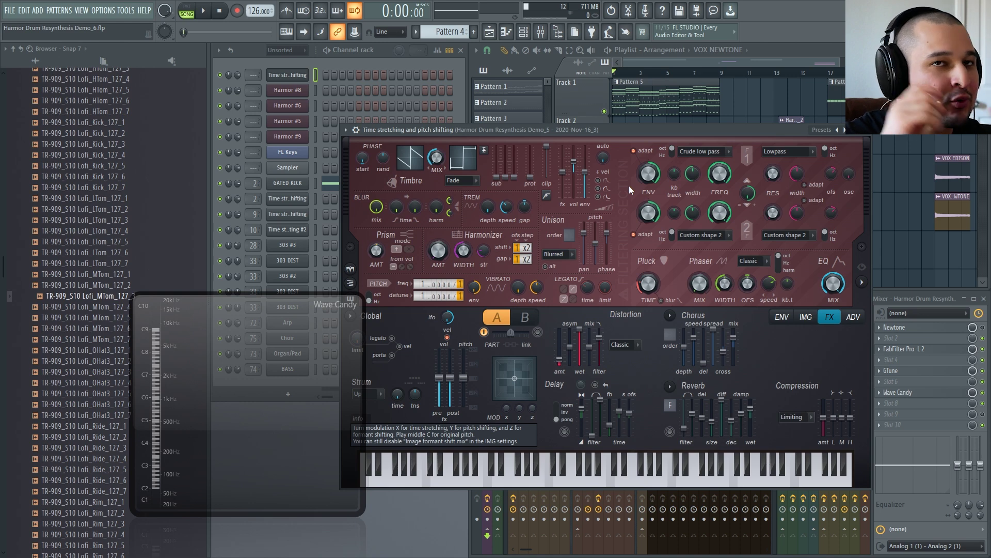
Bring up Part A's Pluck shape for editing in Harmor's envelope editor
right_click(648, 287)
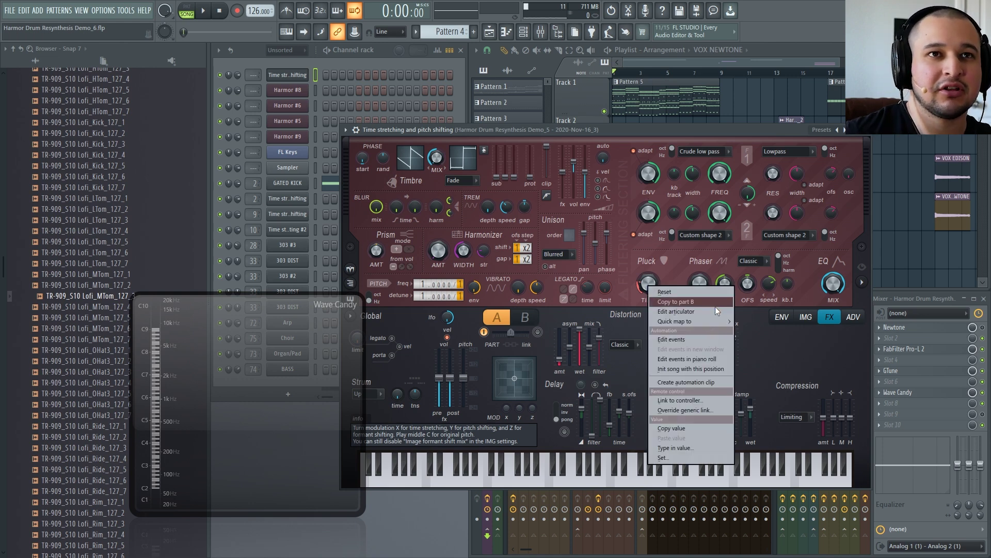
left_click(677, 274)
left_click(782, 317)
left_click(802, 318)
left_click(782, 317)
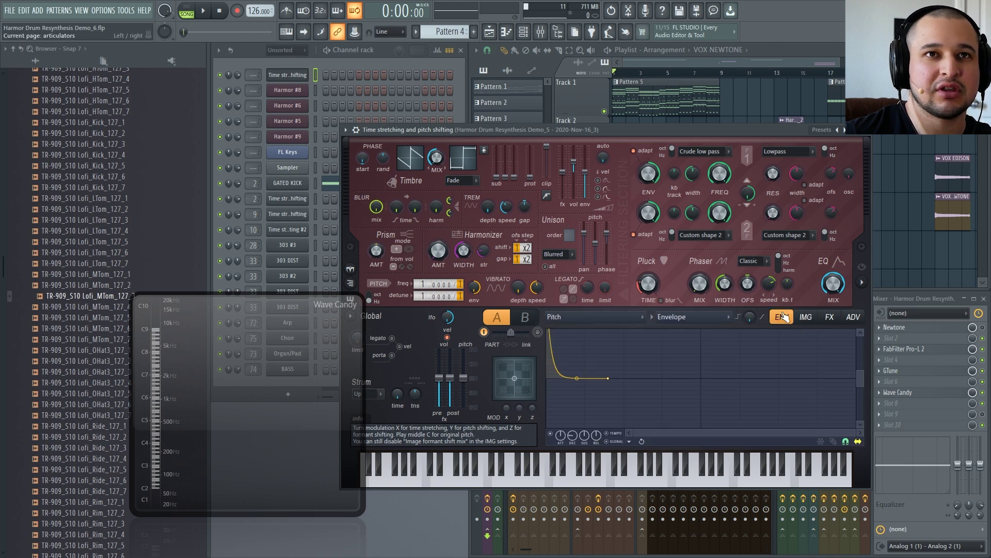
left_click(589, 322)
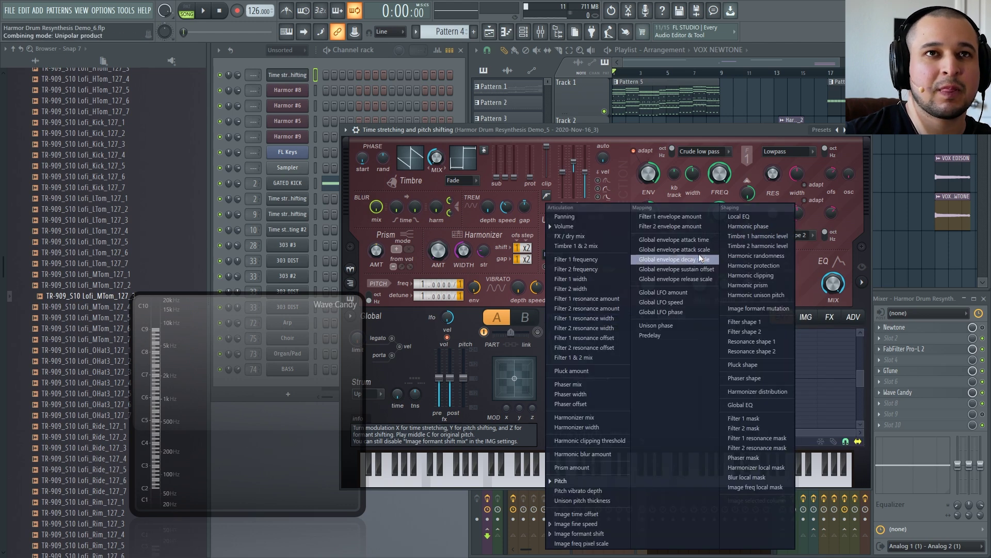
left_click(772, 365)
Check the master track's FabFilter Pro-L 2 limiter while playing the tom, and slightly lower Harmor's post-effects volume
left_click_drag(592, 130, 964, 130)
left_click(481, 346)
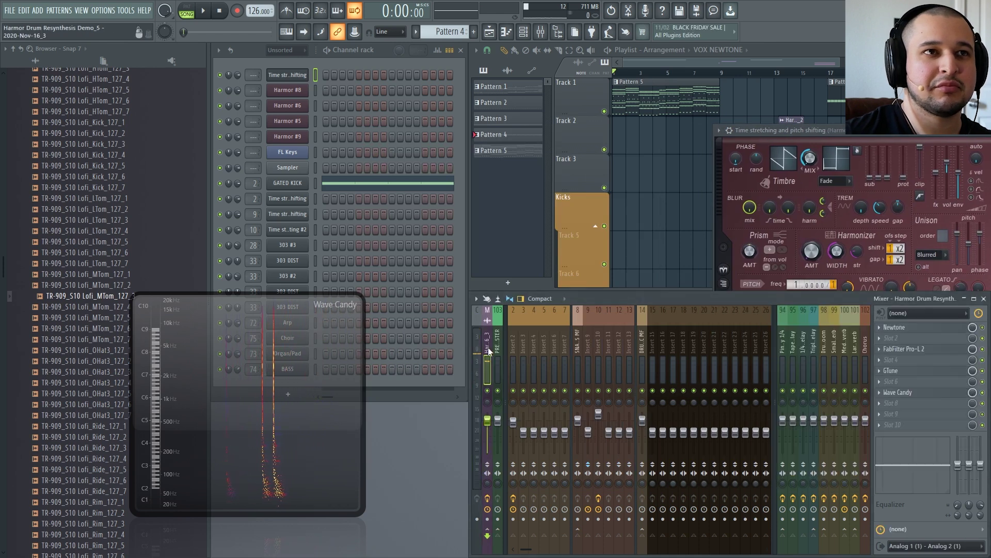
left_click(939, 350)
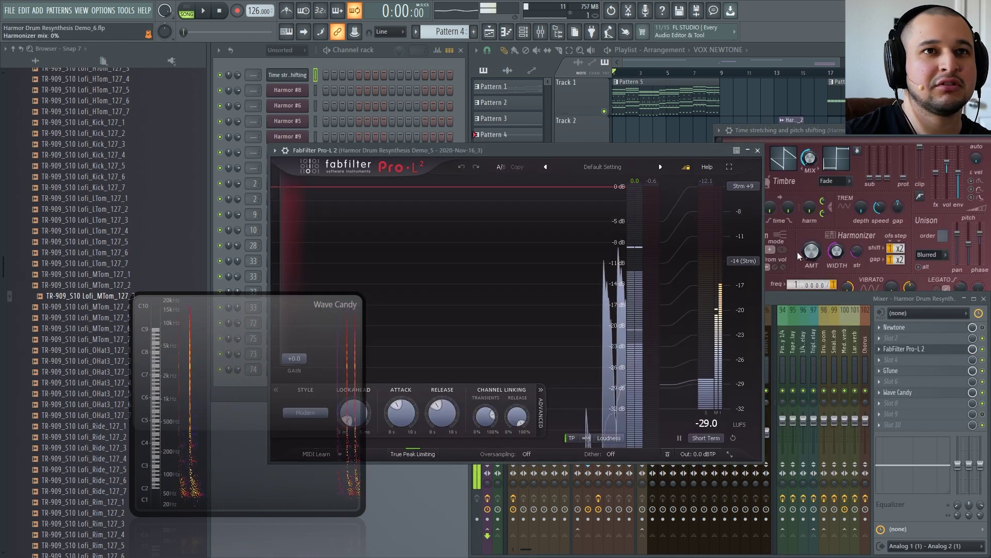
left_click(757, 150)
left_click_drag(851, 129, 555, 74)
left_click_drag(533, 327, 533, 333)
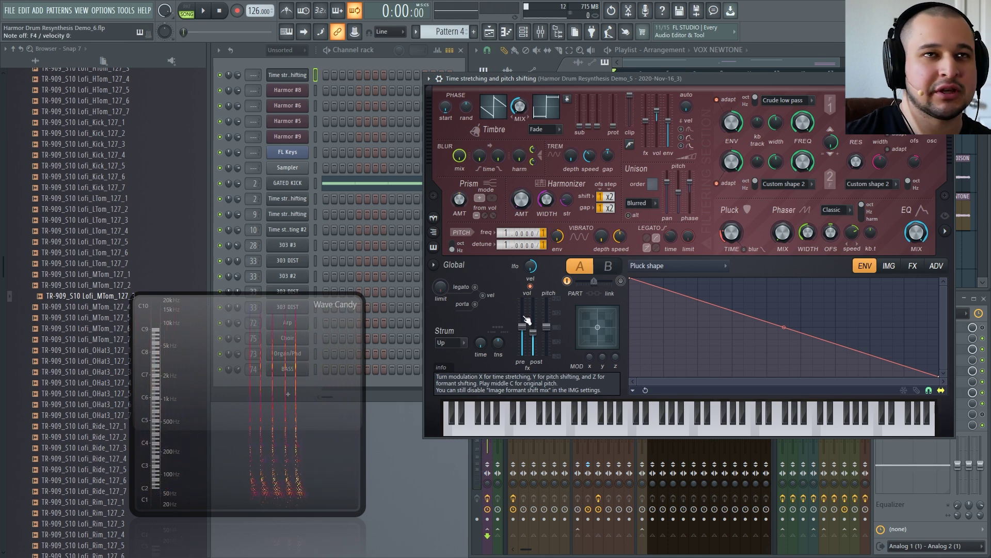
left_click_drag(766, 80, 601, 81)
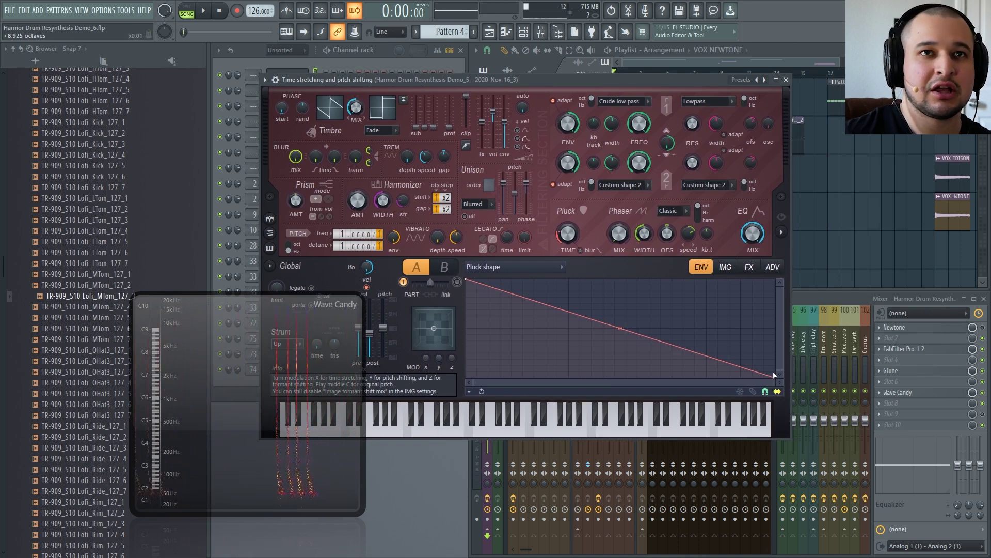
Try reversing the Pluck shape into a straight line rising to +9.000 octaves
left_click_drag(466, 280, 458, 254)
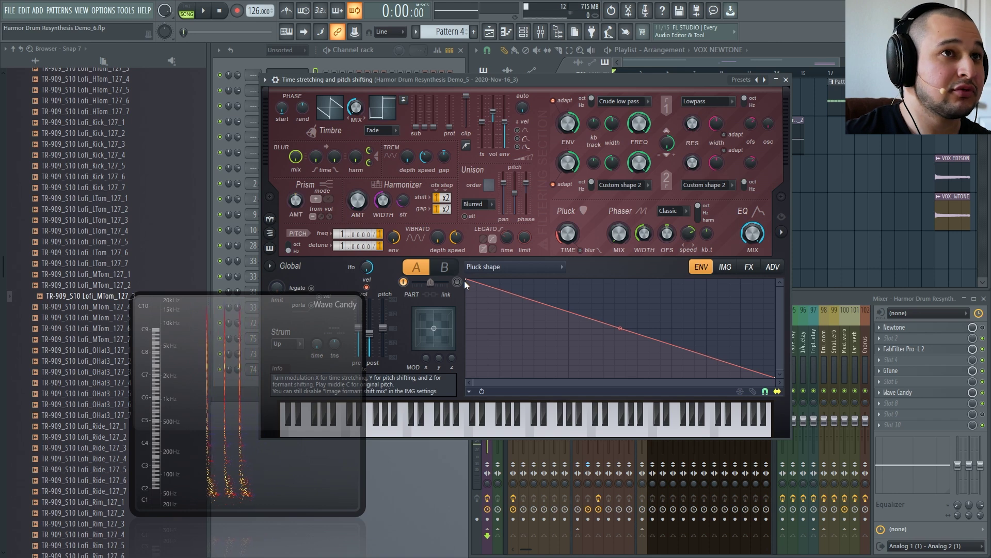
left_click_drag(470, 280, 785, 284)
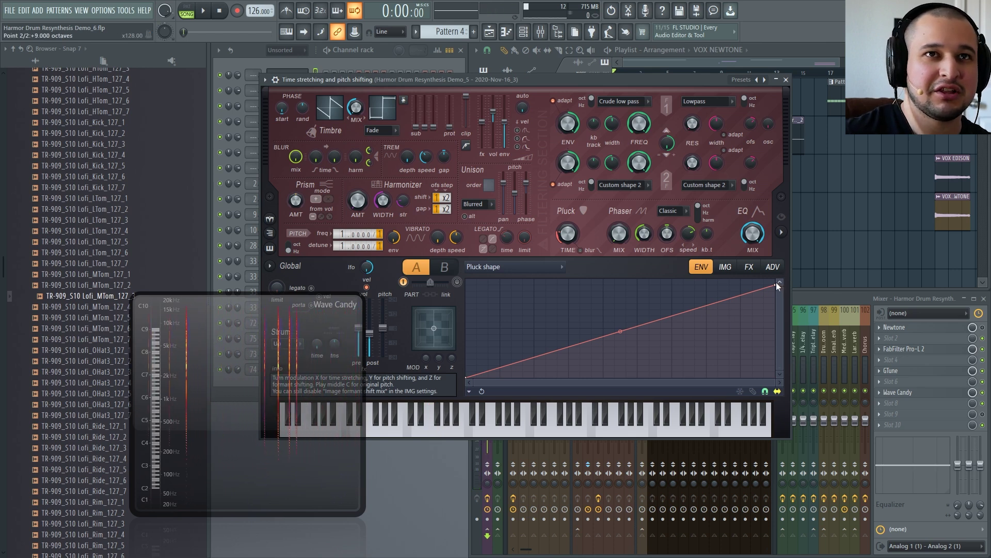
left_click_drag(777, 282, 786, 242)
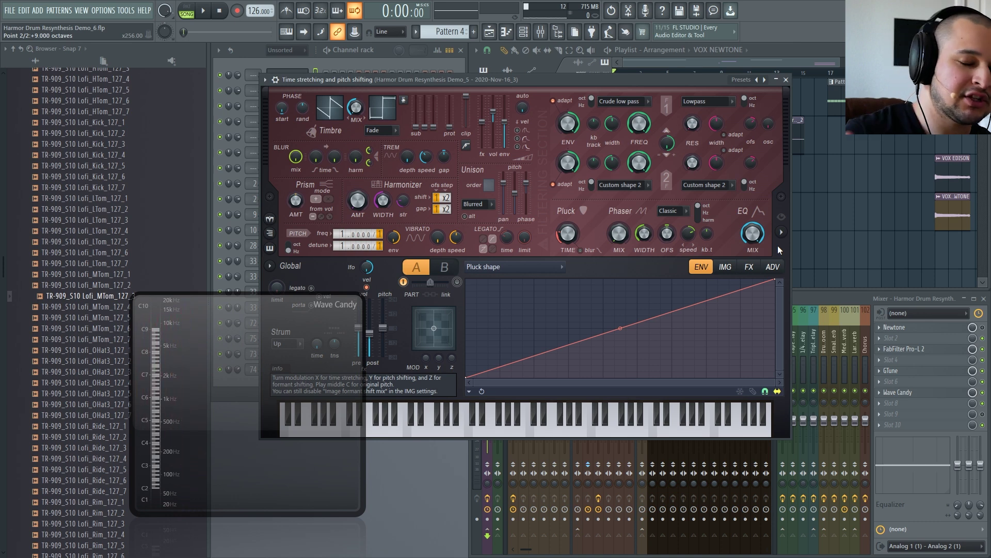
Vary the Pluck decay length, trying 59%, to compare its effect on the tom's attack
left_click_drag(567, 235, 567, 221)
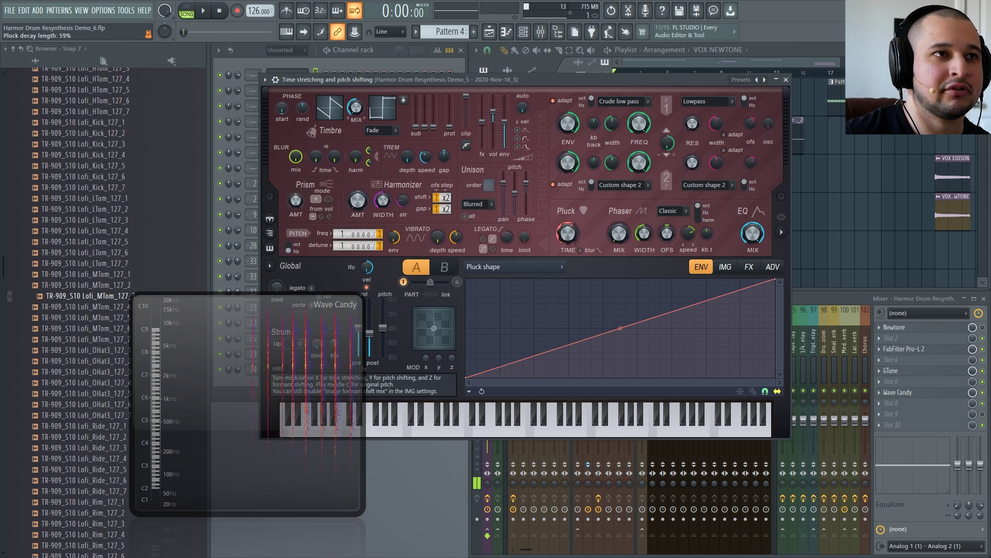
left_click_drag(567, 234, 567, 230)
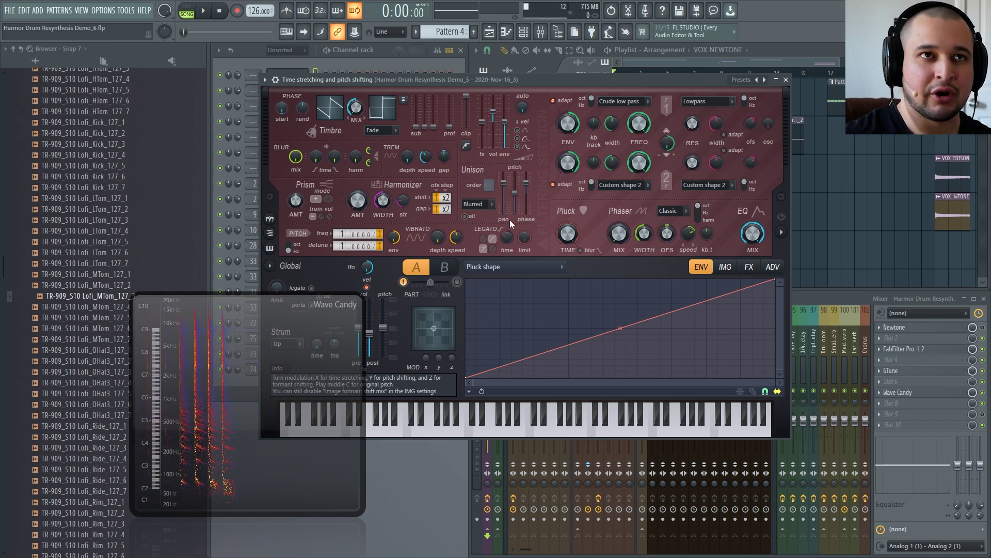
left_click_drag(575, 234, 574, 224)
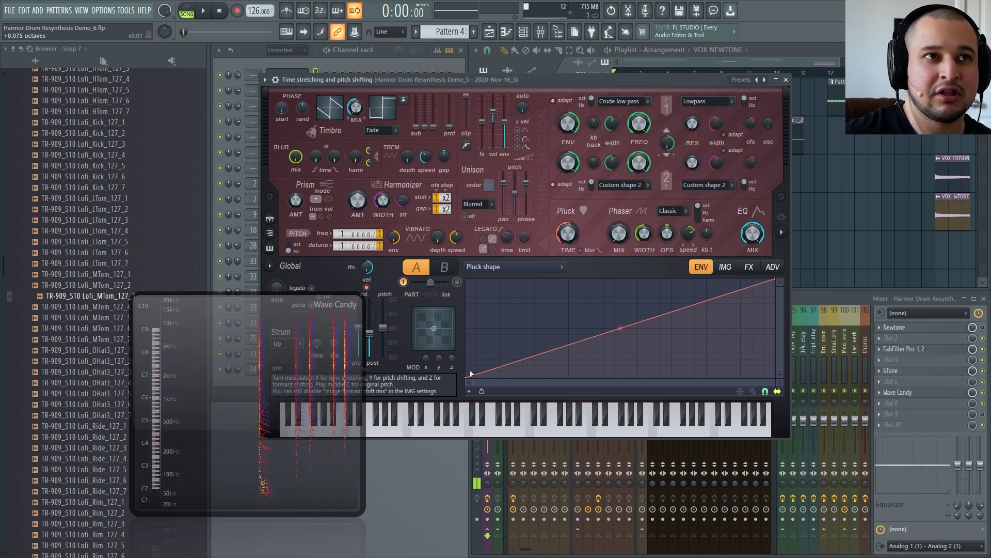
Reshape the Pluck curve into a concave fall from maximum to zero and try Filter 1 frequency at 52%
left_click_drag(471, 377, 467, 279)
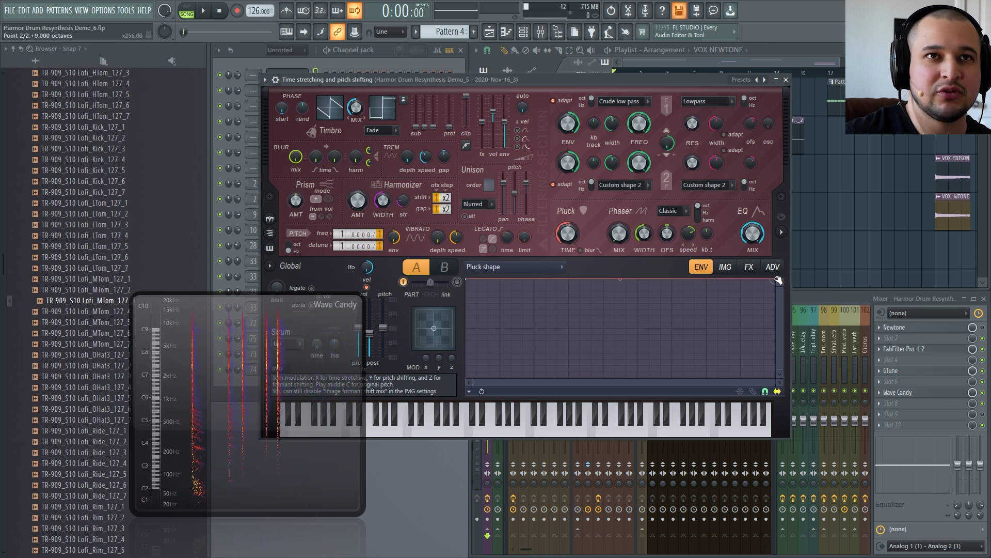
left_click_drag(620, 329, 622, 358)
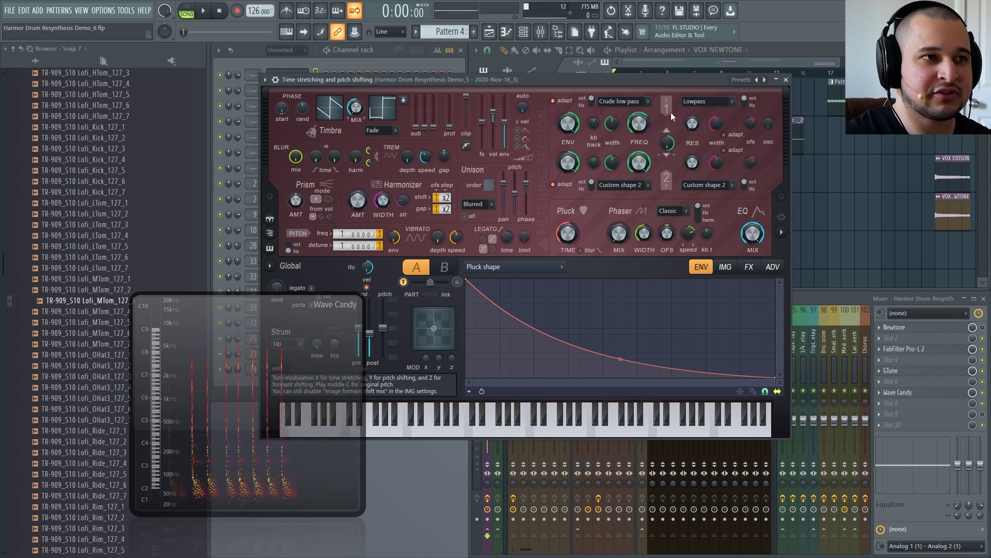
left_click_drag(639, 123, 639, 153)
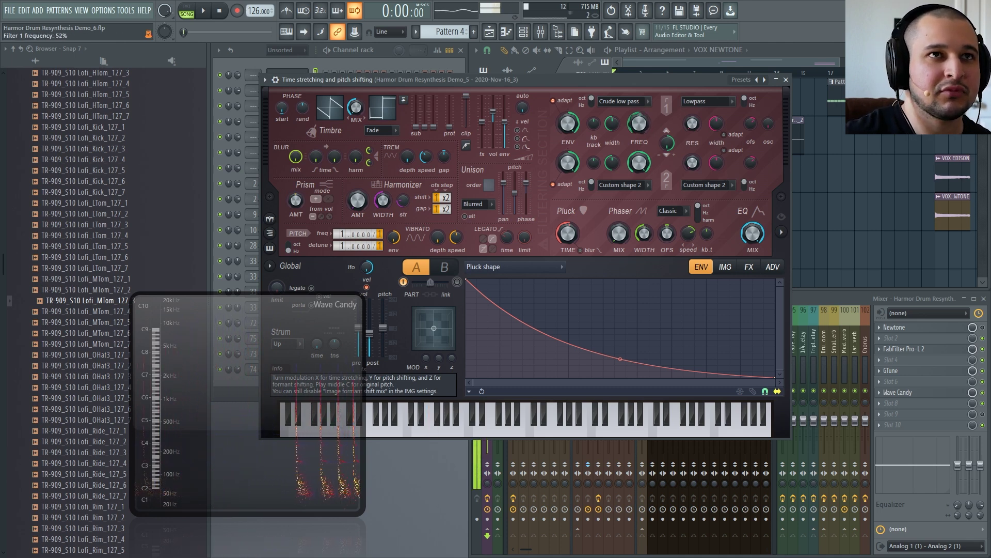
Open the Global EQ curve and shape a small boost at its lowest frequencies
left_click(779, 232)
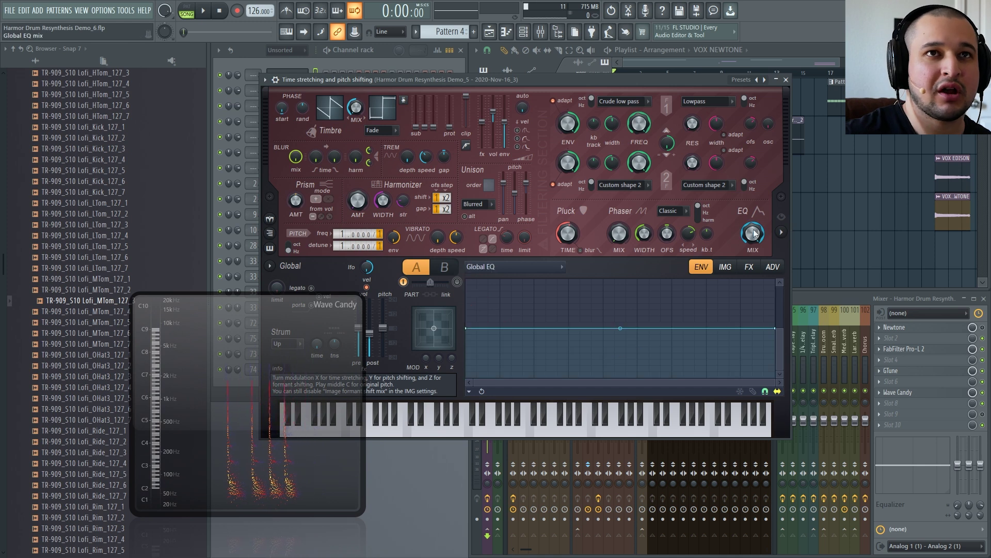
right_click(497, 329)
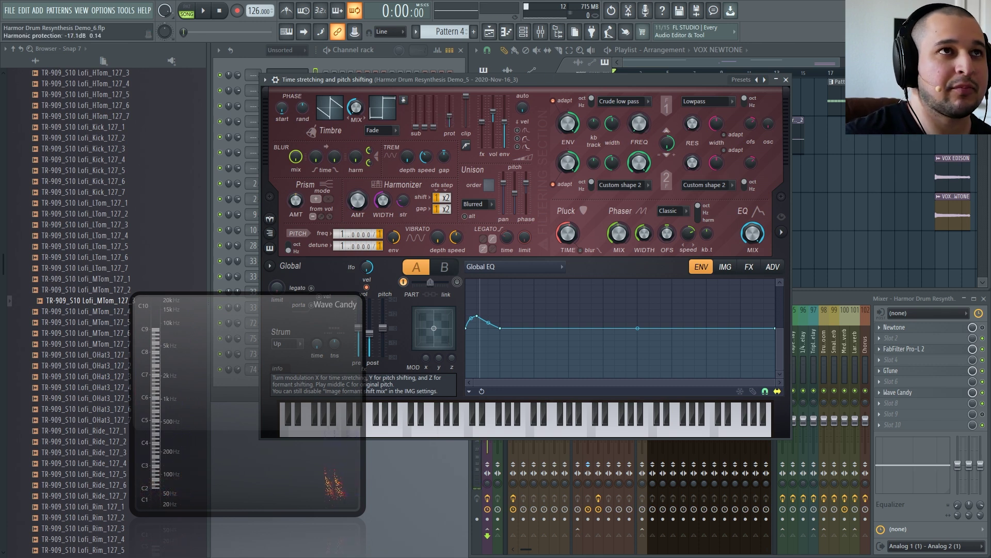
Adjust harmonic protection against a Filter 1 frequency of 0%, and raise the filter frequency again
left_click_drag(449, 112, 449, 105)
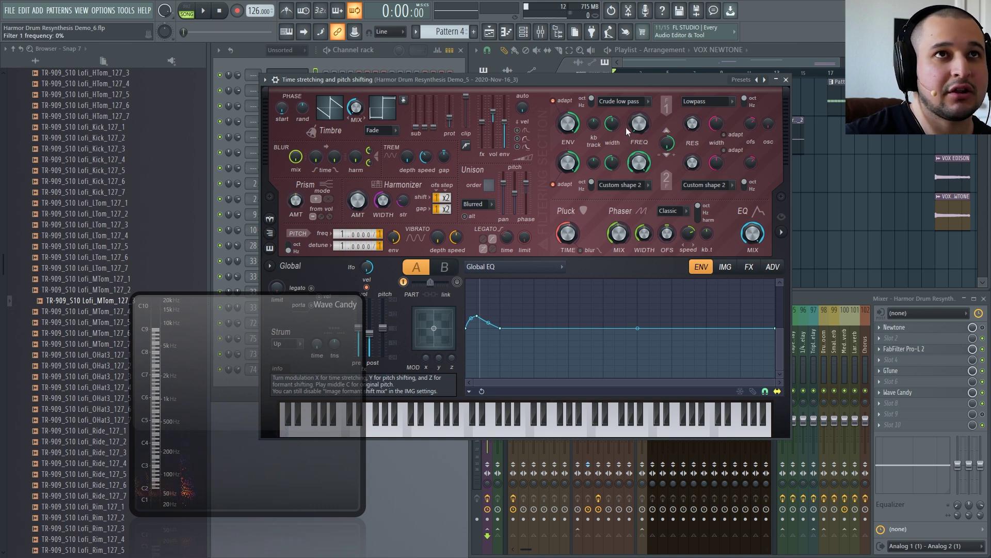
left_click_drag(632, 125, 632, 104)
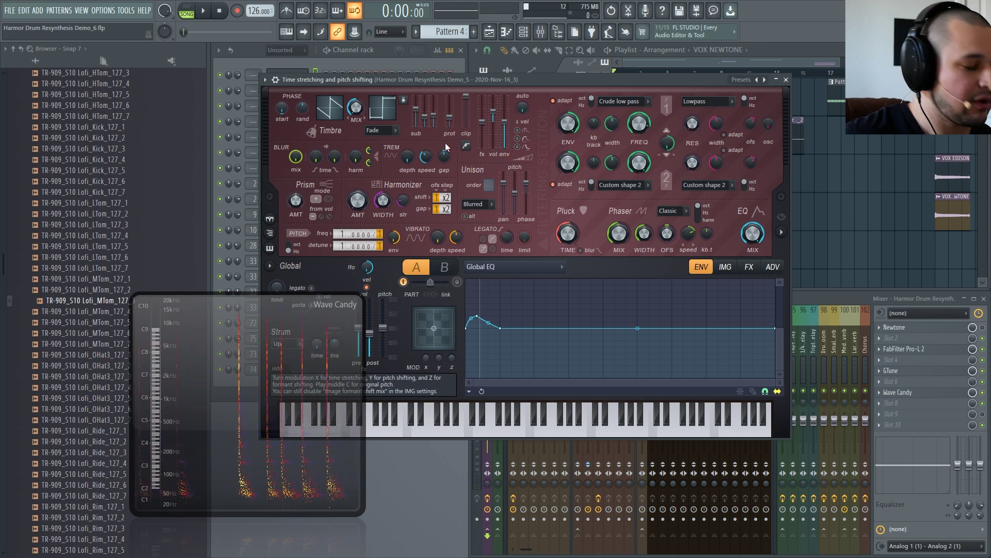
Pull the sub-harmonic levels down to silence and raise them again to compare the tom's low end
mouse_move(416, 109)
left_mouse_down()
mouse_move(434, 123)
mouse_move(426, 128)
left_mouse_up()
left_click_drag(416, 114, 416, 129)
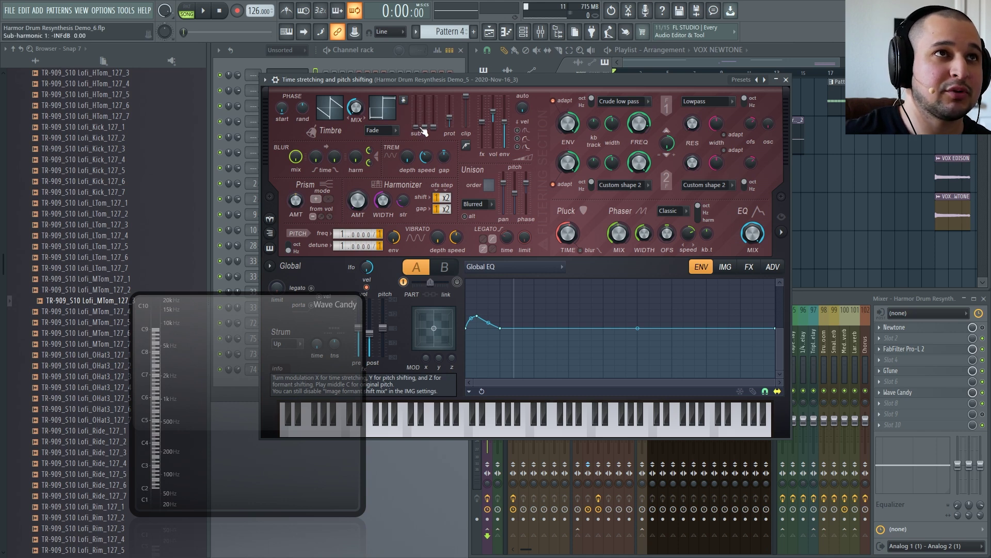
left_click_drag(415, 118, 415, 102)
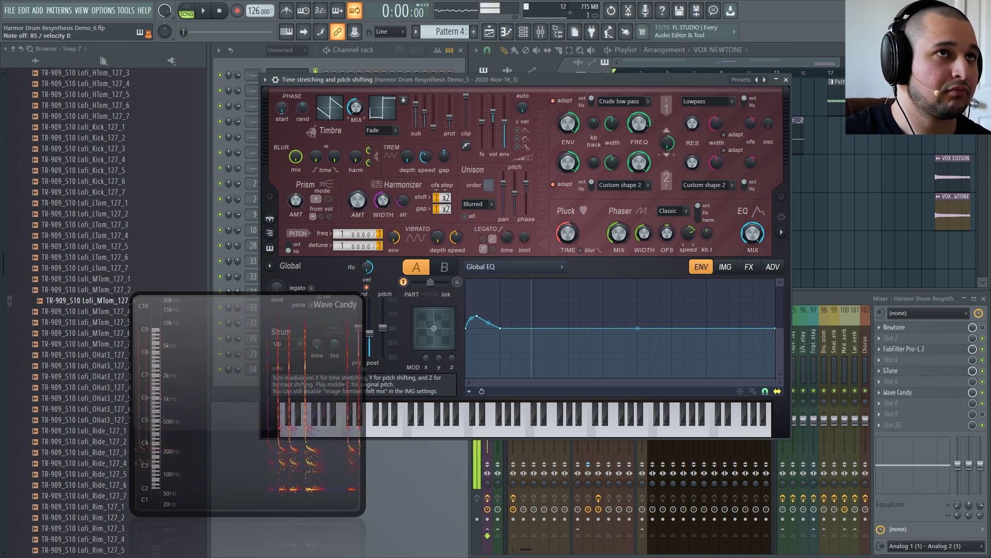
mouse_move(425, 112)
left_mouse_down()
mouse_move(433, 127)
mouse_move(416, 127)
mouse_move(418, 111)
left_mouse_up()
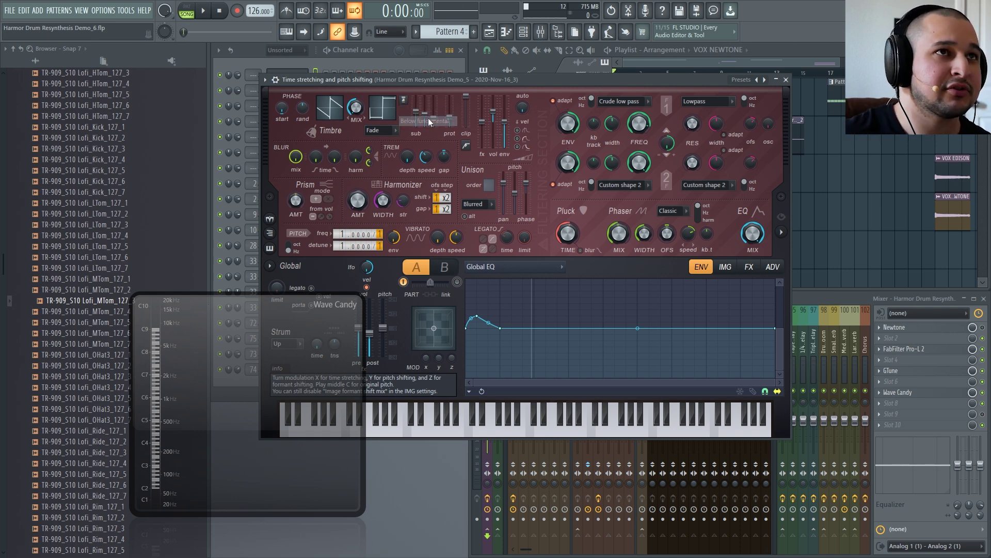
Compare both states of the sub-harmonics switch while playing the tom, and adjust sub-harmonic 1 to 4.7 dB
left_click(428, 119)
left_click(404, 101)
left_click(409, 112)
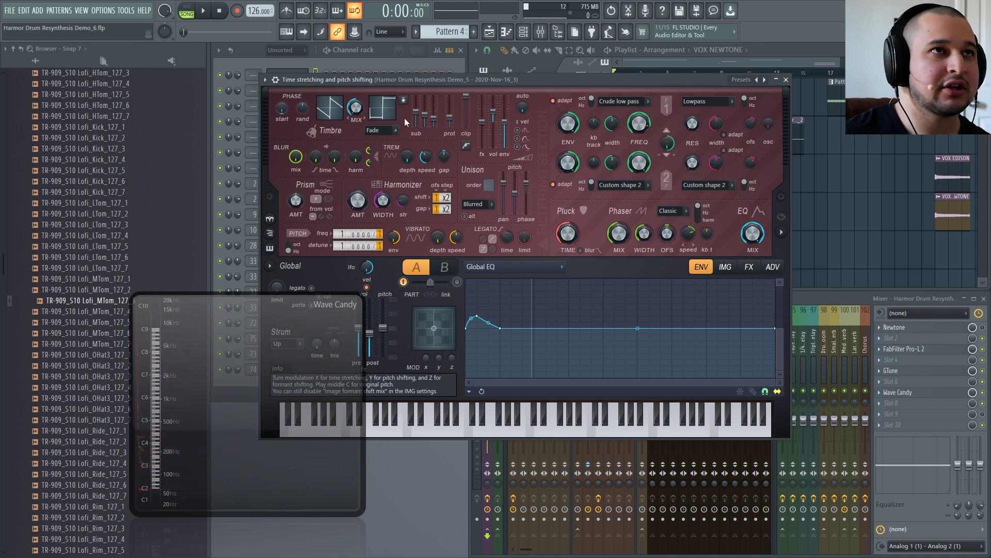
left_click(404, 100)
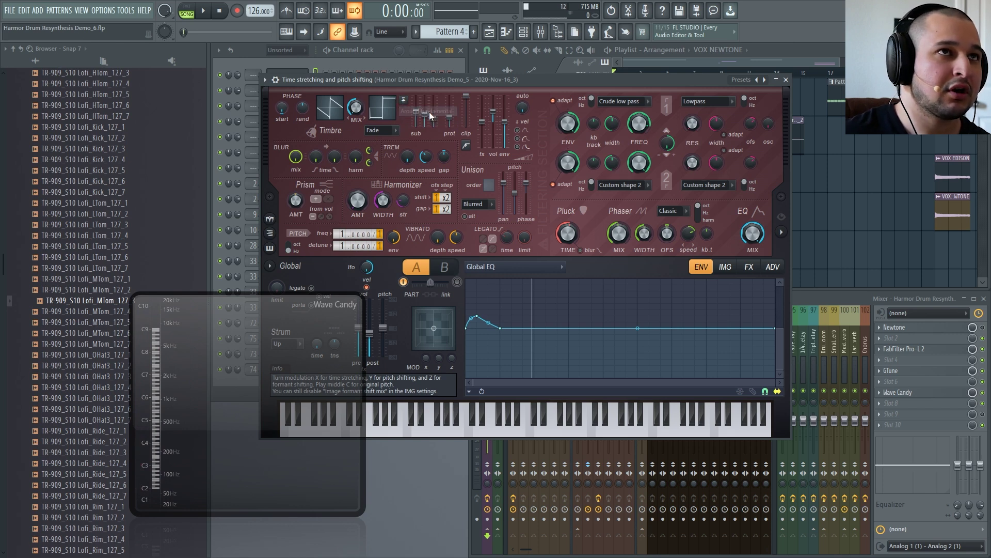
left_click(417, 122)
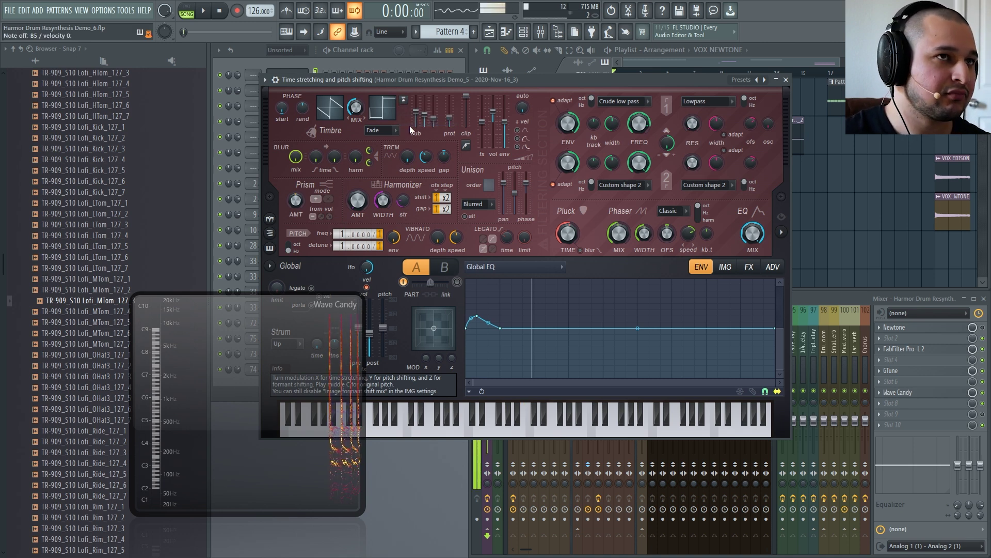
left_click(404, 104)
left_click(411, 121)
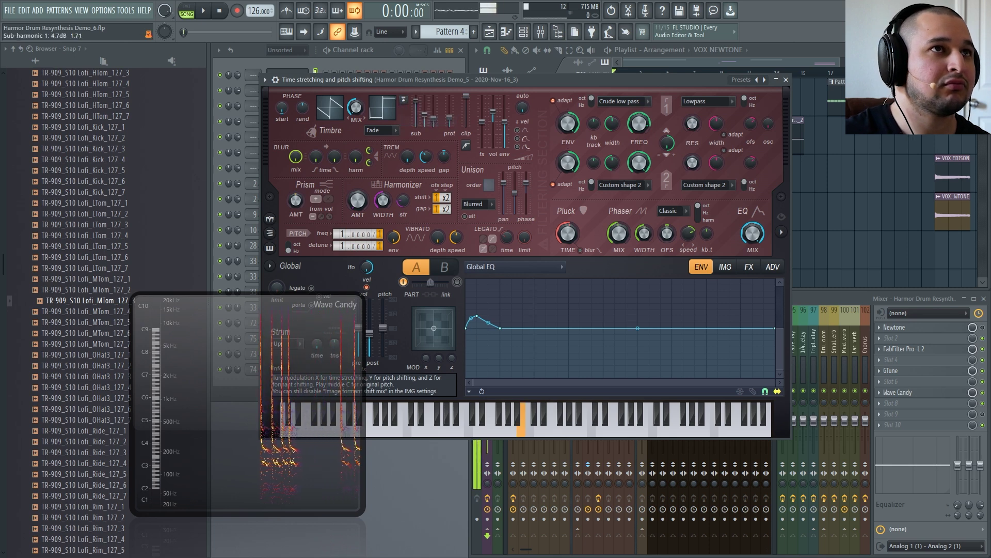
Pull the tom's sub-harmonic levels all the way down
mouse_move(424, 115)
left_mouse_down()
mouse_move(434, 104)
mouse_move(434, 127)
mouse_move(425, 123)
left_mouse_up()
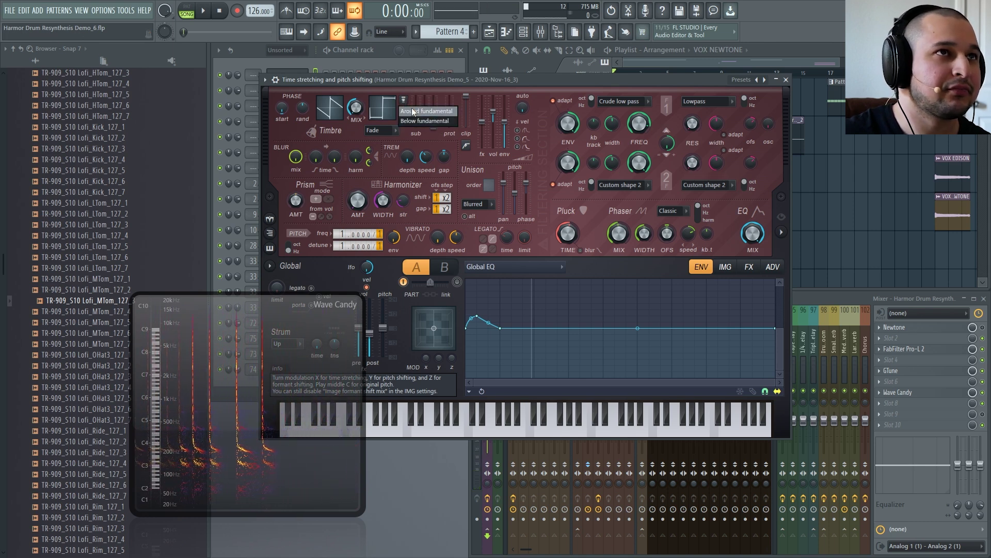
left_click_drag(425, 120, 427, 131)
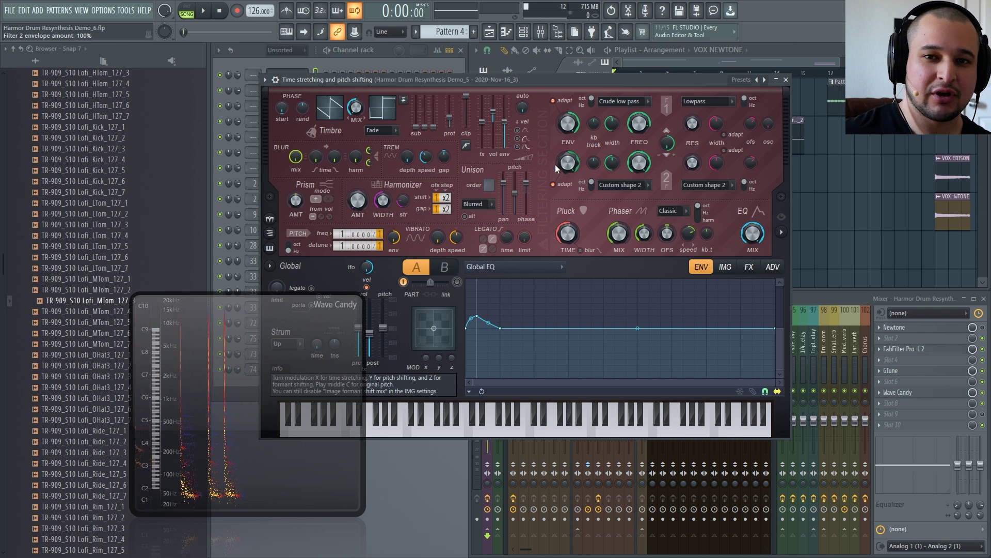
Set the unison order to 4 and bring the pluck time down to its minimum
mouse_move(496, 187)
left_mouse_down()
mouse_move(496, 160)
mouse_move(496, 175)
left_mouse_up()
mouse_move(568, 232)
left_mouse_down()
mouse_move(568, 213)
mouse_move(568, 237)
left_mouse_up()
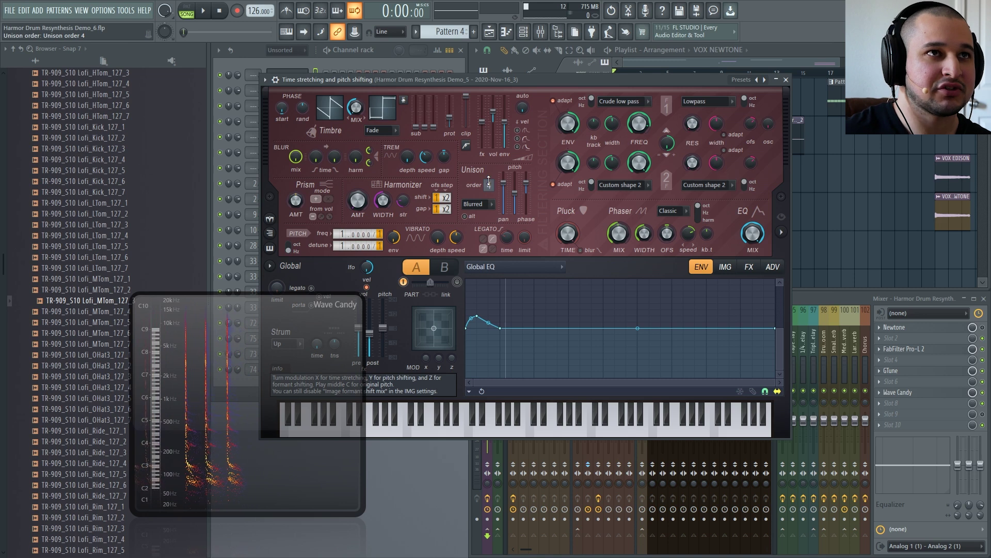
Copy part A's settings, paste them into part B, and adjust the main volume
left_click(748, 267)
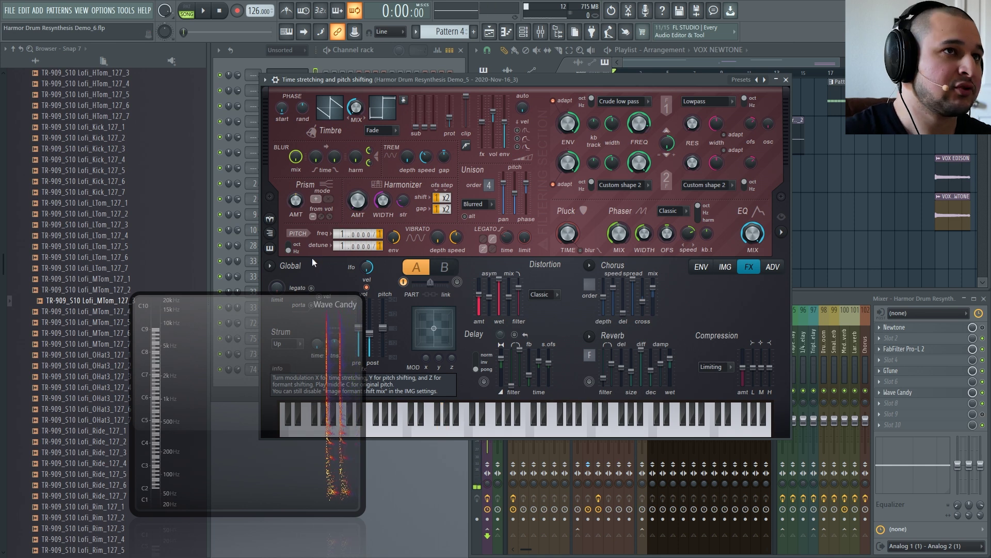
left_click(270, 266)
left_click(327, 288)
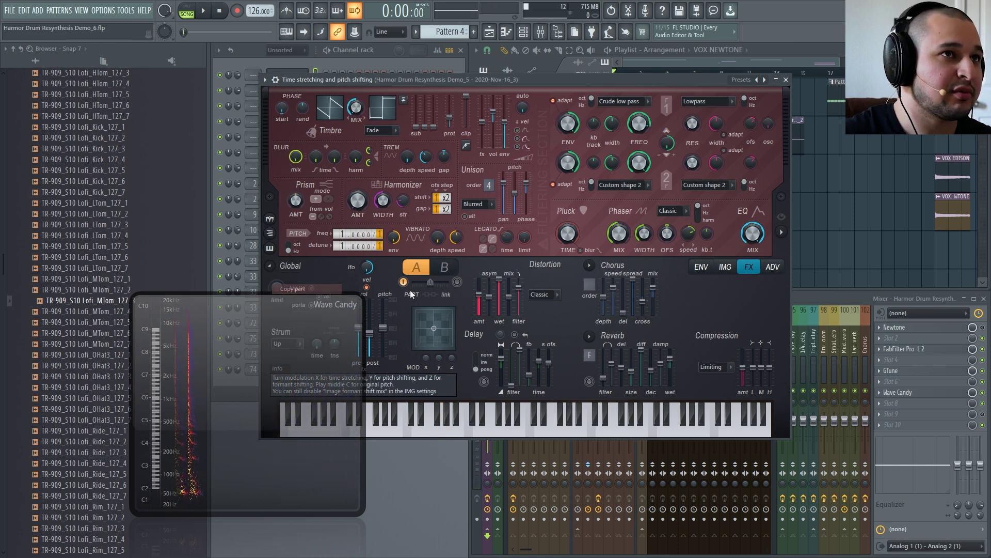
left_click(436, 271)
left_click(270, 266)
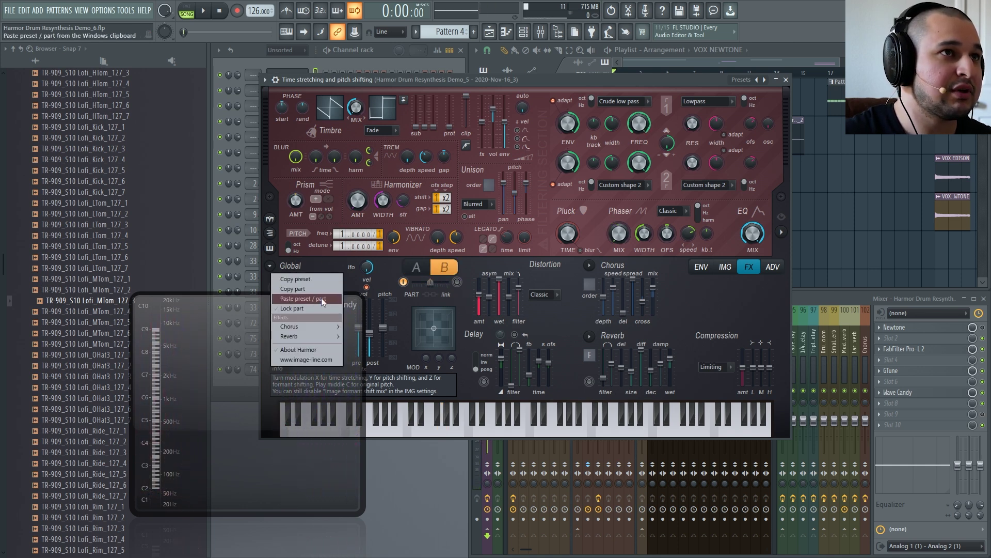
left_click(321, 297)
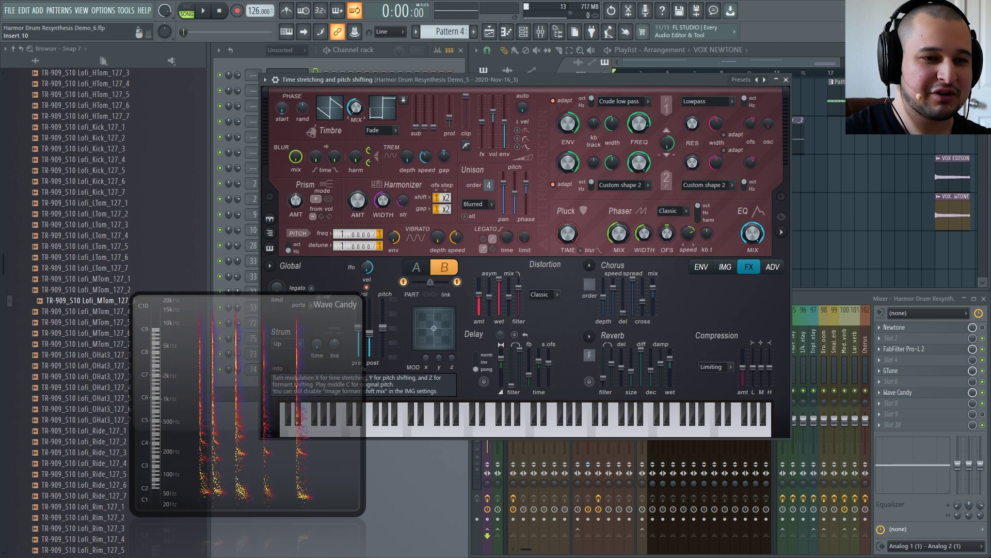
left_click_drag(164, 10, 165, 6)
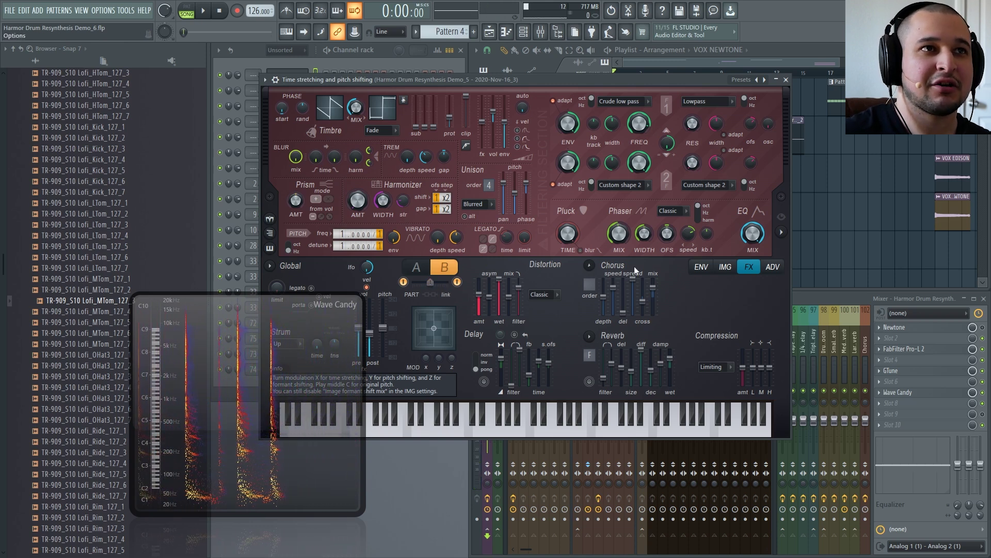
Cut the lowest frequencies from part B's Global EQ and audition part B alone before re-enabling part A
left_click(748, 236)
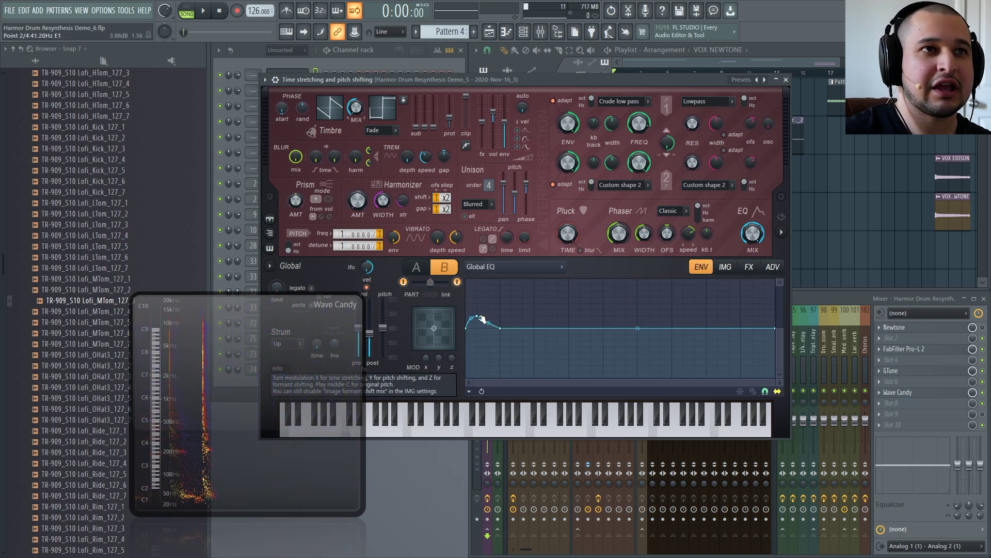
left_click_drag(467, 329, 465, 385)
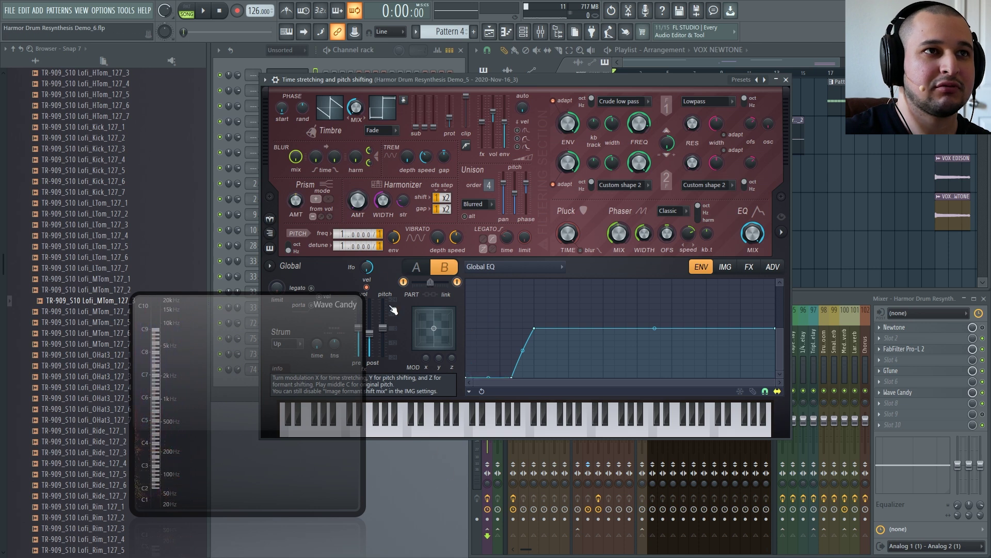
left_click(404, 282)
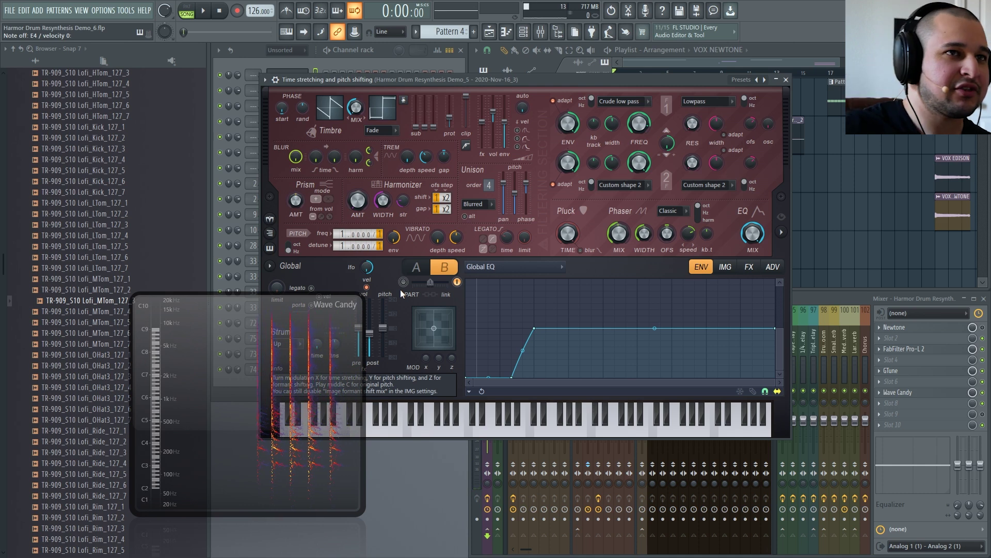
left_click(403, 282)
Isolate part A, turn off its unison, and cut its Global EQ steeply above the low frequencies
left_click(416, 267)
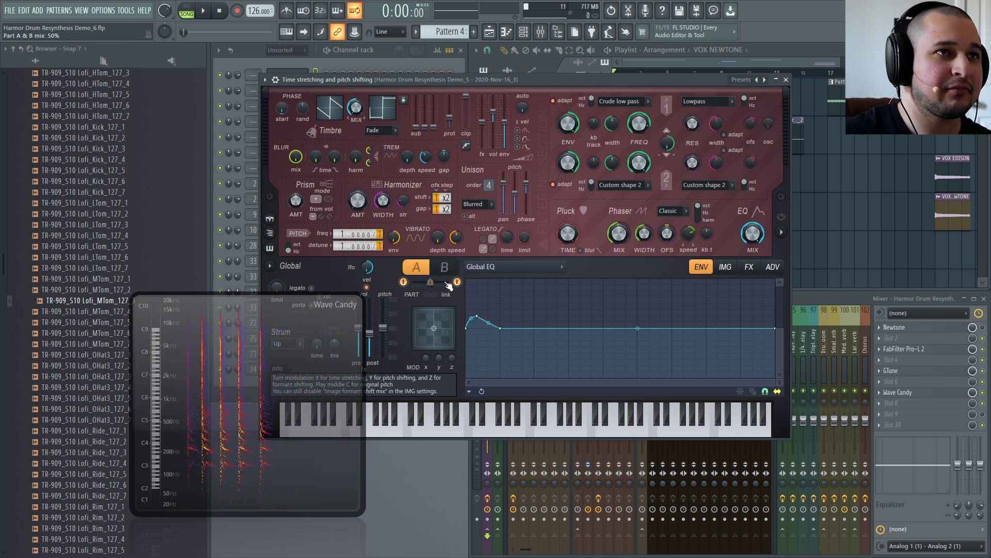
left_click(456, 282)
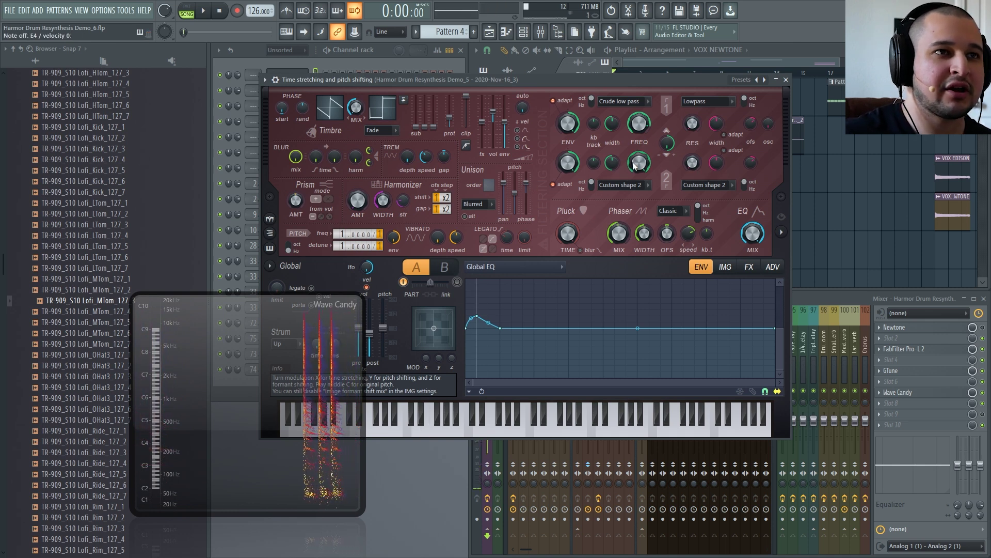
left_click_drag(775, 328, 513, 426)
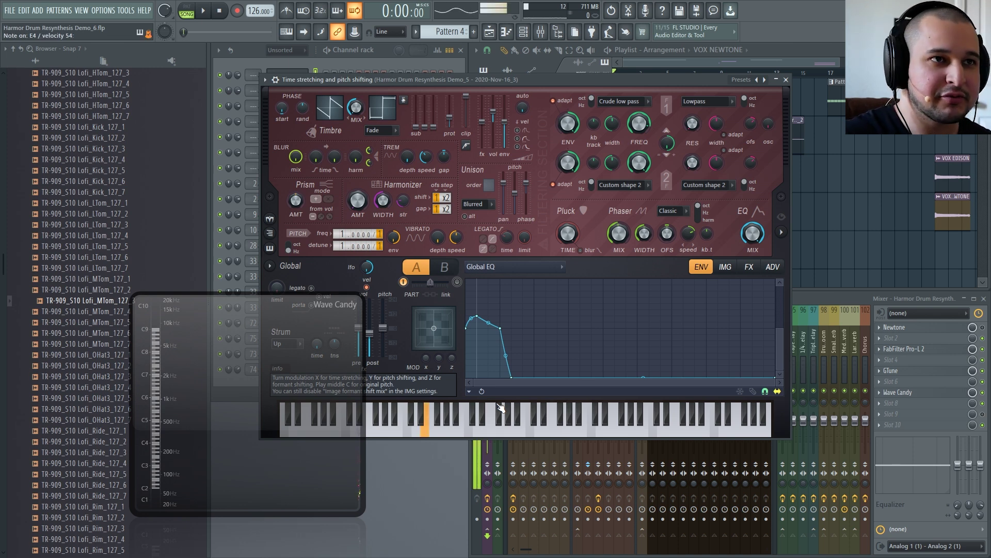
Re-enable part B and soften part A's Global EQ high cut into a long, gradual slope
left_click(454, 280)
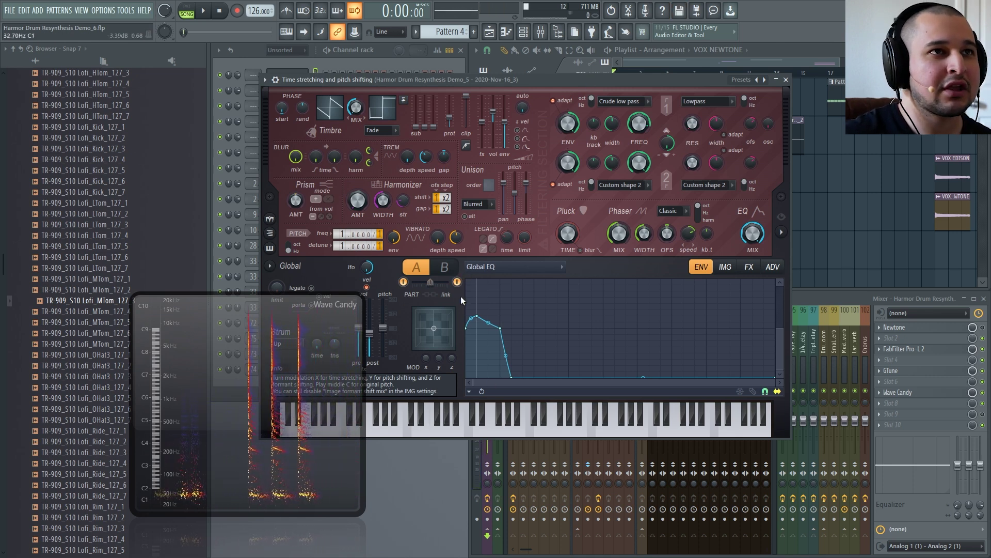
left_click_drag(511, 377, 703, 469)
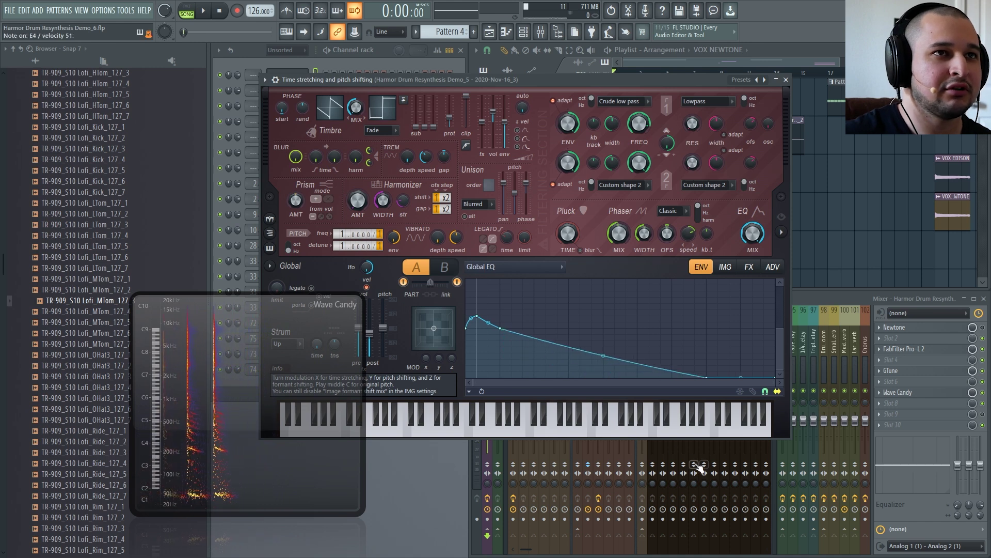
left_click(652, 435)
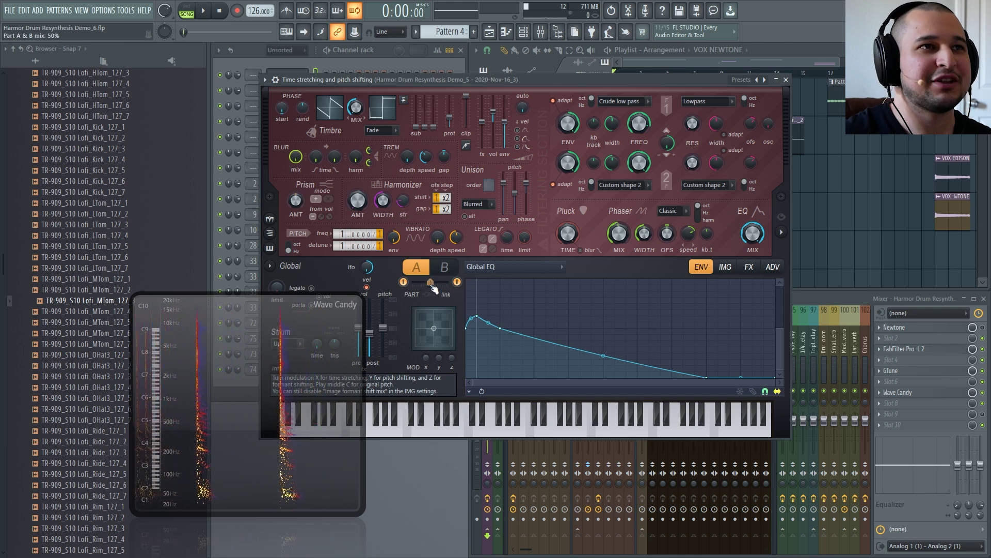
Close the tom's Harmor, open the GATED KICK channel, and examine part A's pluck shape and effects settings
left_click(794, 81)
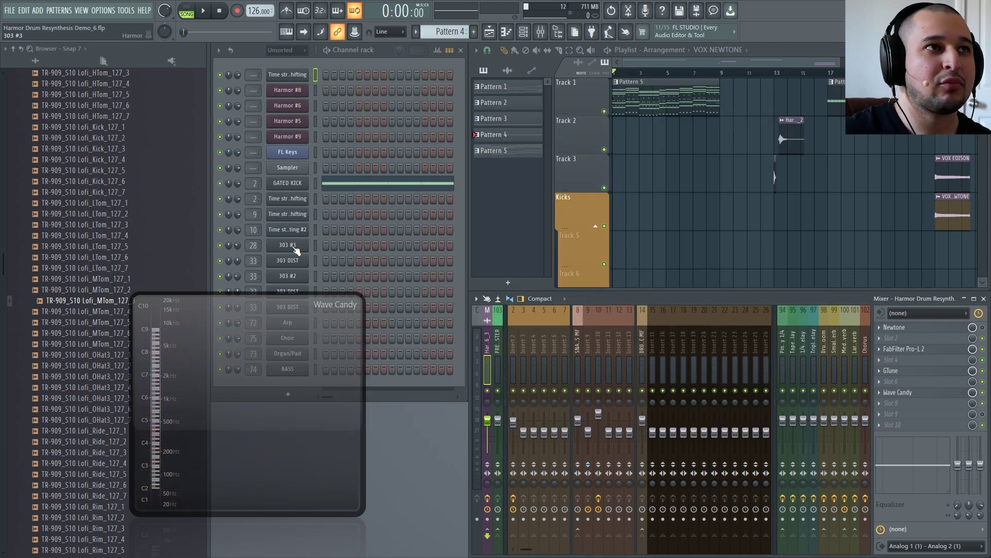
left_click(307, 183)
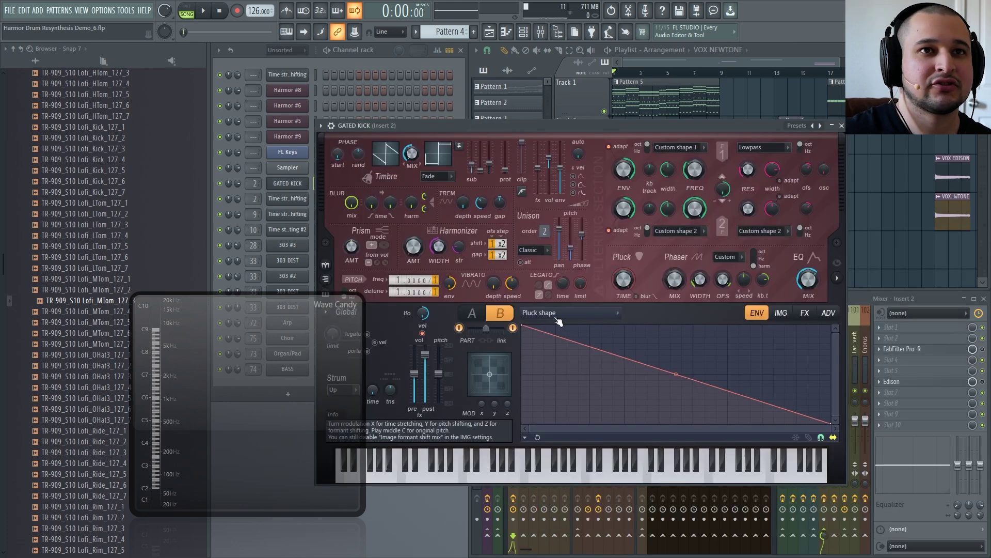
left_click(476, 318)
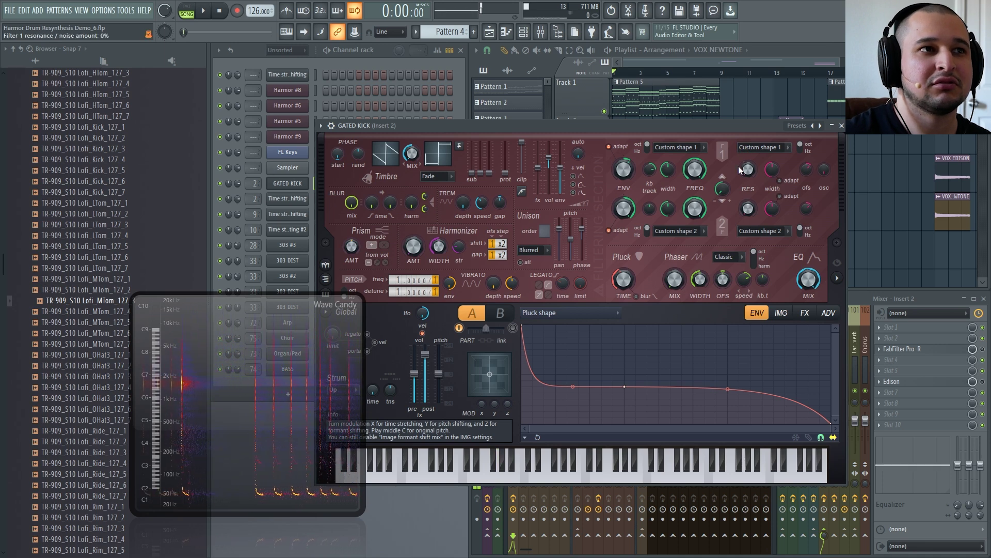
left_click(806, 312)
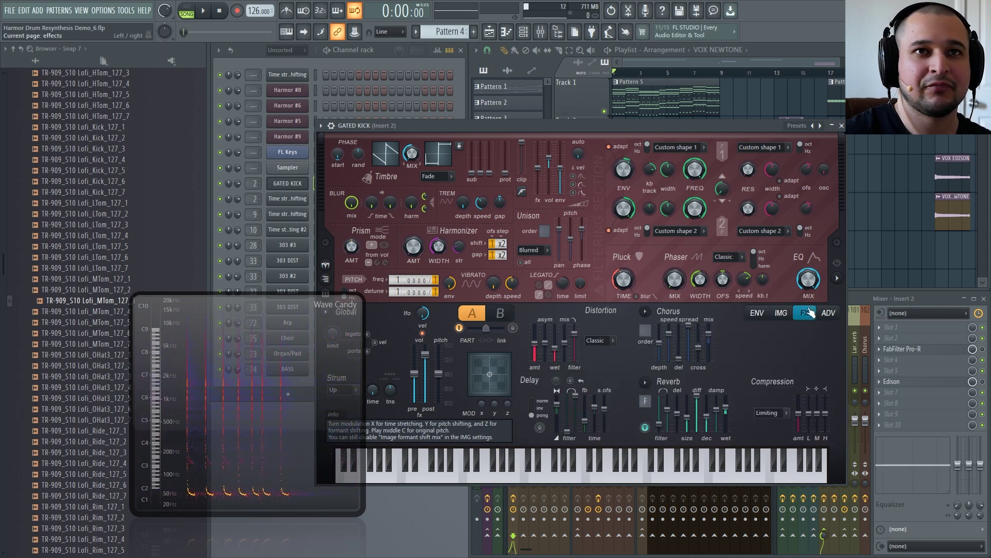
left_click(759, 313)
left_click(805, 313)
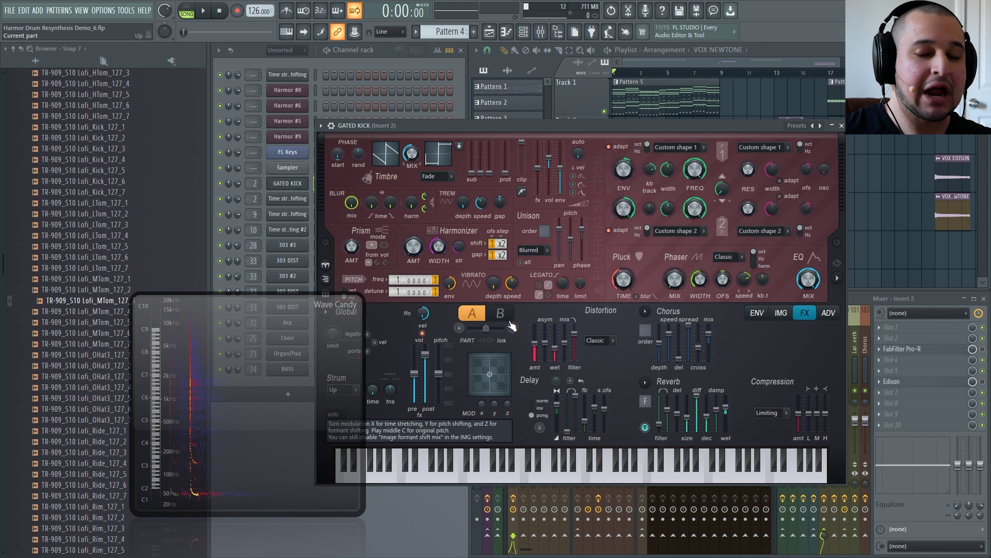
Close GATED KICK, solo Track 2 in the playlist, and play its recorded drum clip from the start
left_click(842, 125)
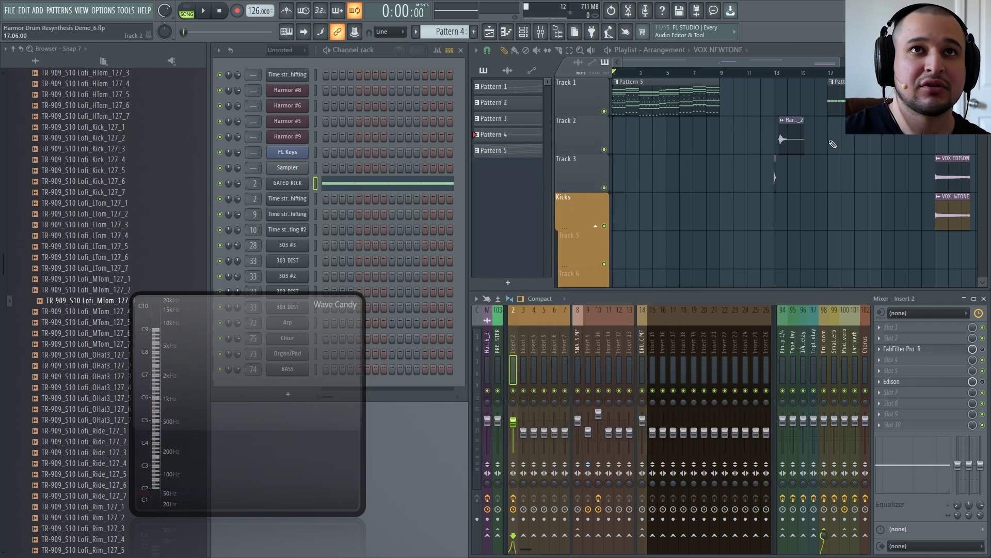
scroll(824, 96, "up", 5)
left_click(700, 75)
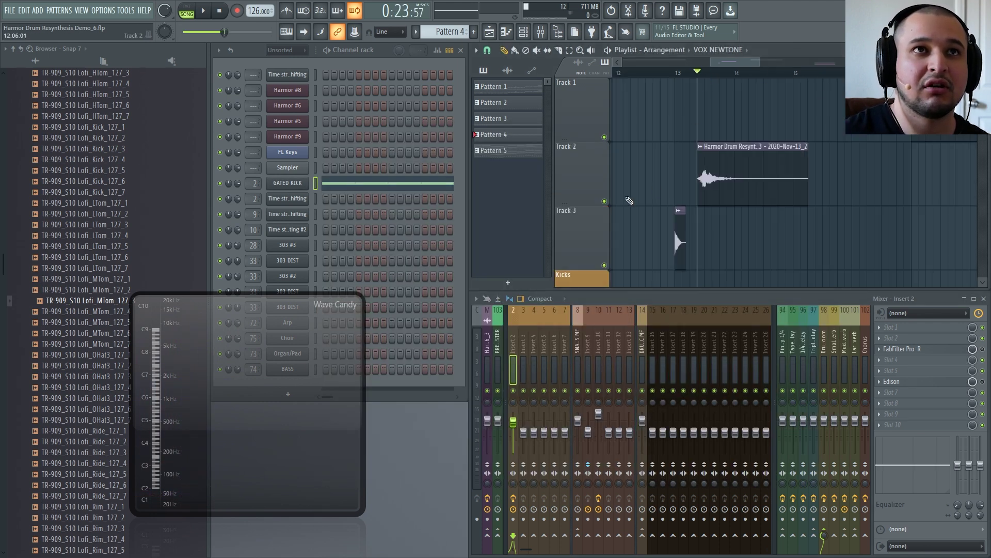
right_click(604, 201)
key("space")
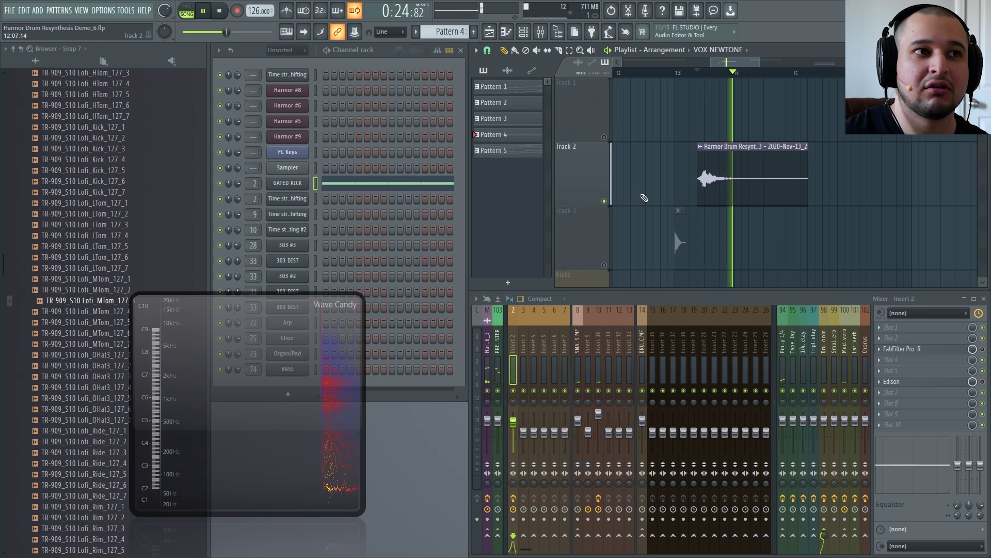
key("space")
key("space")
key("space")
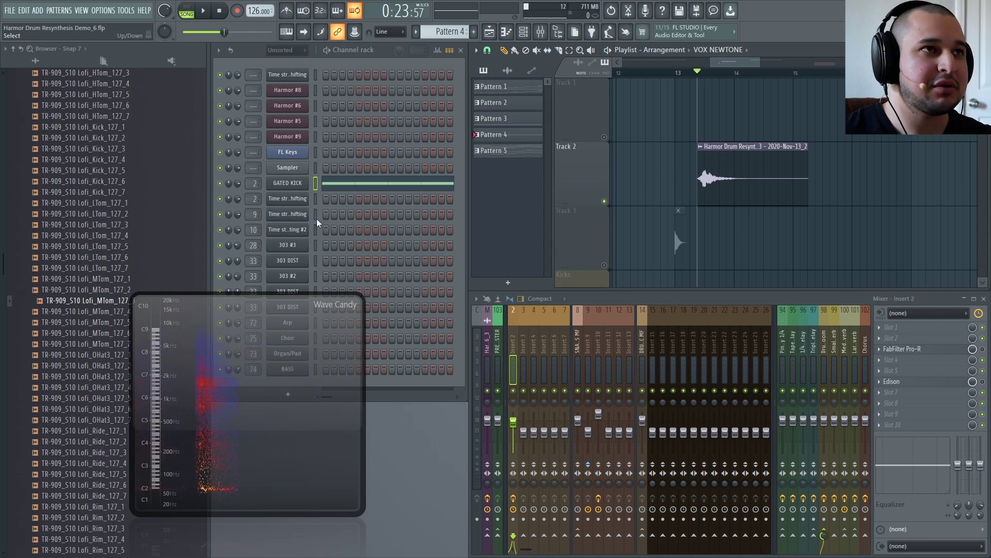
Reopen GATED KICK, show part B's Volume envelope, and compare the sound with the envelope off and on
left_click(289, 185)
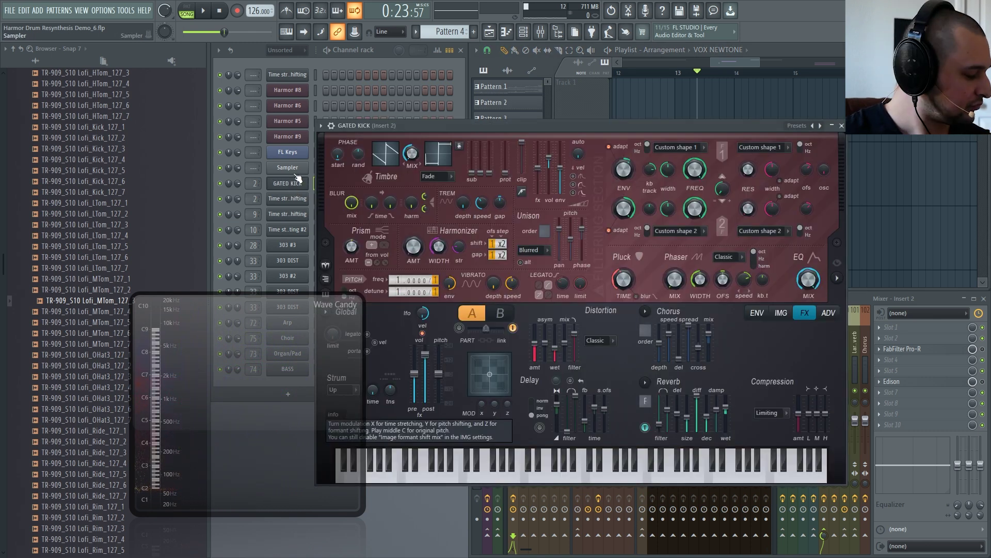
left_click(497, 317)
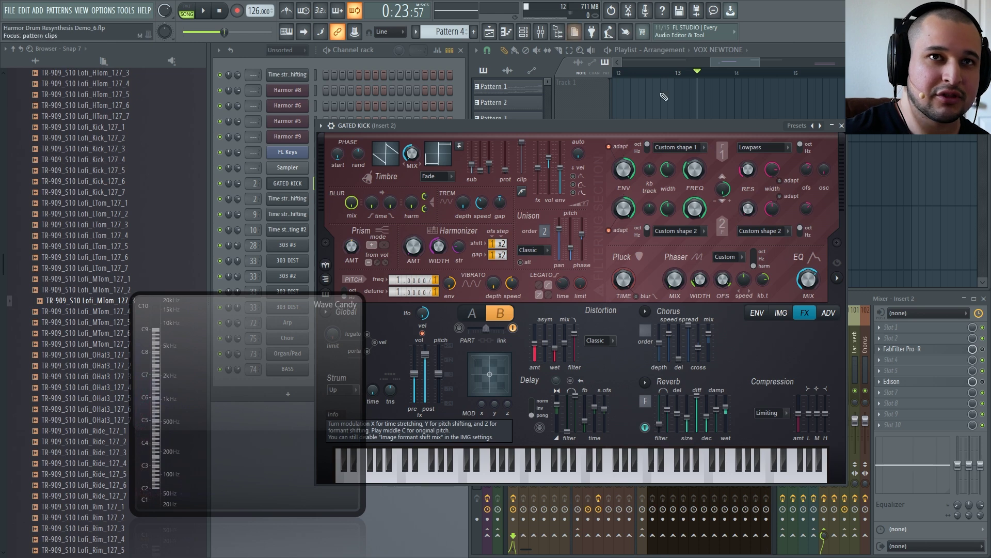
left_click(755, 313)
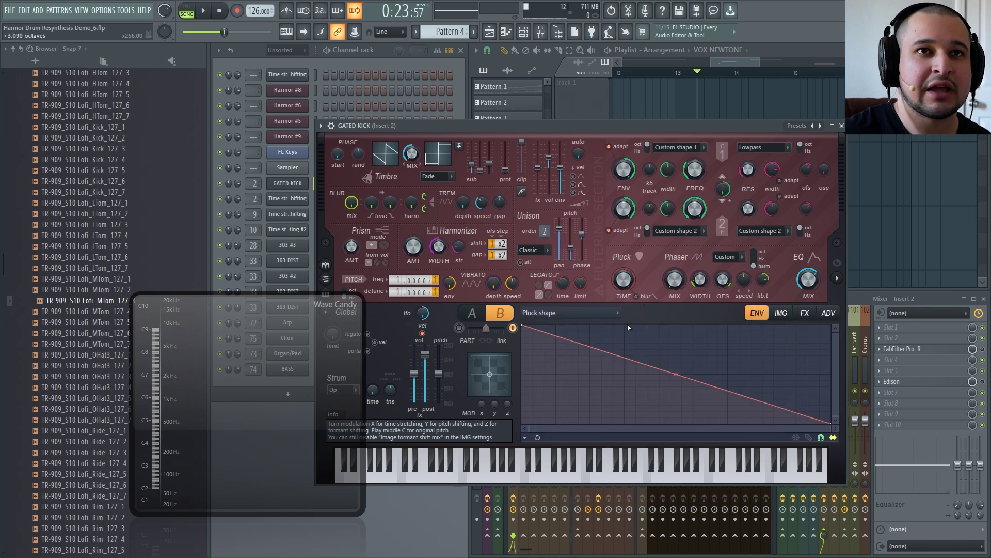
left_click(615, 313)
left_click(561, 224)
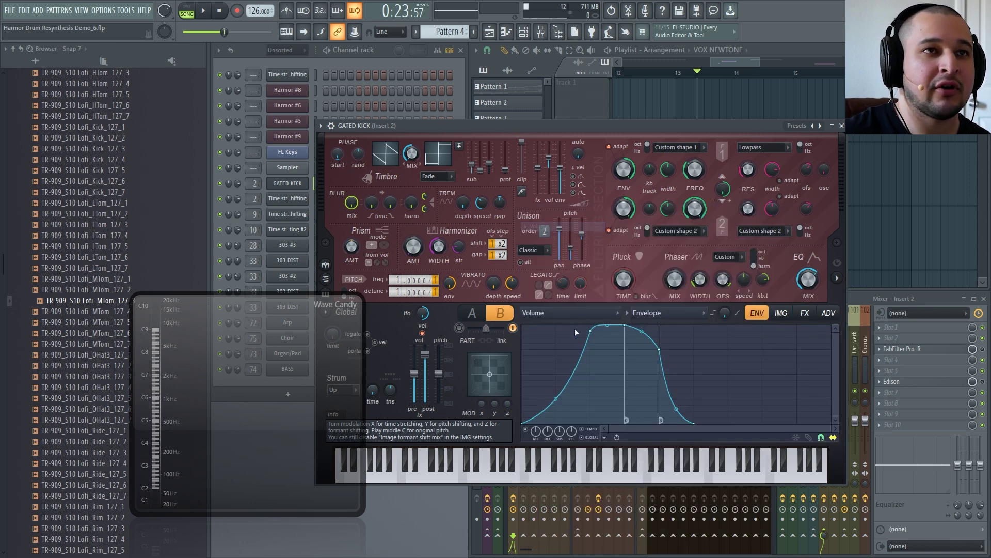
left_click(498, 457)
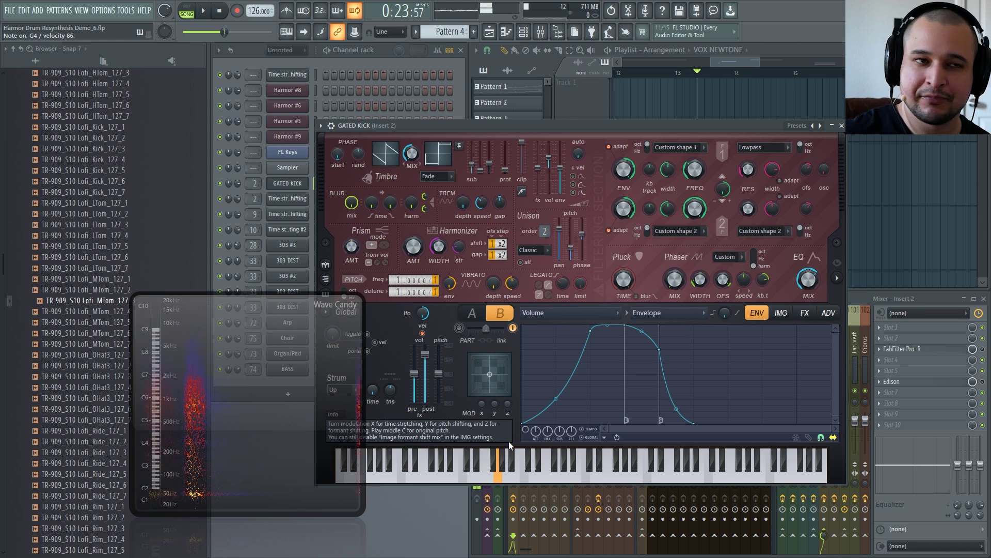
left_click(525, 429)
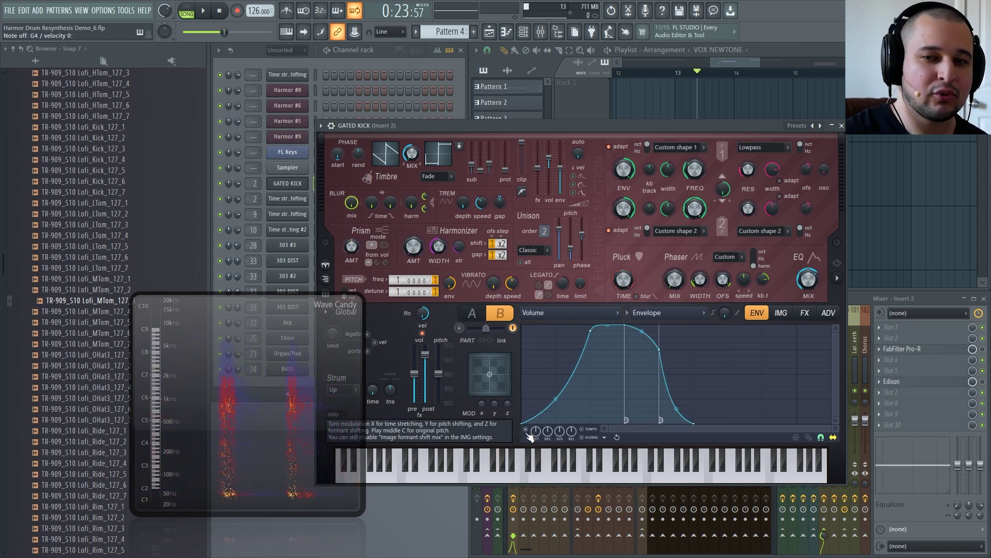
Show part B's Volume LFO, turn it off, and re-enable part A to hear both parts together
left_click(639, 312)
left_click(656, 336)
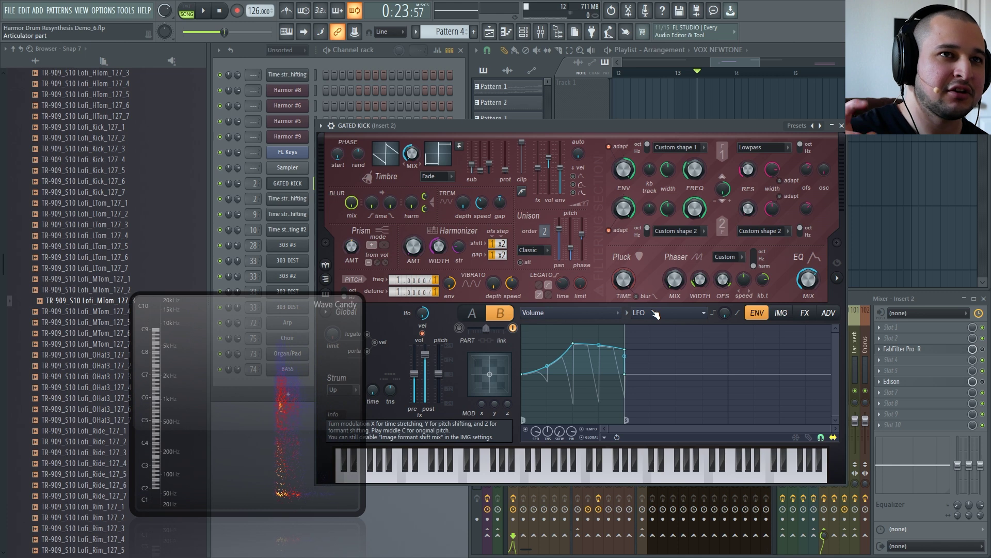
left_click(526, 430)
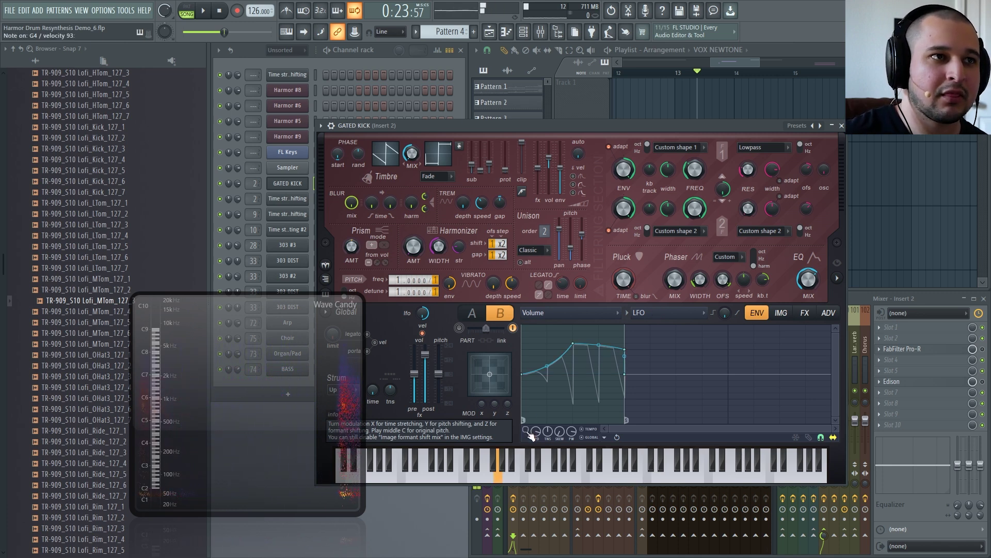
left_click(459, 327)
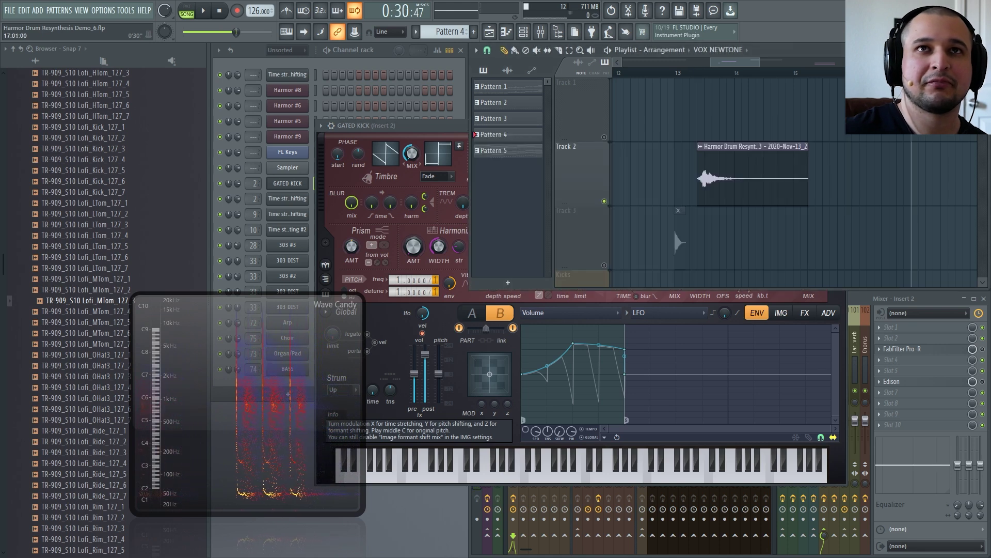
Solo Track 1 in the playlist, play the gated kick pattern, and bring the GATED KICK window in front of the playlist
right_click(605, 137)
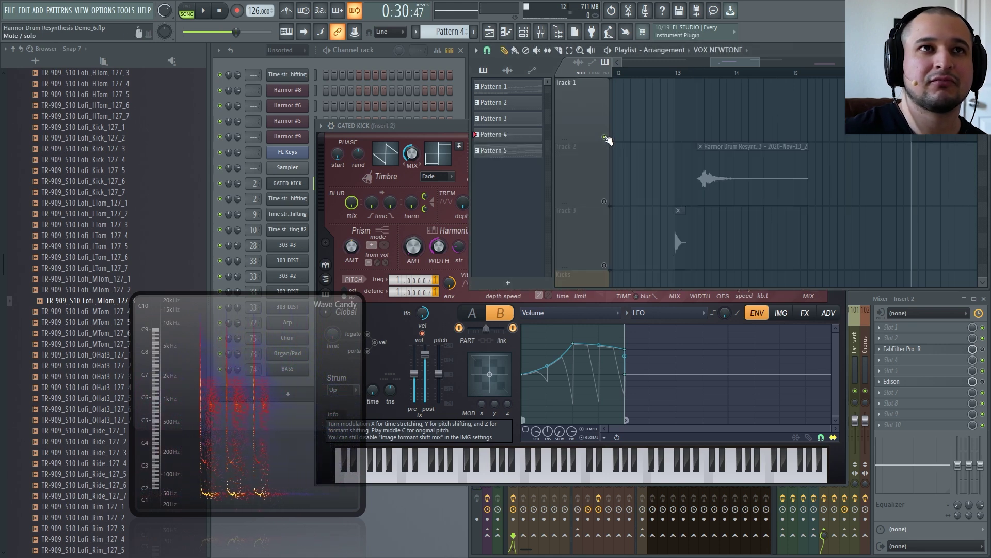
key("space")
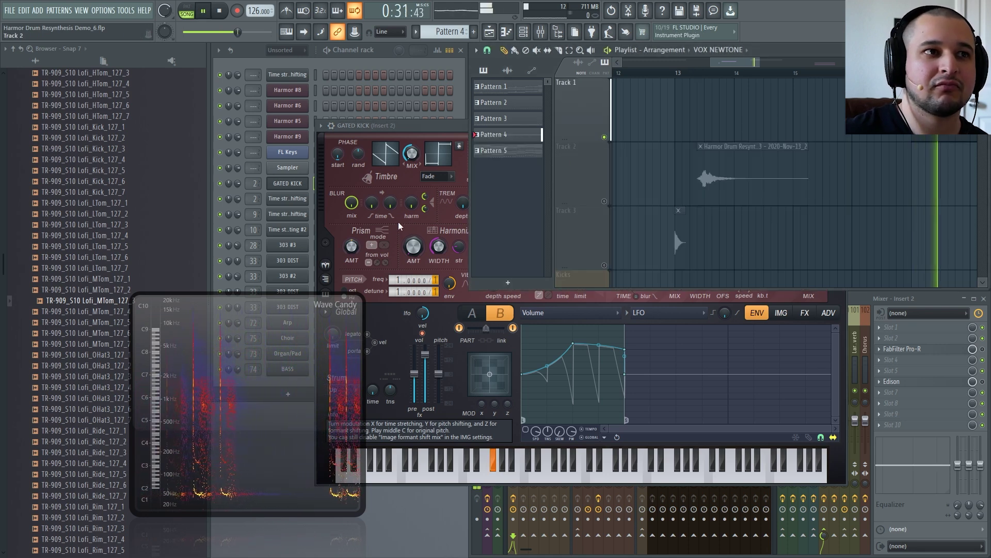
left_click(455, 127)
key("space")
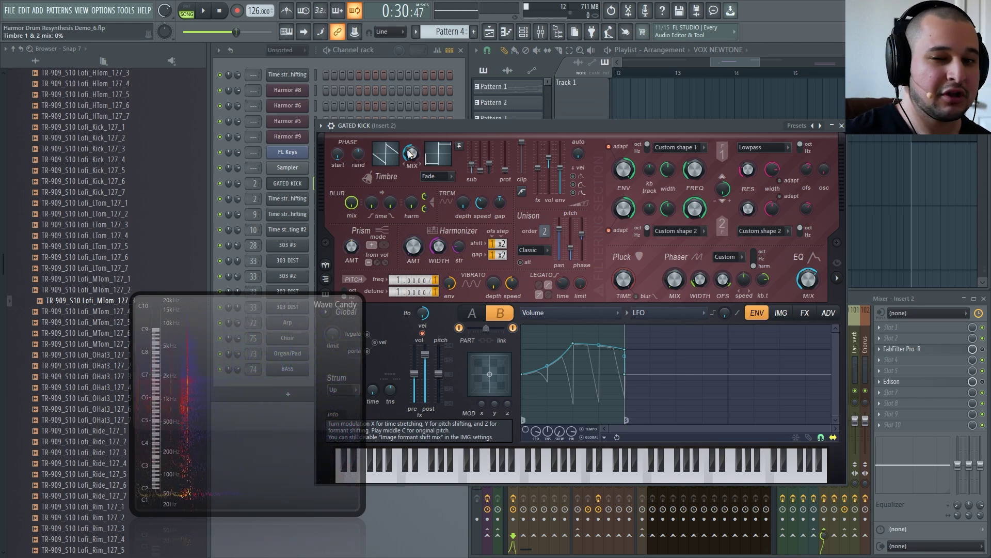
Examine part B's modulation sources and look through several articulation targets, including Filter 2 resonance offset and Filter 2 resonance width
left_click(686, 313)
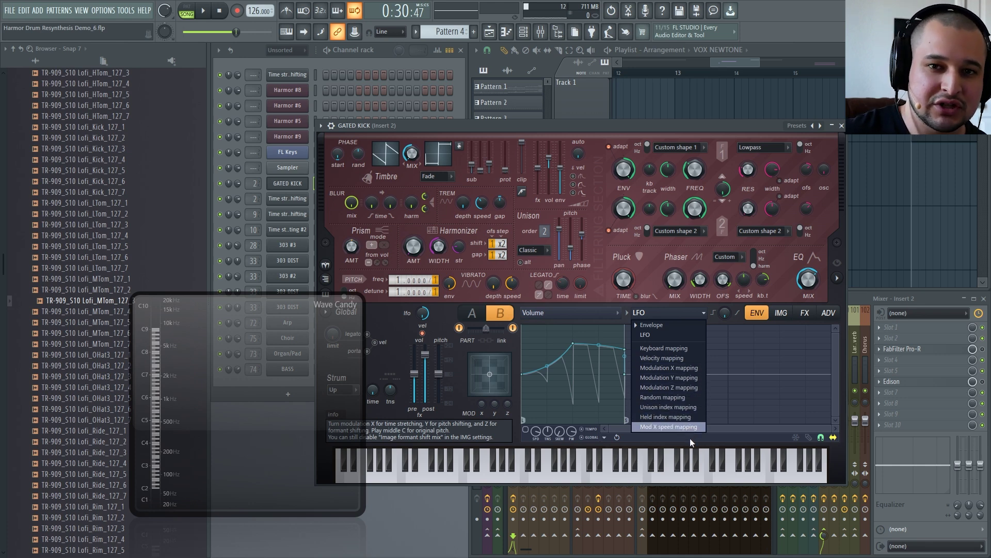
left_click(568, 312)
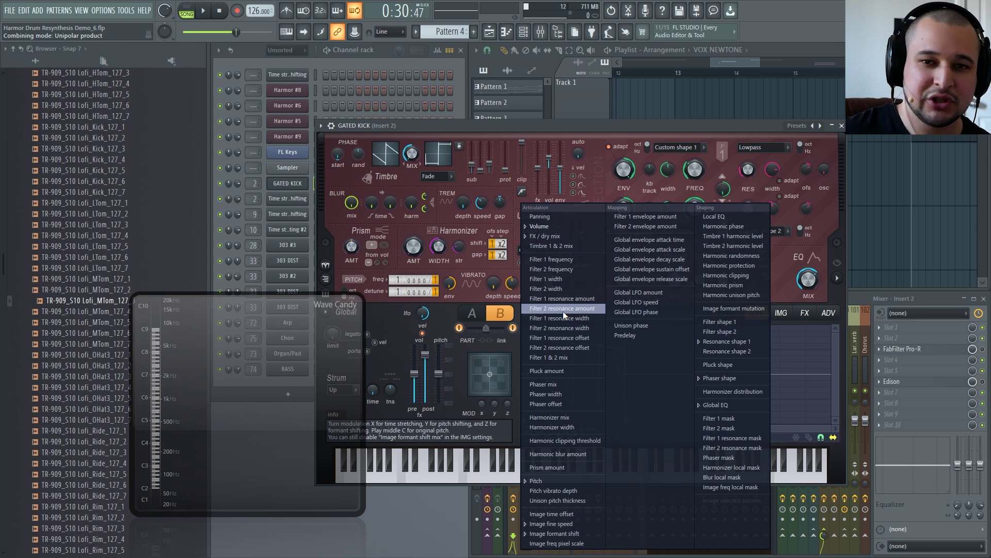
left_click(565, 228)
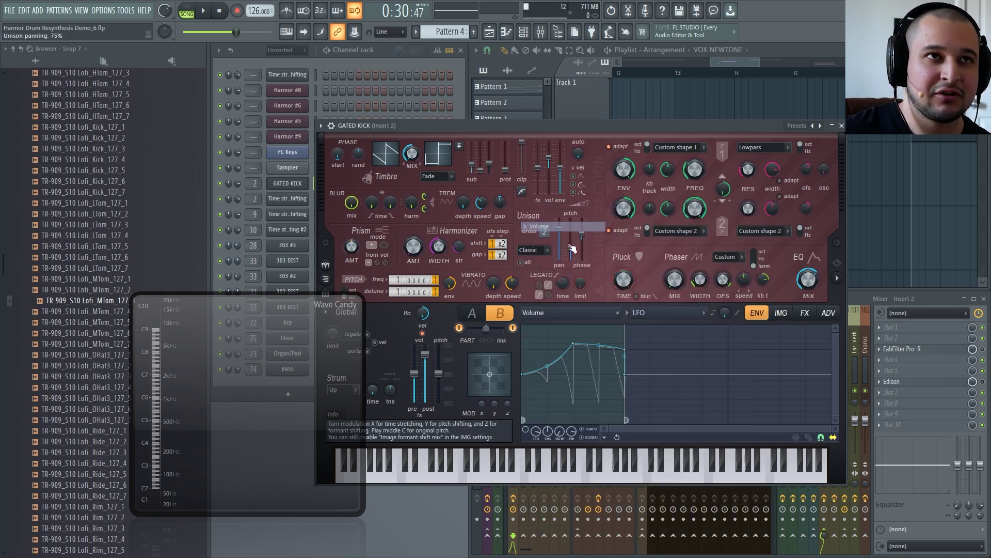
left_click(568, 312)
left_click(537, 214)
left_click(568, 312)
left_click(549, 289)
left_click(568, 312)
left_click(562, 376)
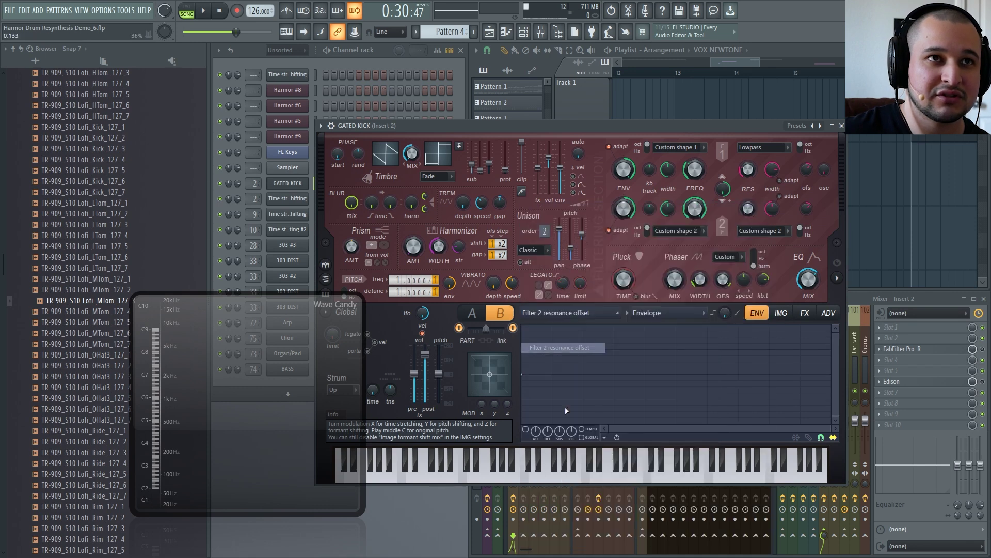
left_click(568, 312)
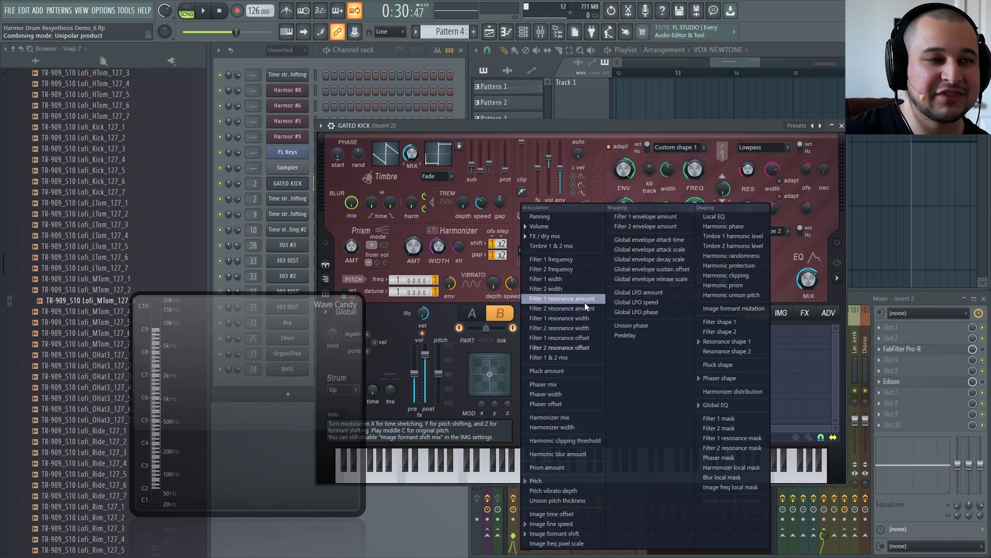
left_click(568, 327)
left_click(665, 313)
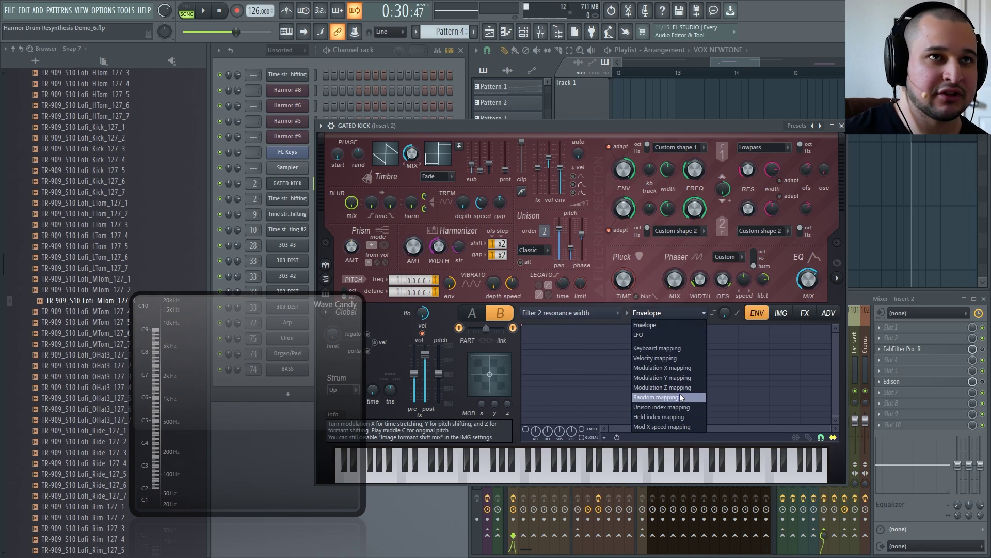
Return to part B's Volume LFO and lower its peak point to level off the second half of the curve
left_click(541, 312)
left_click(557, 227)
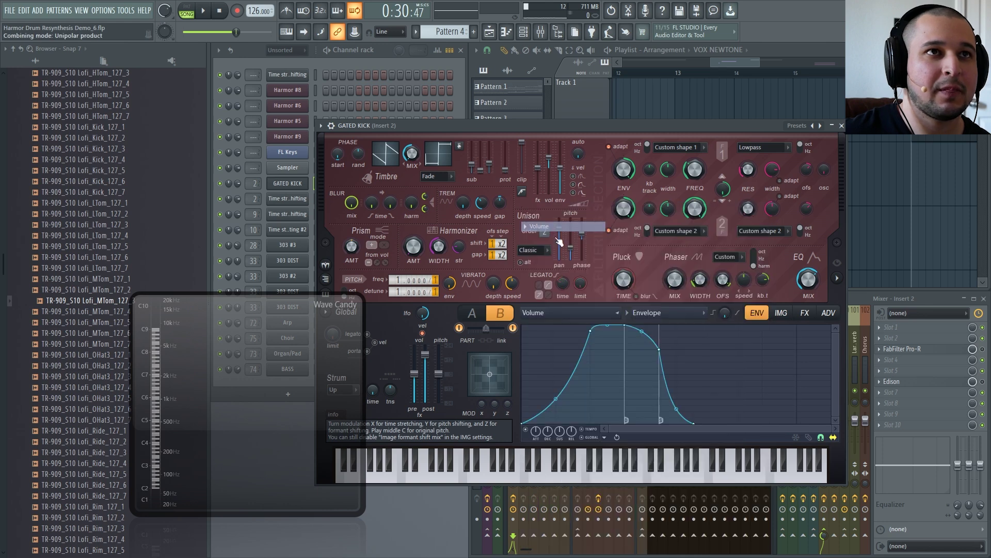
left_click(654, 313)
left_click(661, 334)
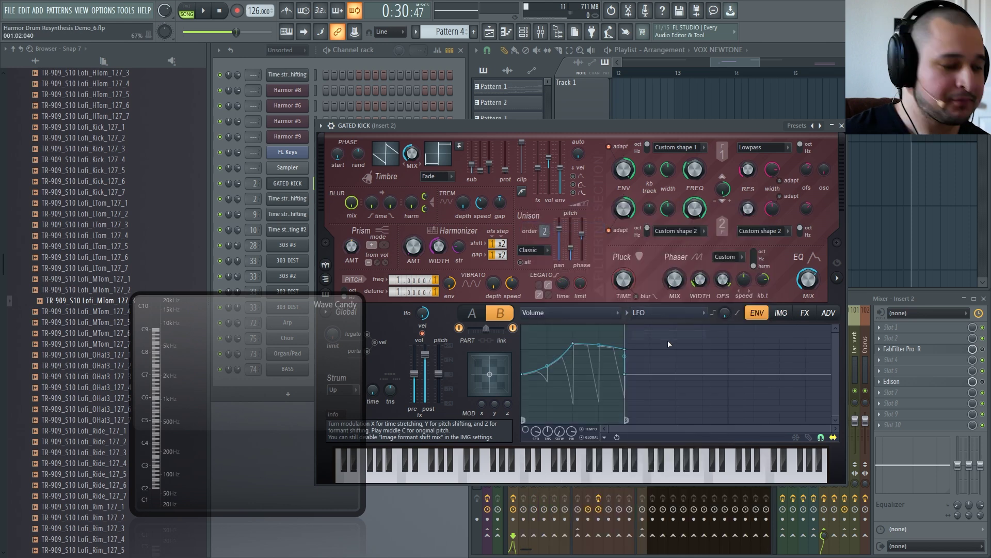
mouse_move(578, 344)
left_mouse_down()
mouse_move(578, 366)
mouse_move(580, 351)
left_mouse_up()
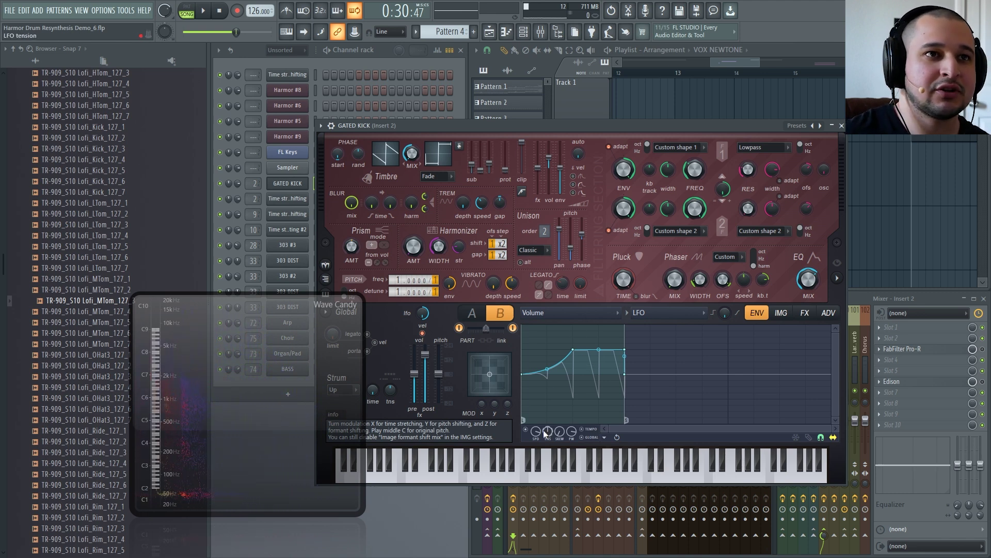
Try slower LFO speeds on part B's Volume, play the kick to compare the gating, and restore the faster speed
mouse_move(536, 432)
left_mouse_down()
mouse_move(536, 450)
mouse_move(536, 441)
left_mouse_up()
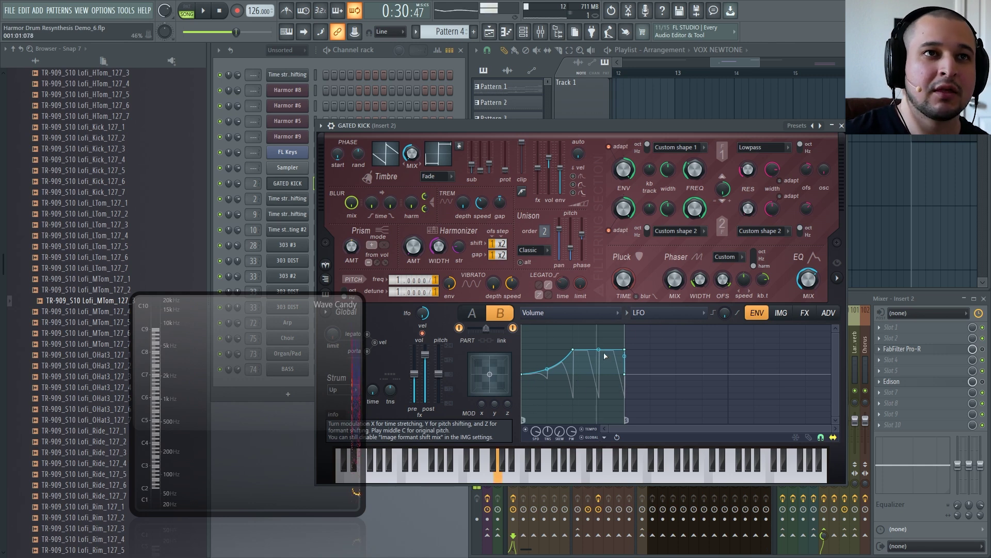
left_click_drag(536, 431, 535, 431)
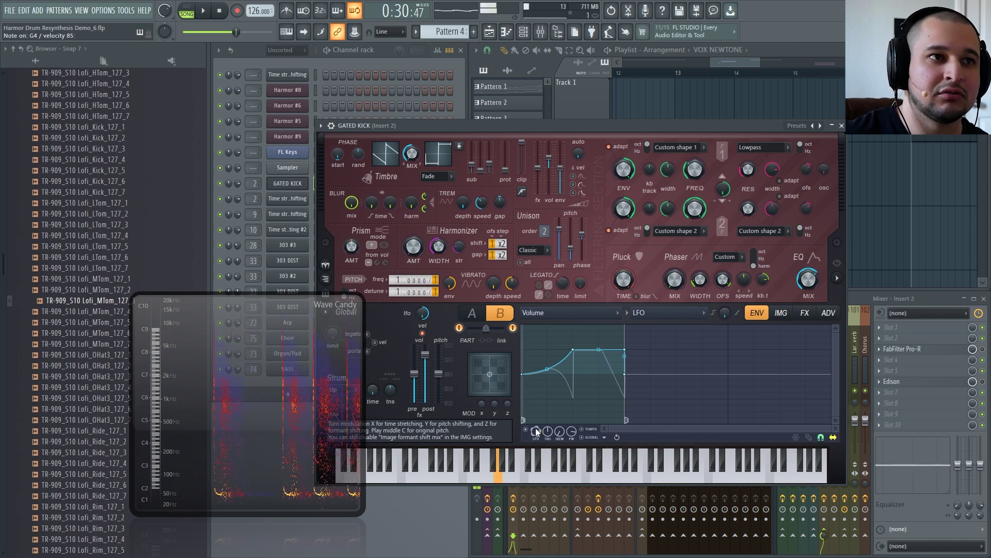
left_click_drag(534, 431, 534, 426)
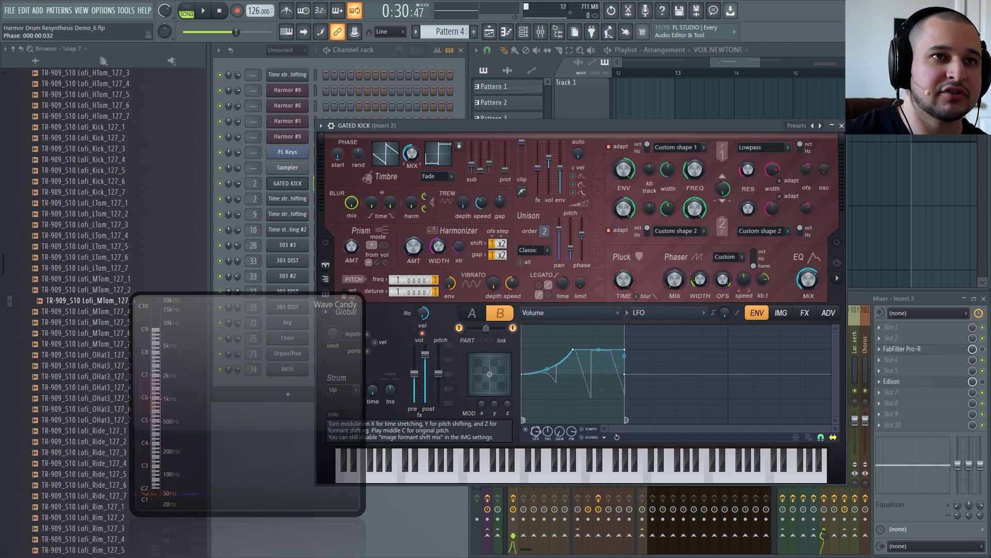
key("space")
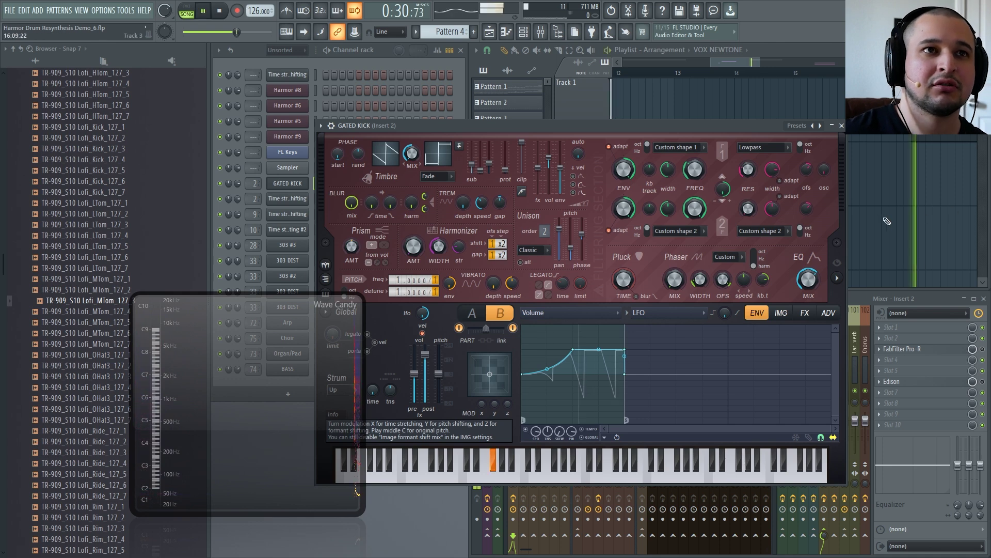
key("space")
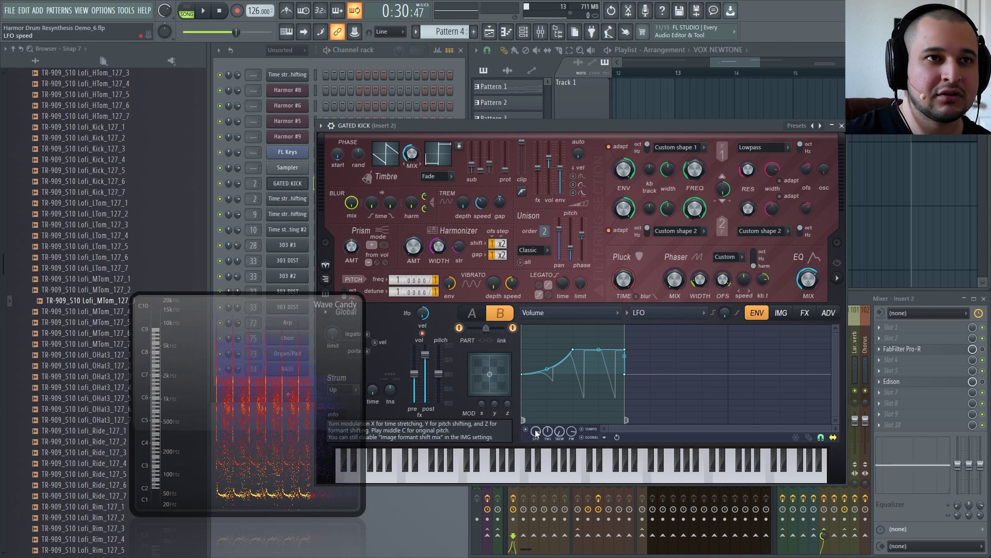
left_click_drag(536, 432, 536, 426)
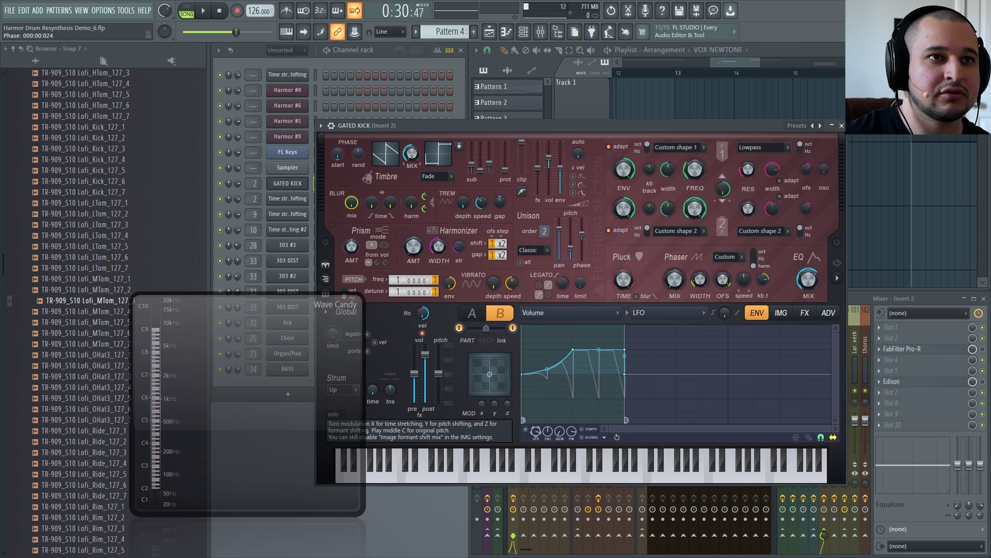
key("space")
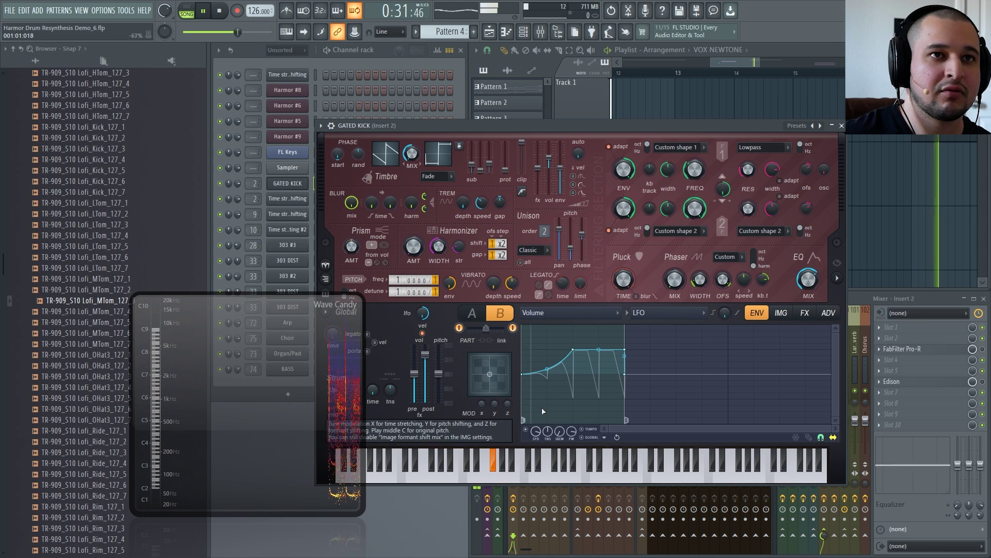
key("space")
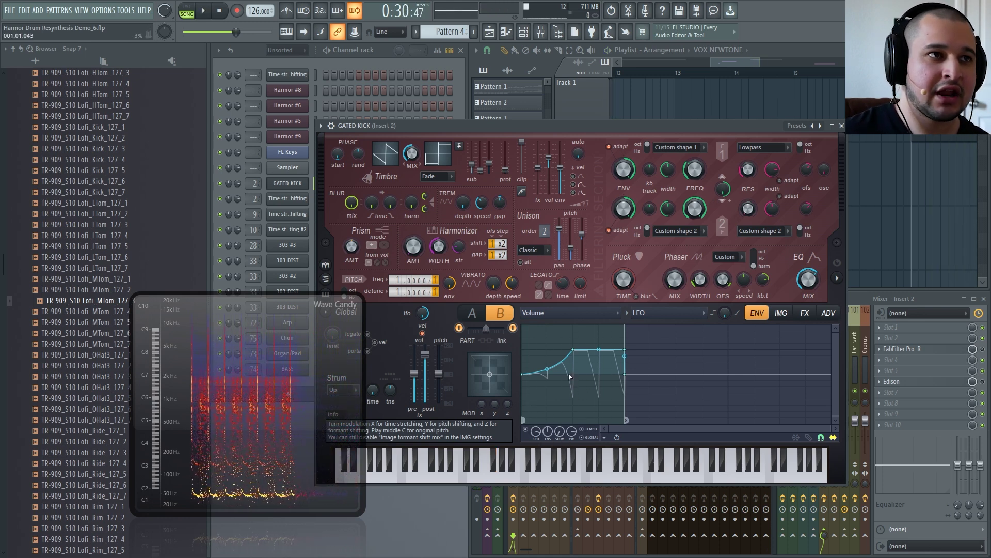
Try different LFO skew settings on part B's Volume, playing the kick after each change
left_click_drag(559, 432, 559, 423)
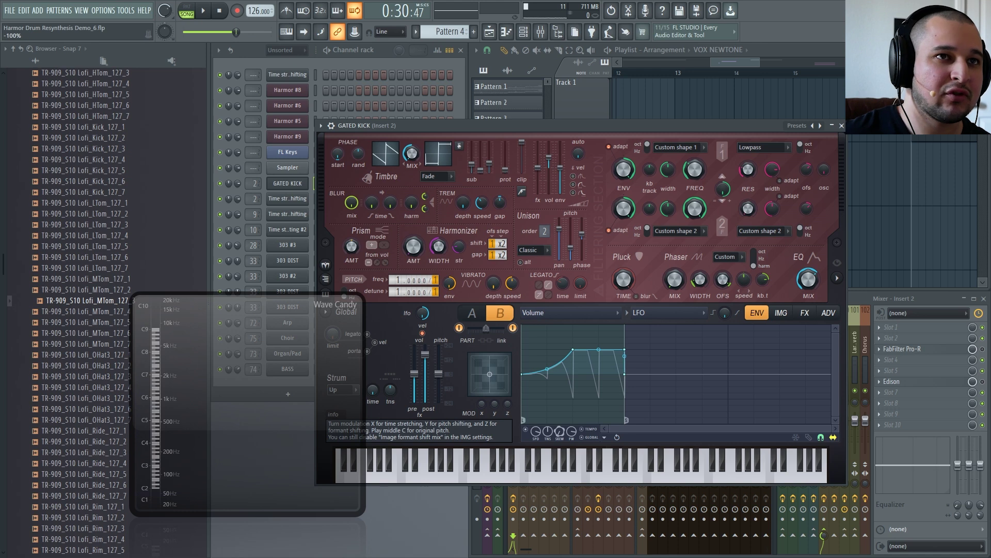
key("space")
left_click_drag(556, 442, 559, 462)
key("space")
key("space")
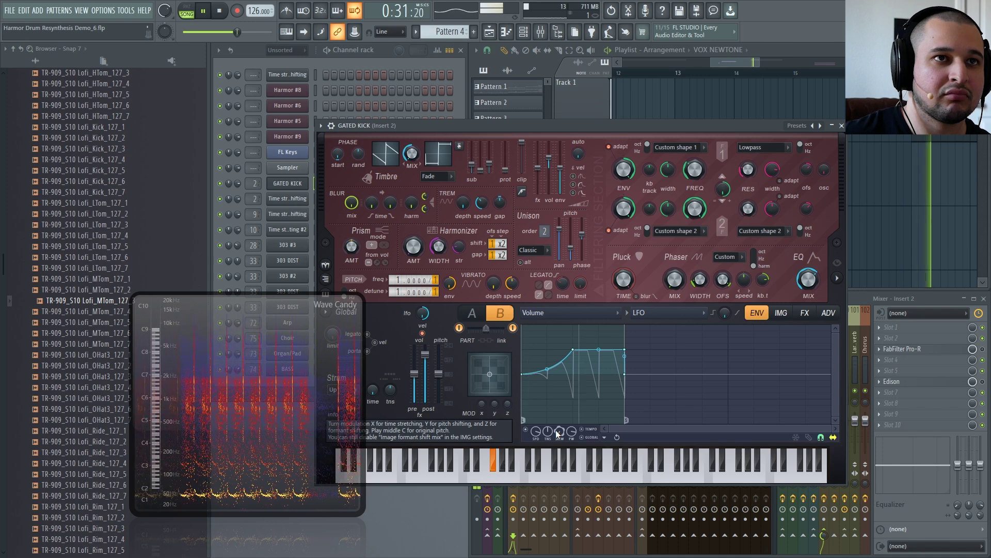
key("space")
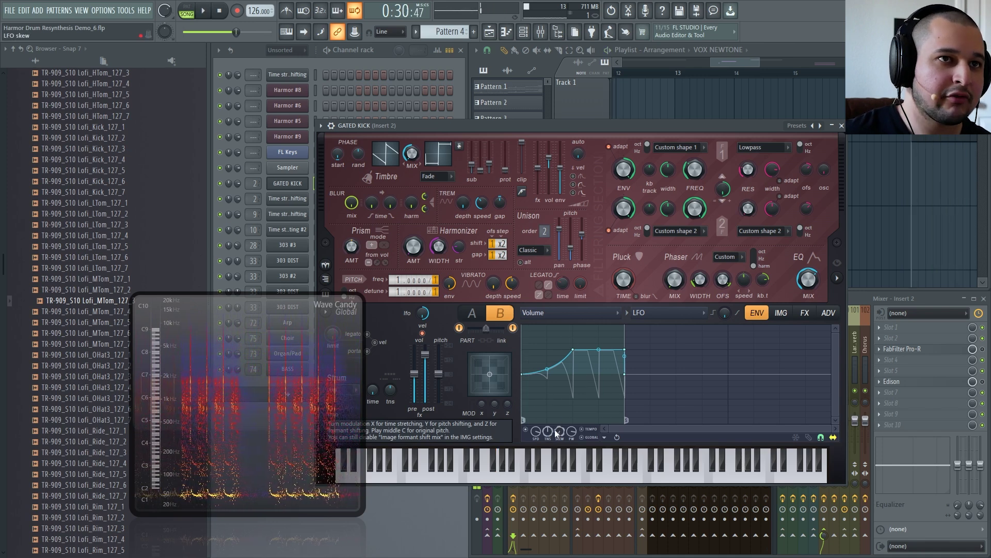
left_click_drag(564, 438, 564, 407)
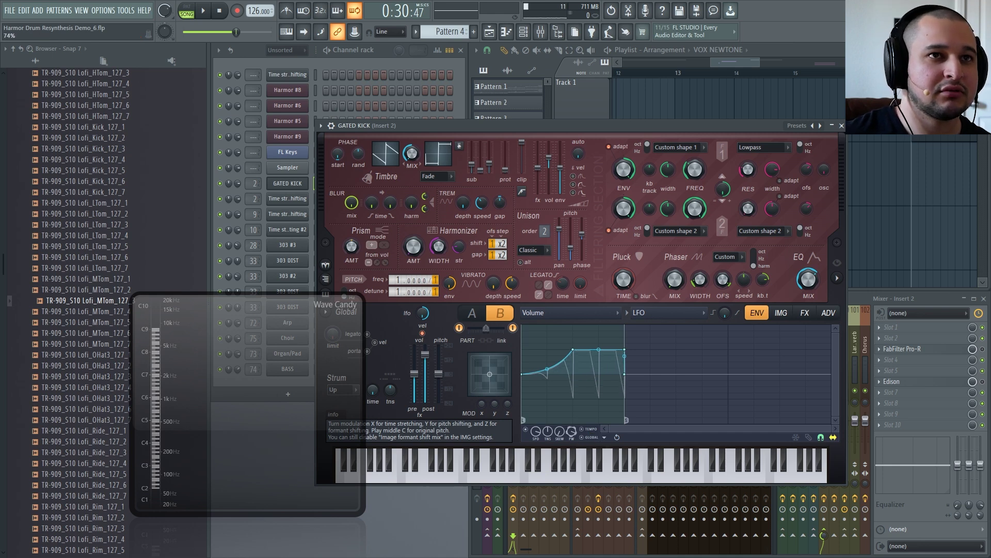
key("space")
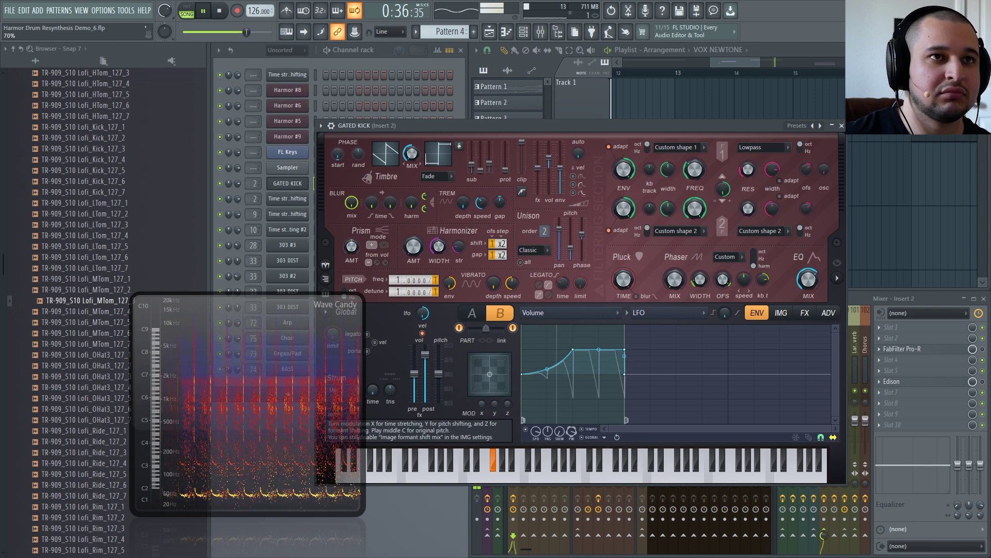
key("space")
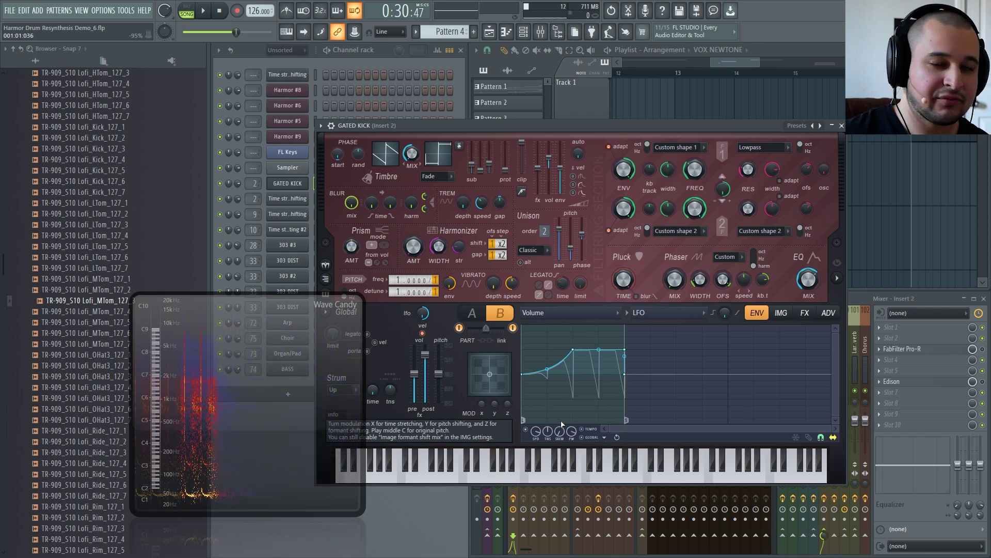
Try extending the Volume LFO curve with two extra points beyond its loop end, and remove them again
right_click(727, 390)
right_click(805, 332)
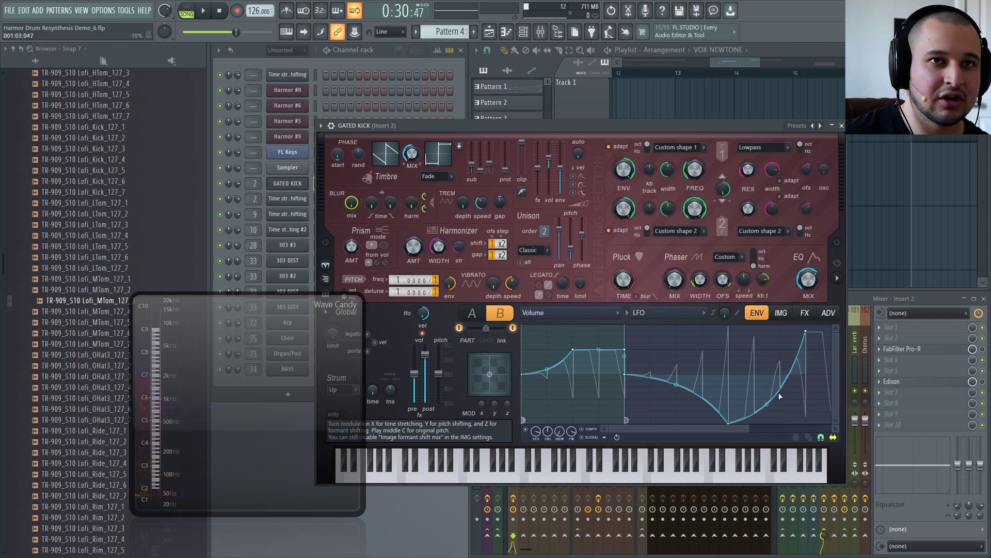
mouse_move(748, 428)
left_mouse_down()
mouse_move(783, 427)
mouse_move(642, 360)
mouse_move(566, 390)
left_mouse_up()
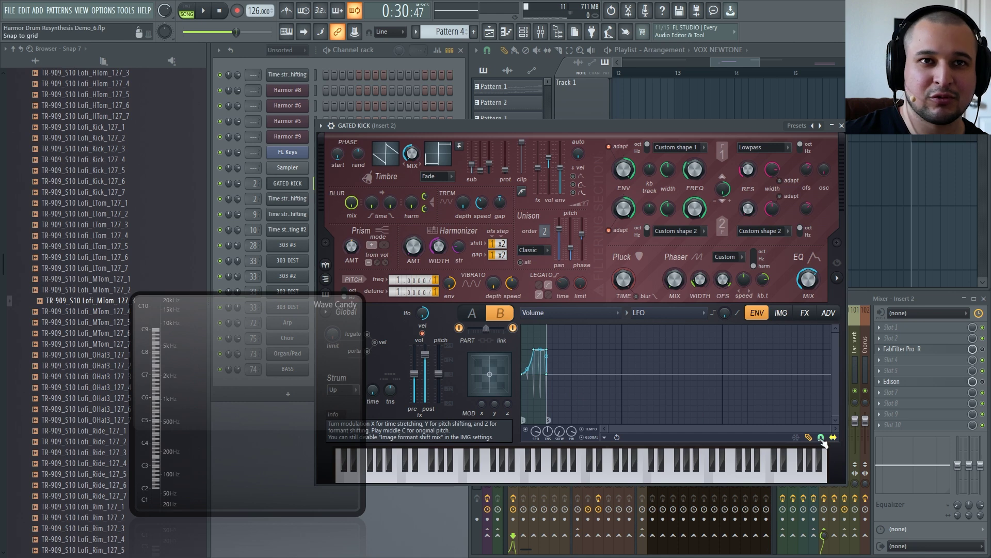
Play the gated kick again to hear the current Volume LFO curve
left_click_drag(831, 425, 727, 428)
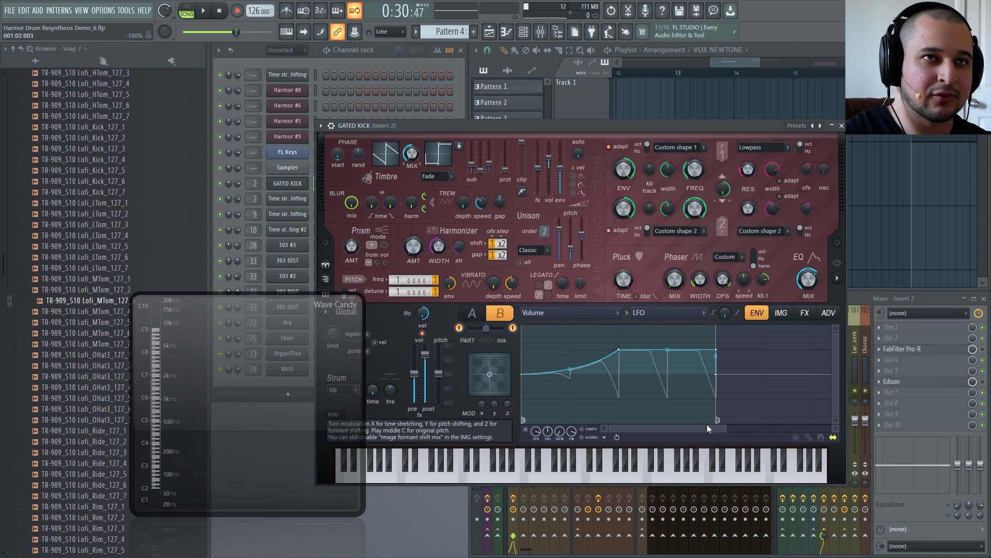
key("space")
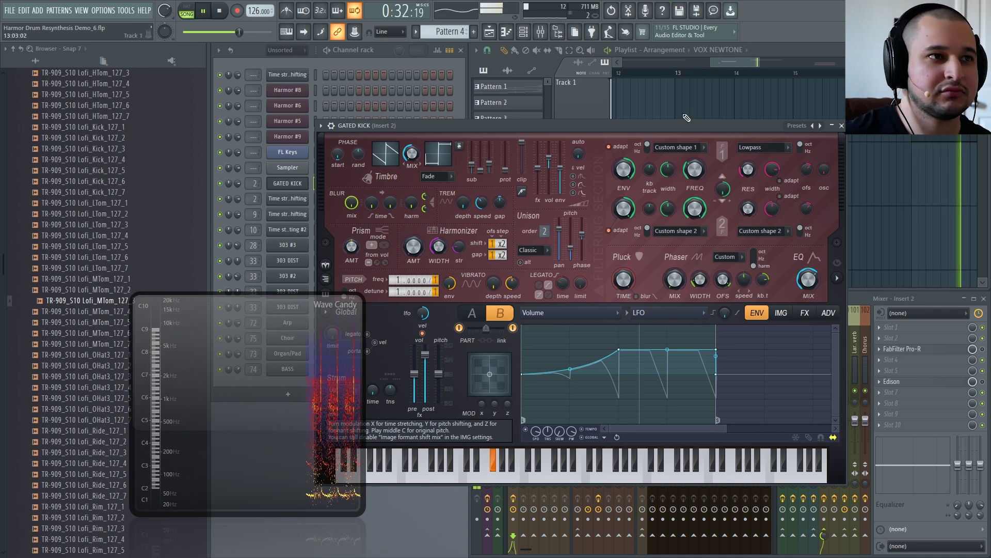
key("space")
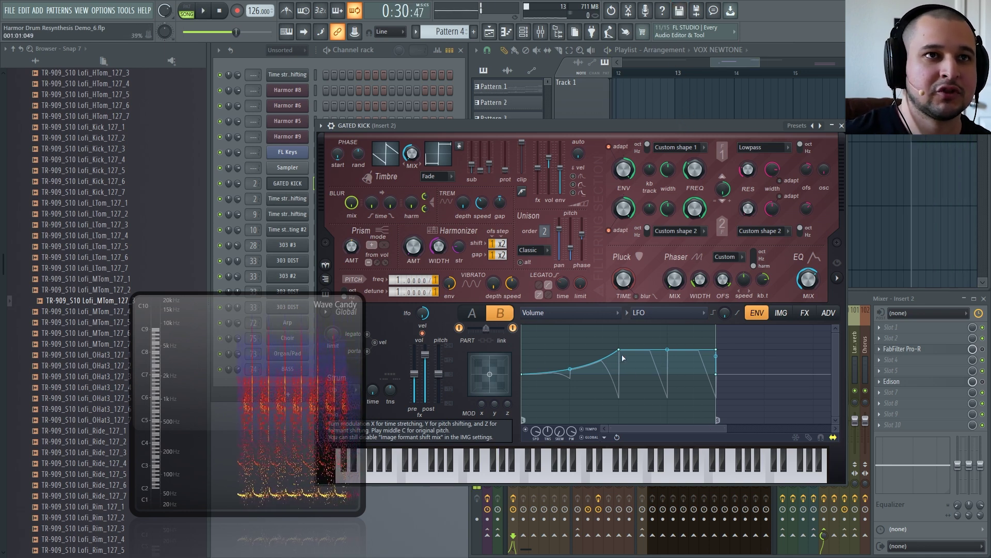
Move the Volume LFO's peak point up and down to compare the gating by ear, and leave it near the top
left_click_drag(620, 350, 622, 339)
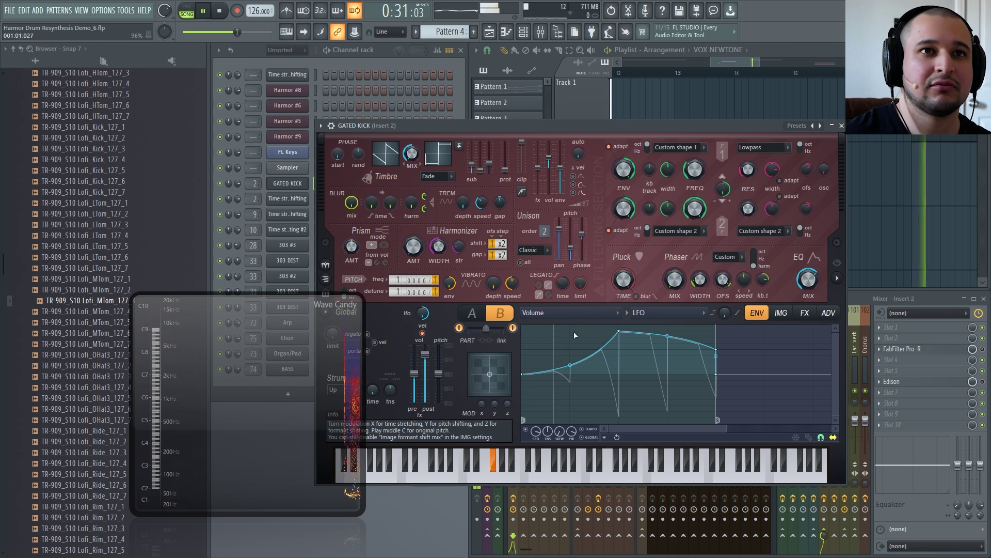
left_click_drag(619, 331, 621, 363)
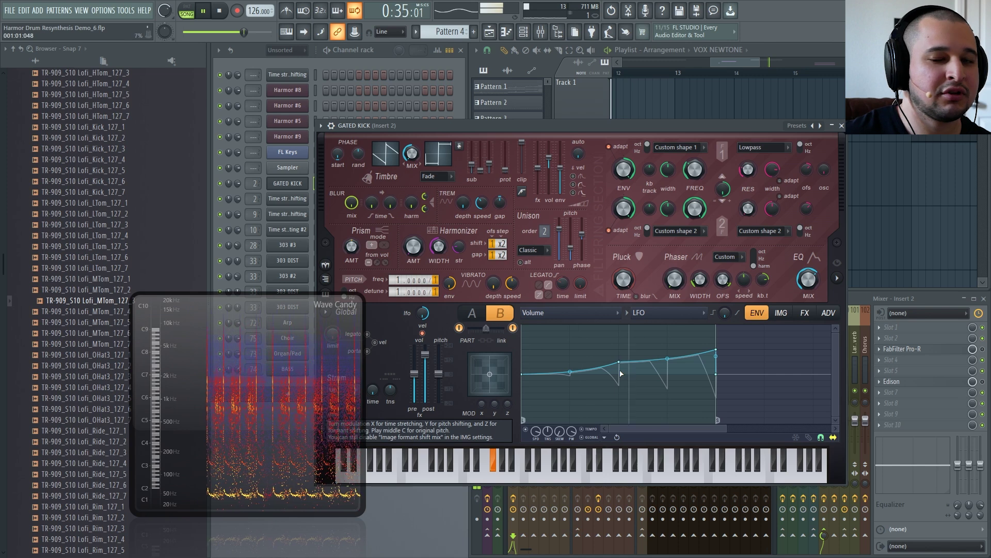
key("space")
left_click_drag(624, 363, 622, 331)
key("space")
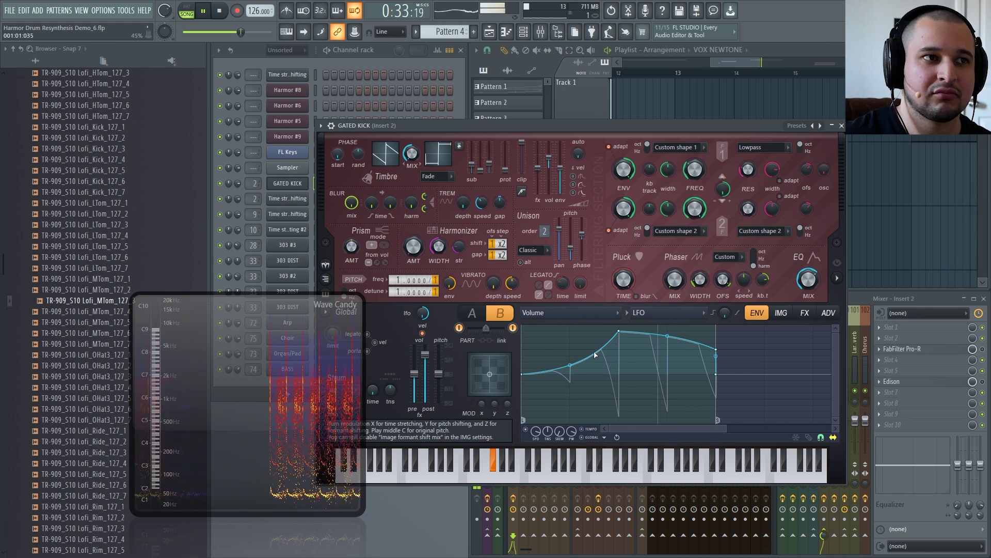
key("space")
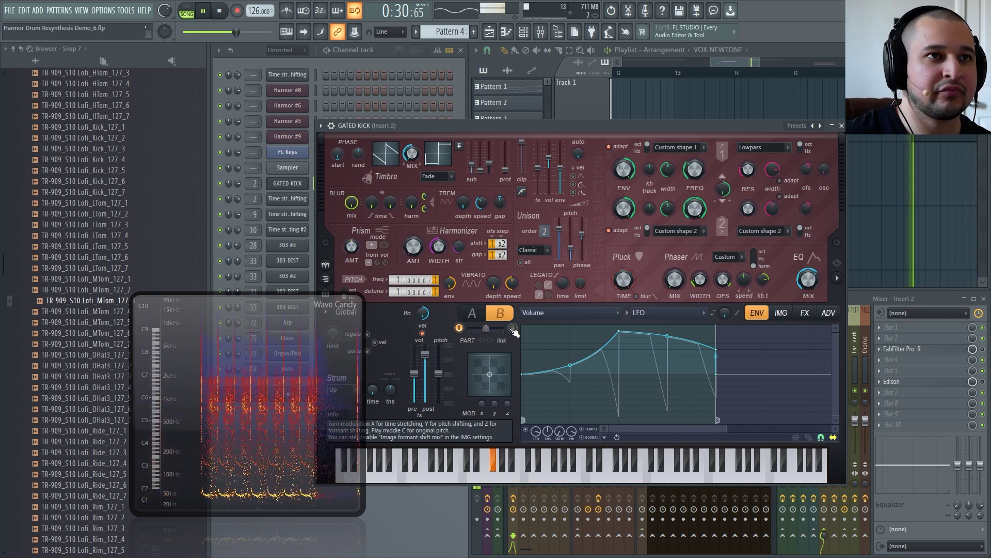
Switch to part A and view the Envelope of its Volume target
left_click(471, 313)
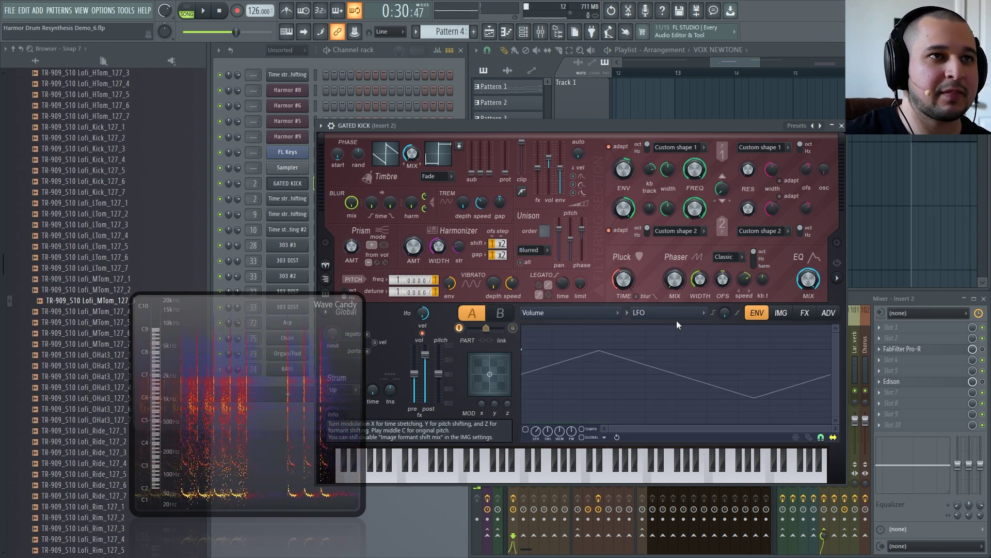
left_click(555, 311)
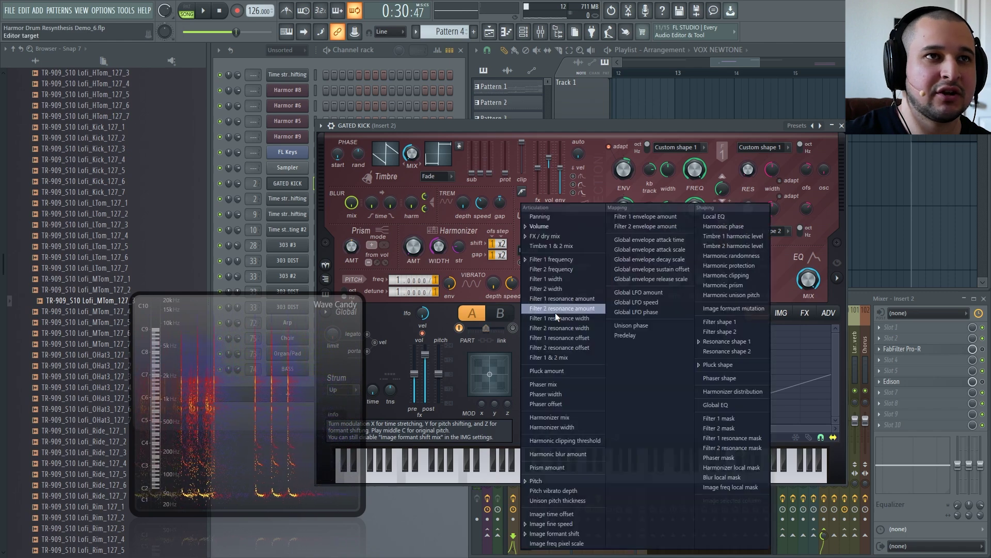
left_click(565, 226)
left_click(654, 317)
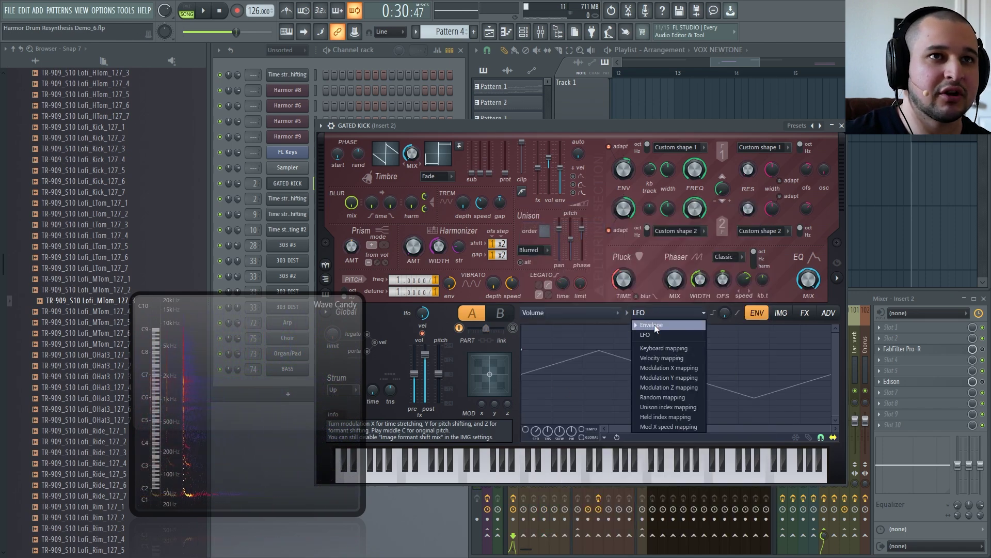
left_click(652, 324)
mouse_move(601, 424)
left_mouse_down()
mouse_move(686, 427)
mouse_move(606, 419)
left_mouse_up()
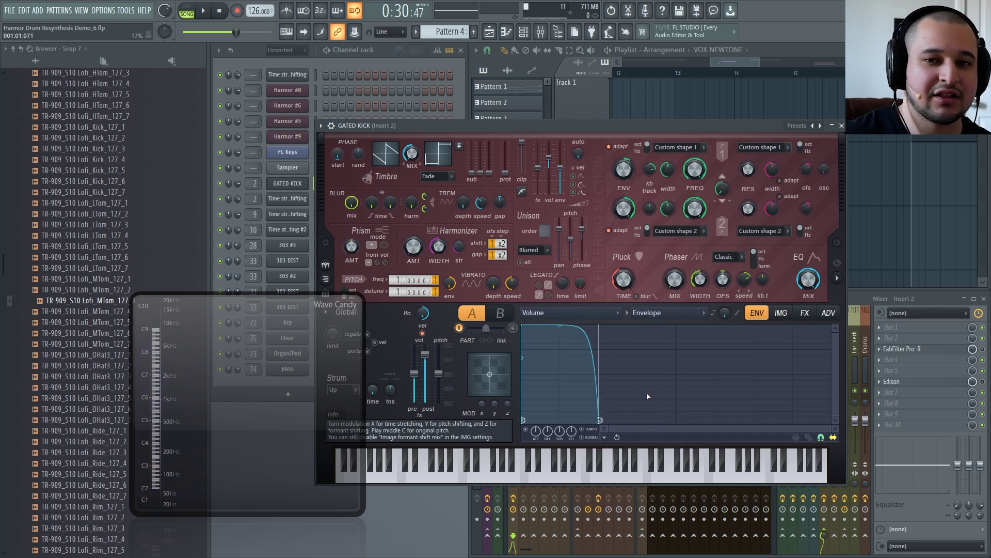
View part B's Volume Envelope while playing the kick, and return the editor to its LFO
left_click(499, 318)
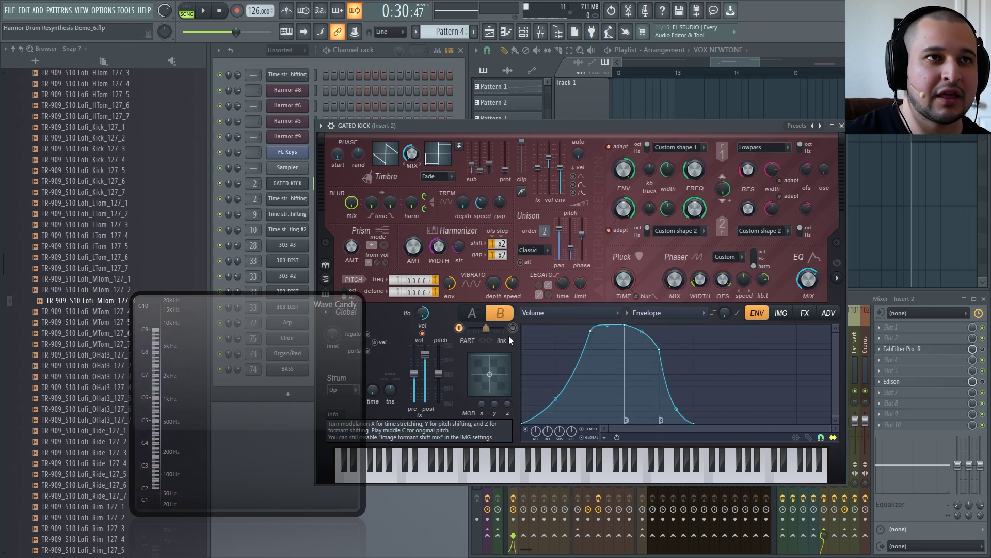
key("space")
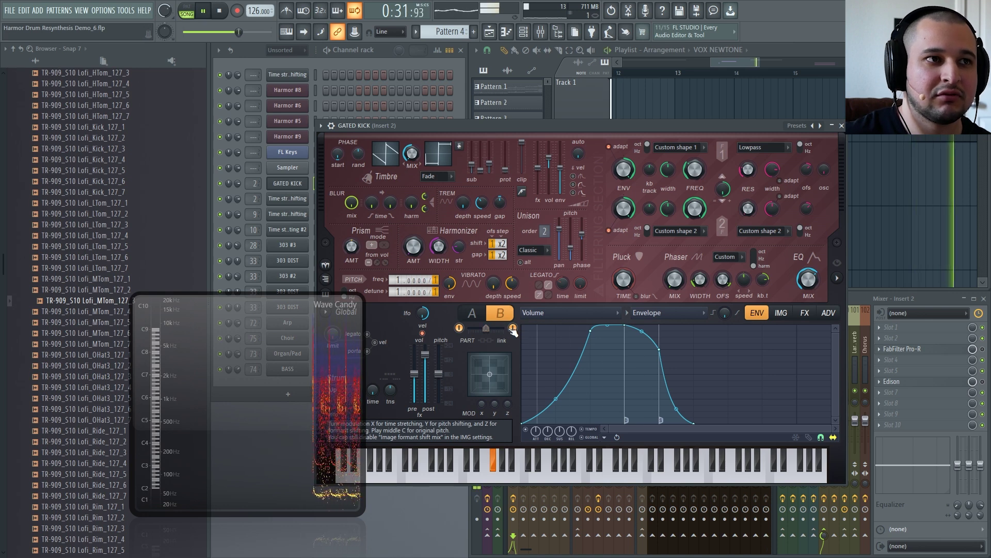
key("space")
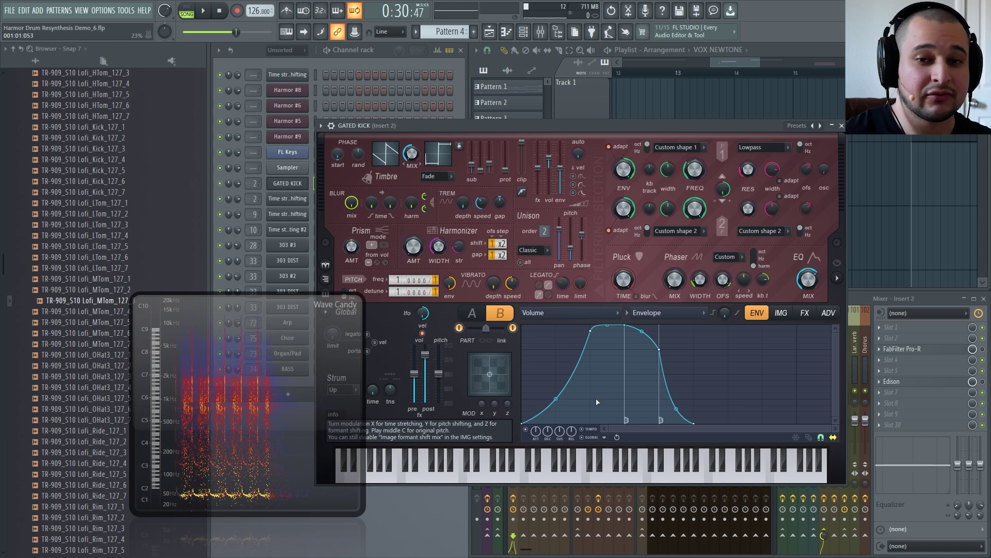
left_click(665, 312)
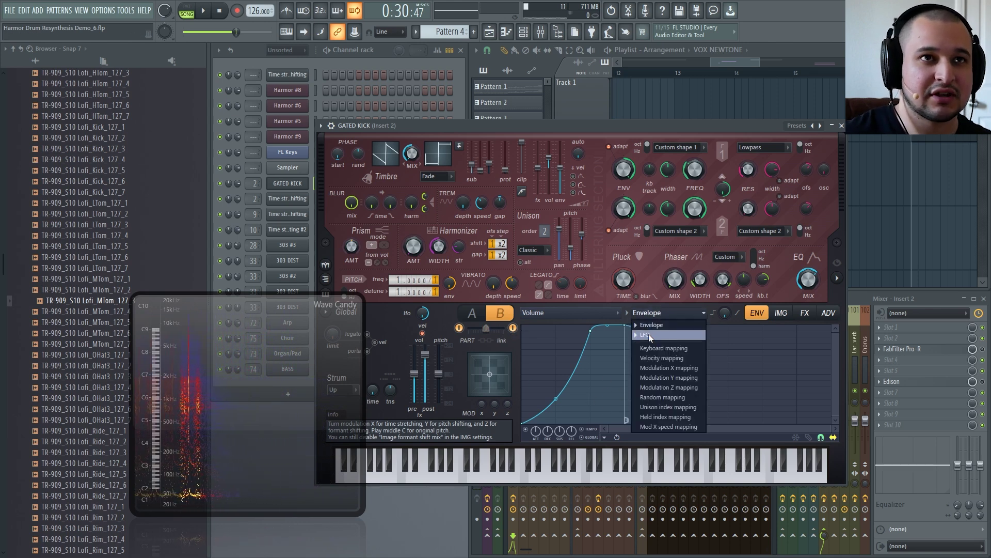
left_click(648, 334)
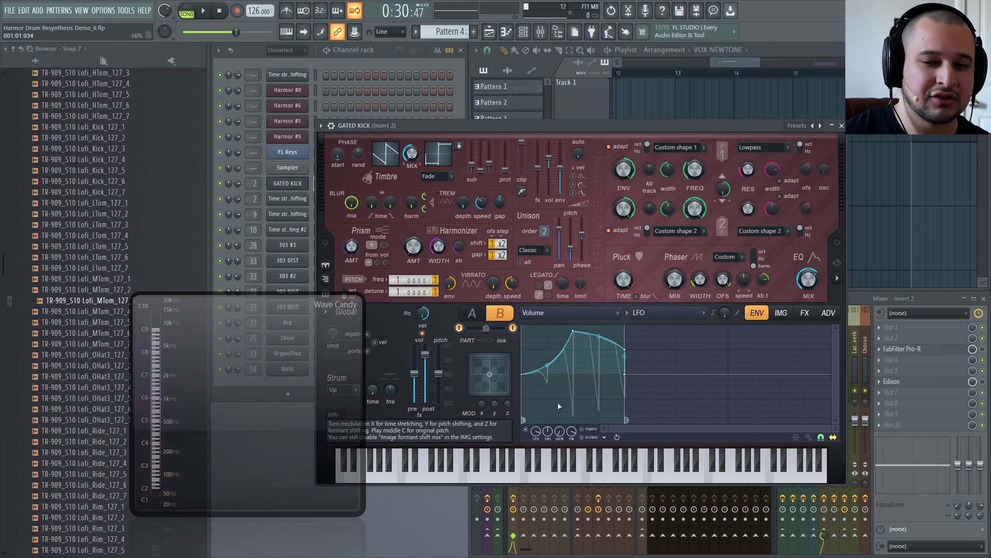
Close the gated kick's synth window and release the solo on Track 1 so all playlist tracks are active
left_click(841, 126)
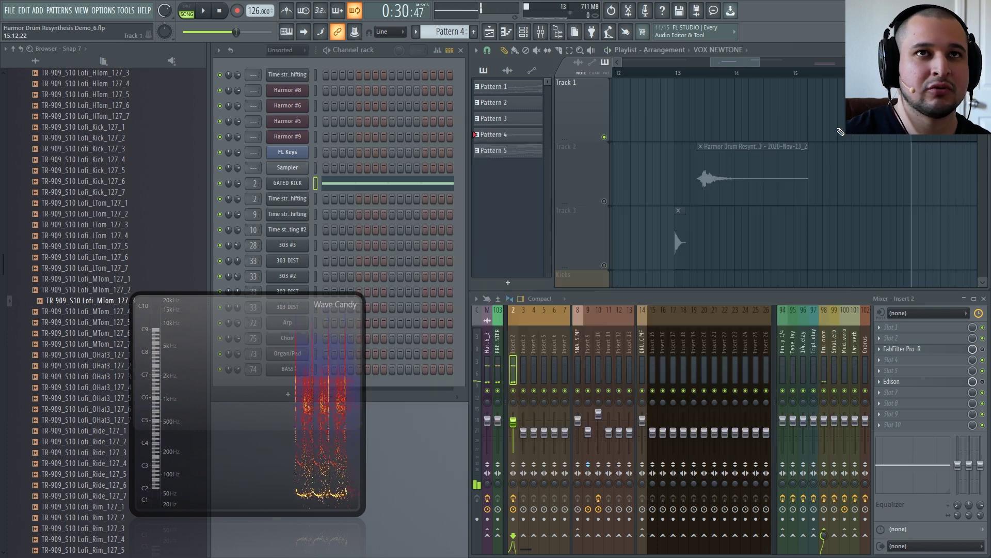
right_click(604, 122)
right_click(605, 121)
right_click(604, 121)
Play Pattern 5 from the start of the playlist while looking through the mixer inserts
scroll(593, 356, "up", 2)
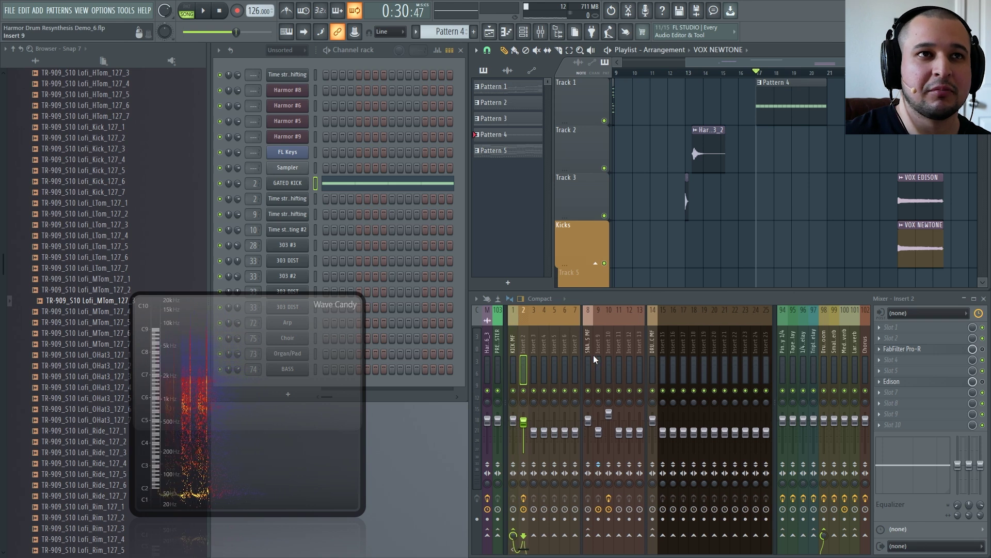
scroll(593, 351, "down", 3)
scroll(639, 98, "down", 2)
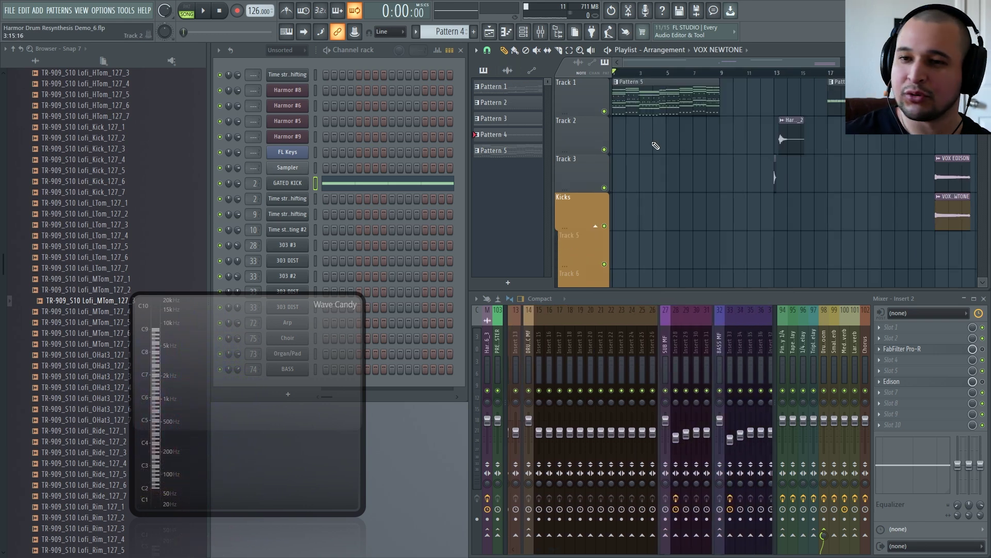
key("space")
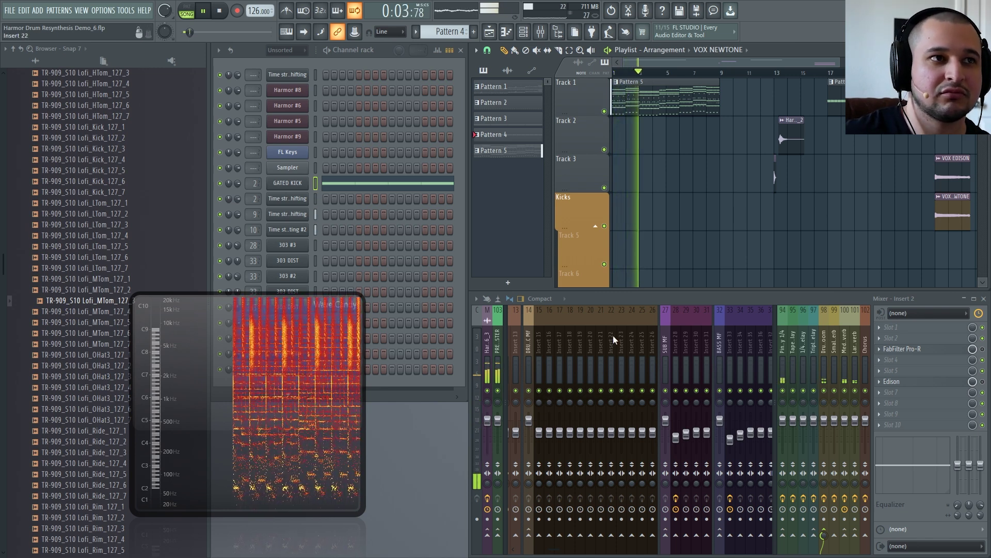
scroll(622, 334, "down", 4)
scroll(622, 333, "down", 1)
key("space")
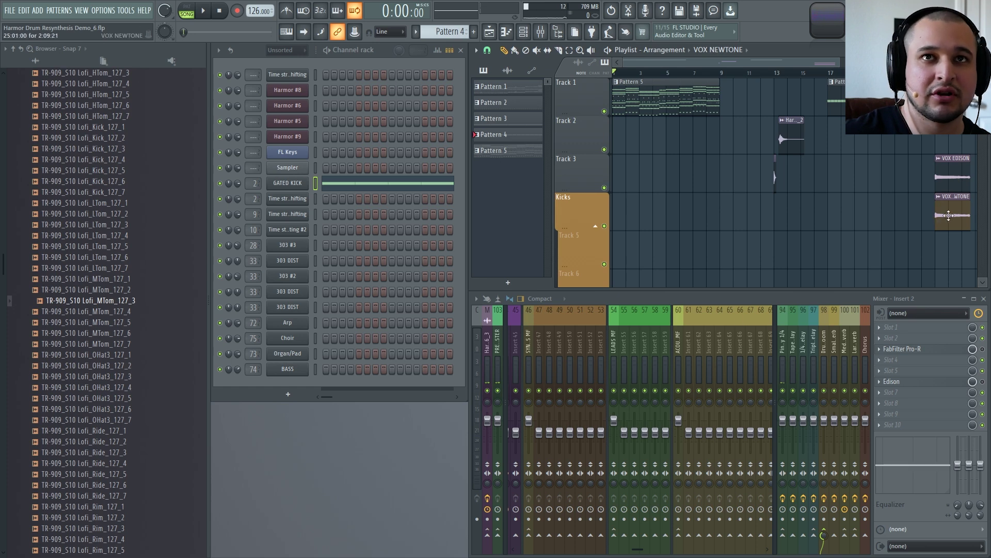
Open Newtone from the master track, audition its recording, and maximize the editor with the browser hidden
left_click(487, 347)
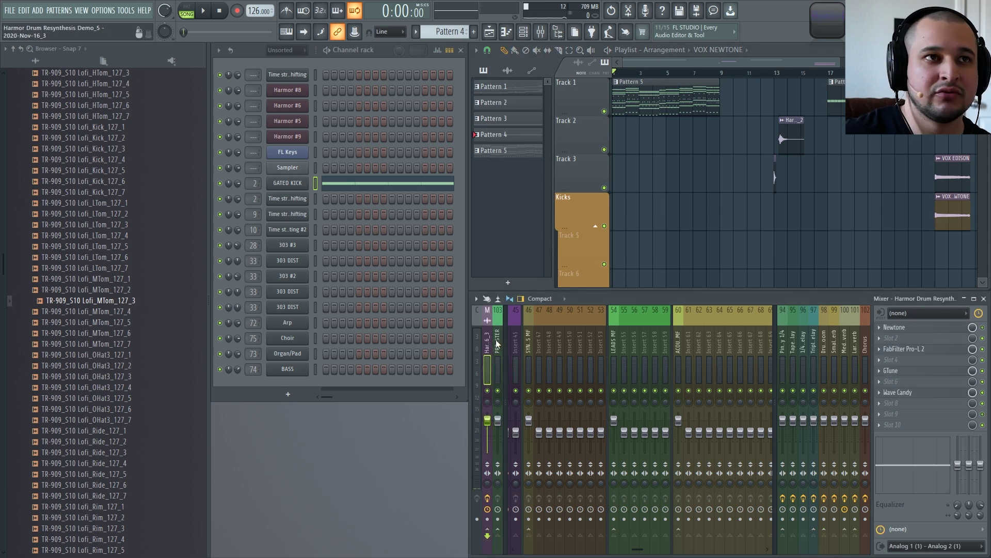
left_click(917, 328)
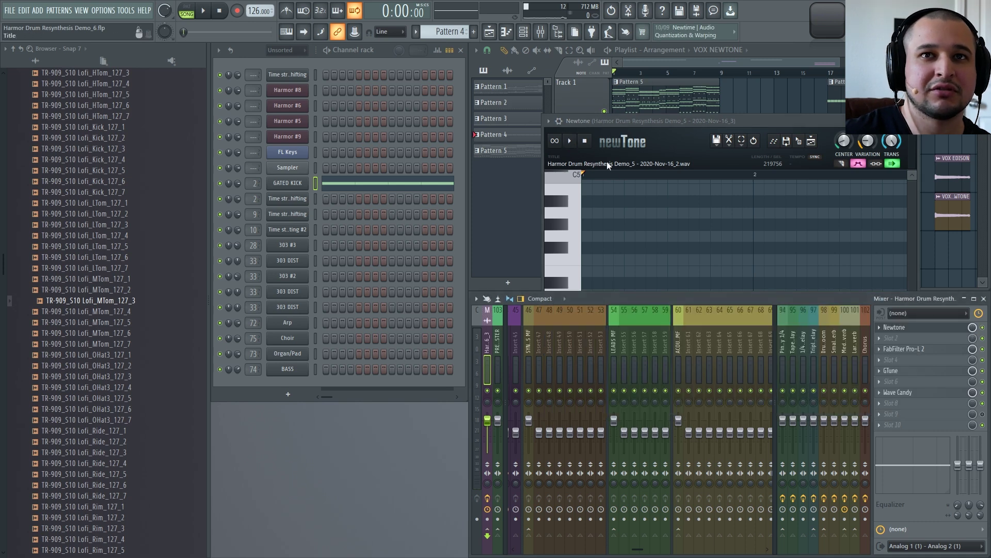
left_click(570, 140)
left_click(558, 32)
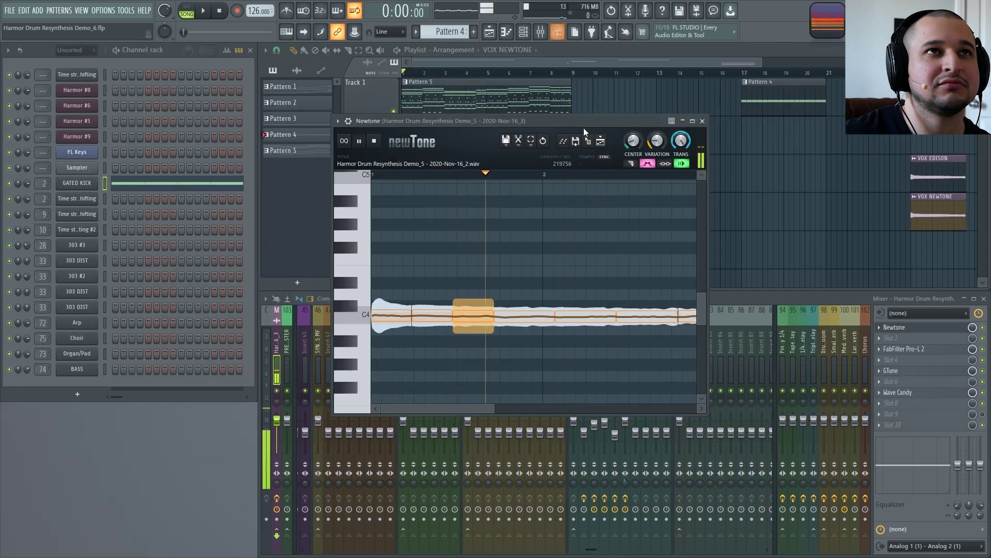
left_click(693, 122)
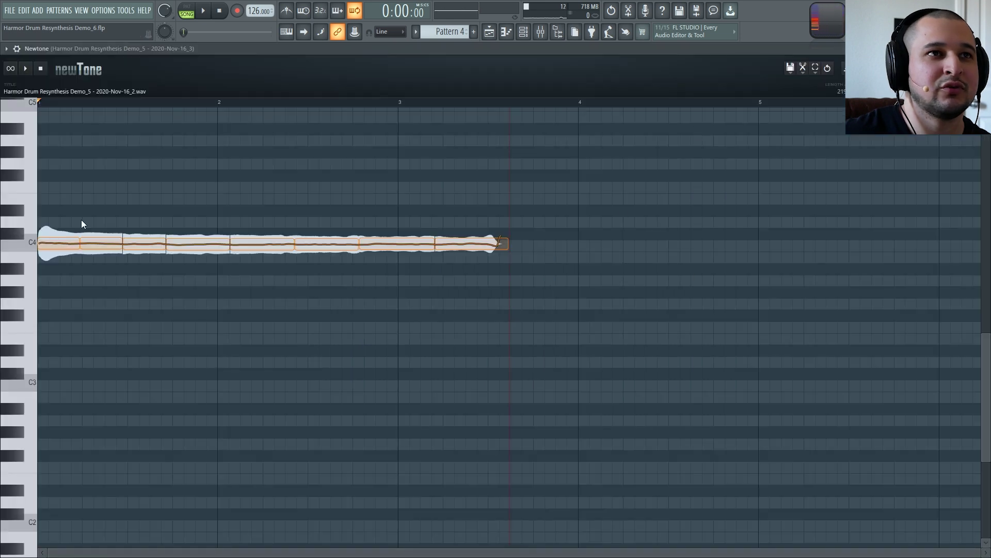
Exaggerate the recording's pitch Variation to about 152%, play it, and place the Wave Candy display over the editor
scroll(551, 383, "up", 1)
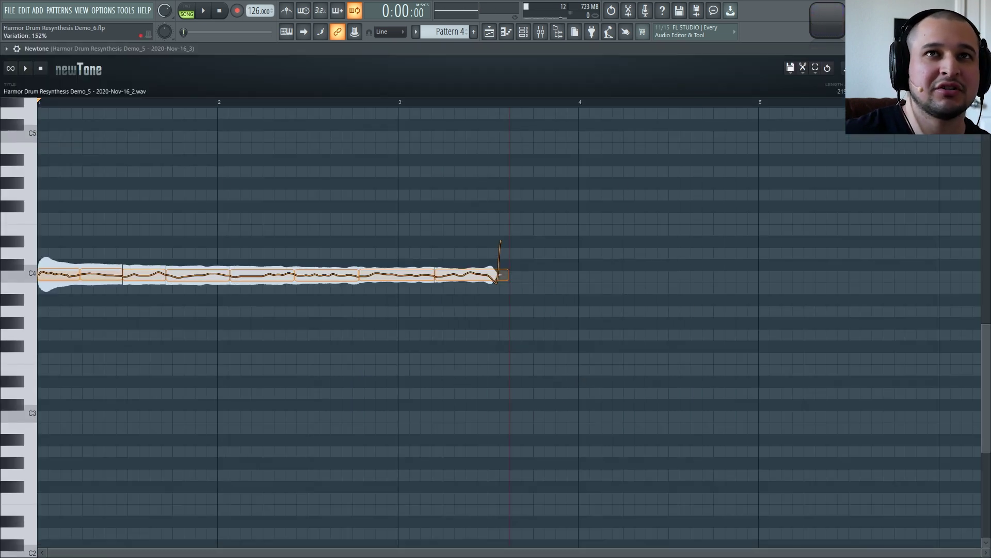
key("space")
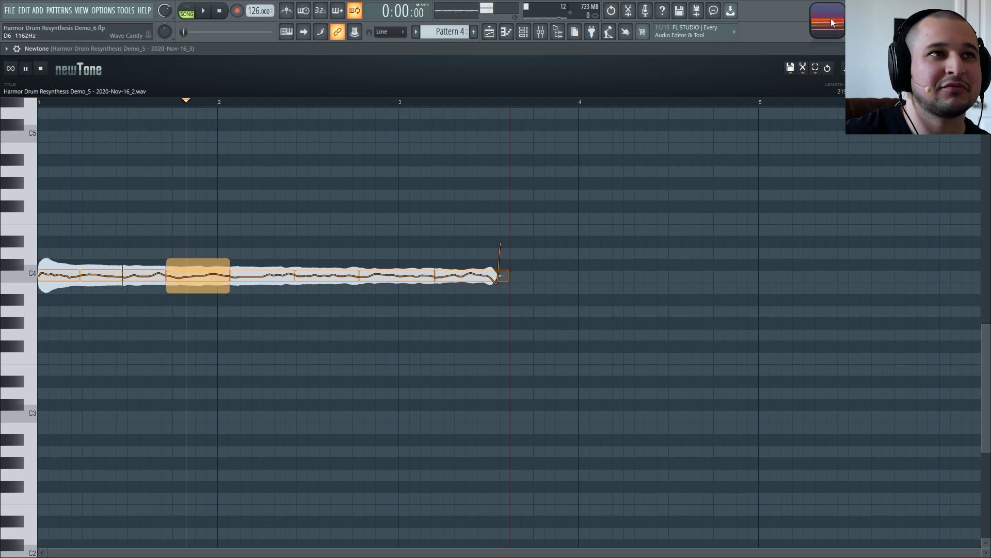
left_click_drag(241, 435, 690, 314)
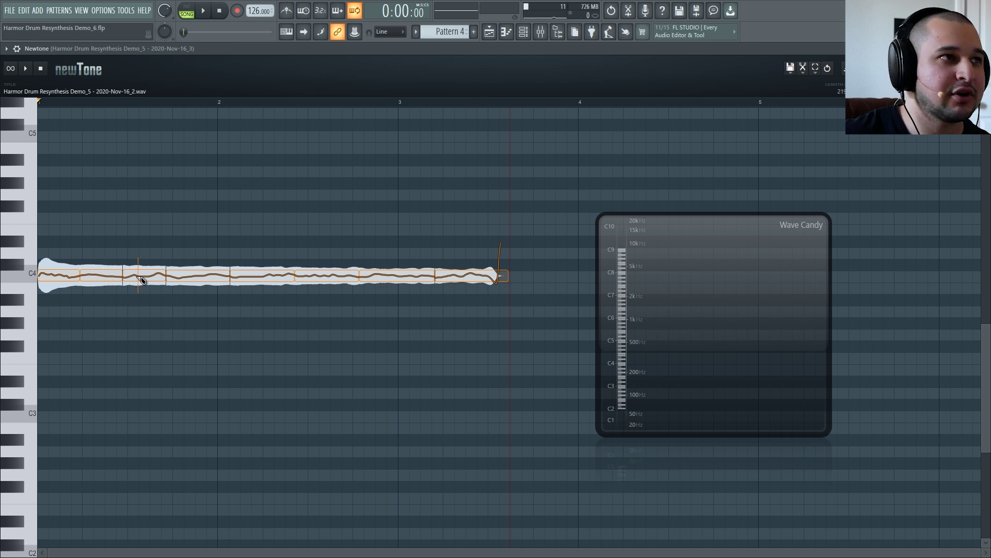
Slice the recording just before bar 2, adjust Center, flatten the pitch with Variation, and align the slice at C4
left_click(205, 278)
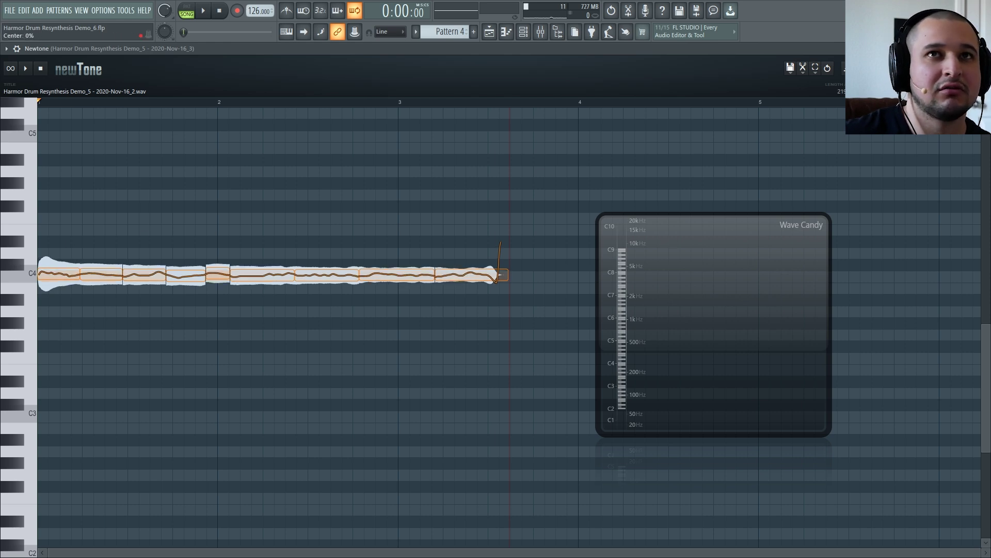
left_click_drag(925, 72, 924, 38)
left_click_drag(948, 73, 924, 113)
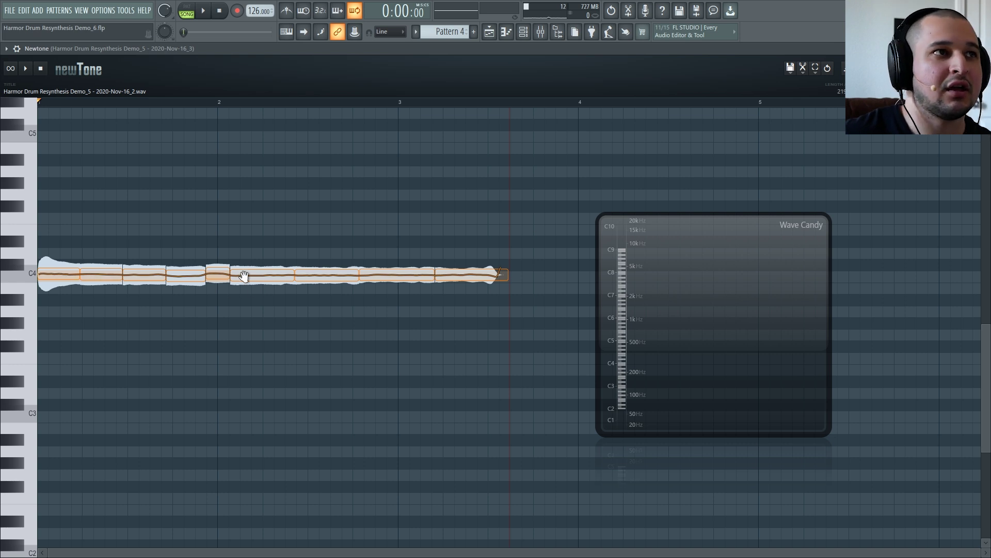
mouse_move(220, 273)
left_mouse_down()
mouse_move(207, 276)
mouse_move(217, 279)
left_mouse_up()
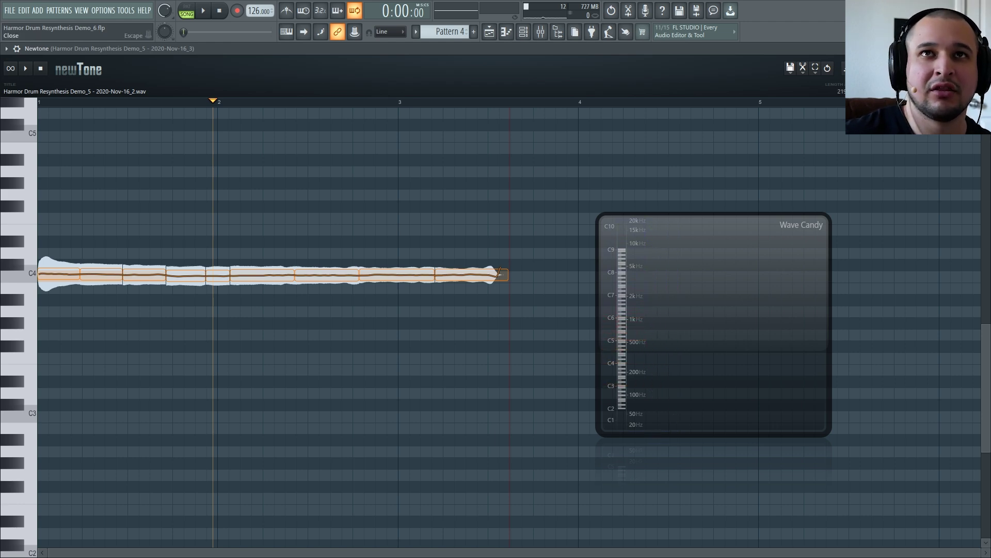
left_click(843, 68)
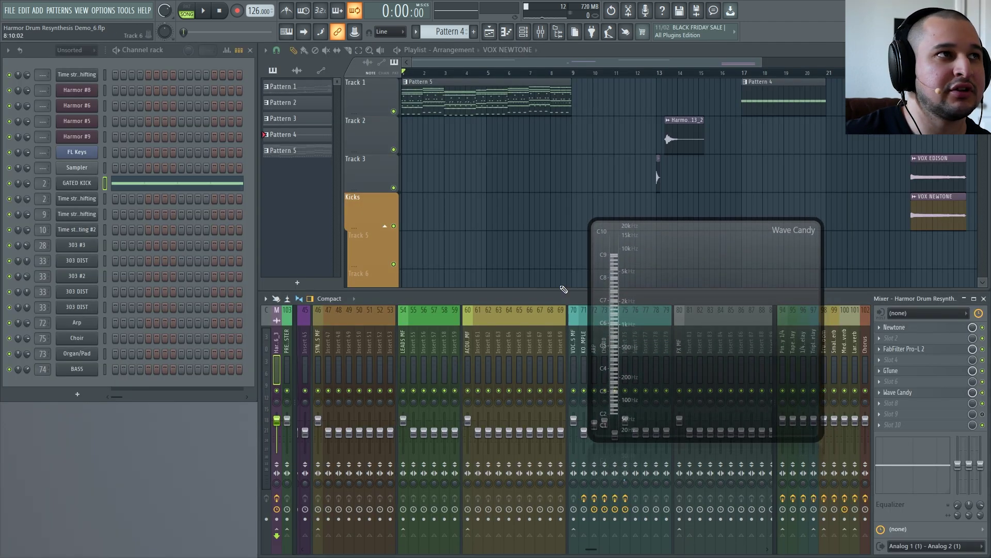
key("Escape")
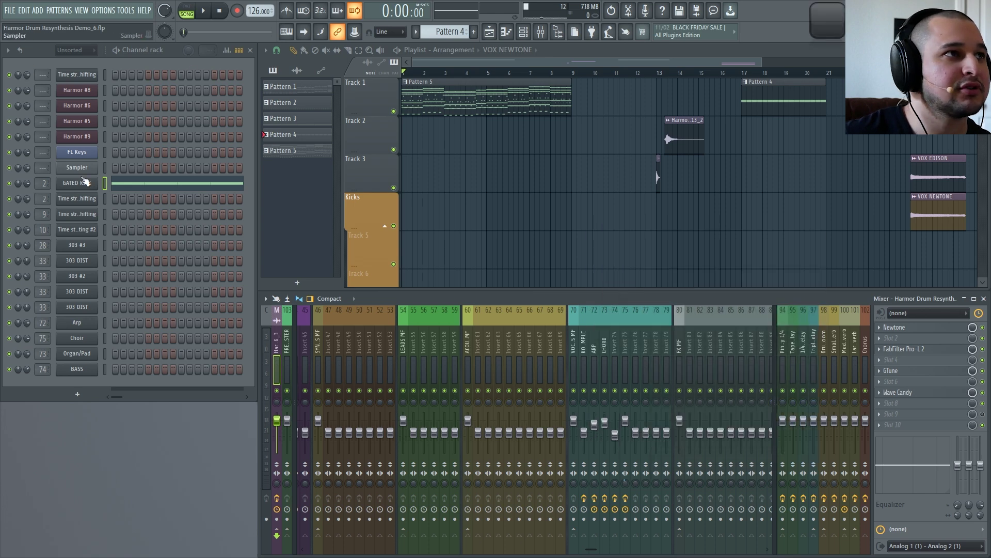
Open Harmor #6 and load the resynthesis preset "Time stretching and pitch shifting"
left_click(89, 108)
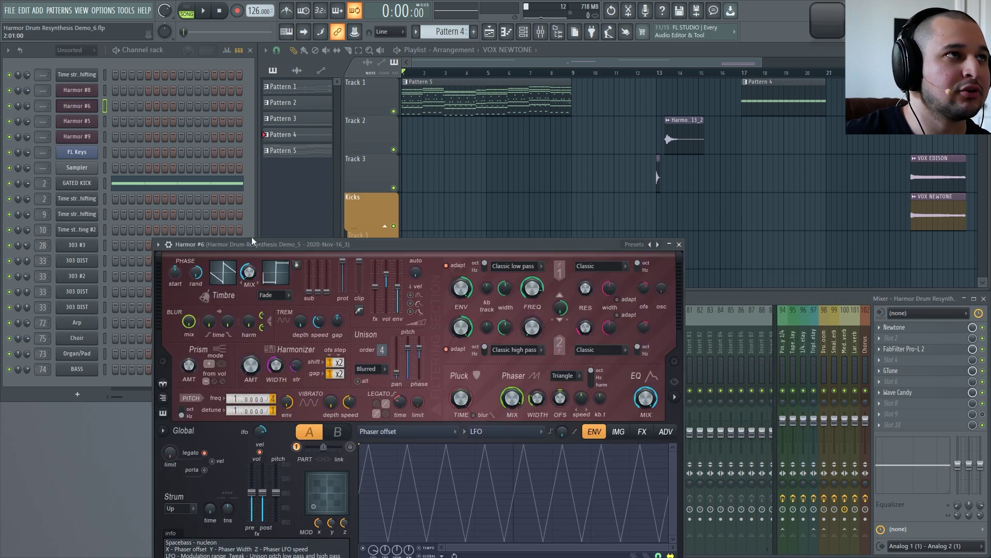
left_click_drag(247, 244, 382, 126)
left_click(770, 126)
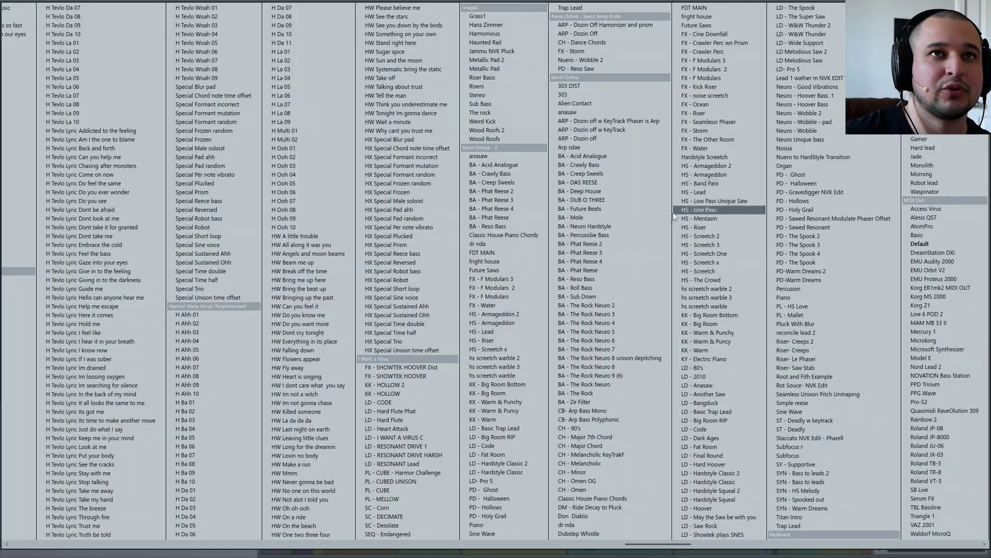
scroll(671, 219, "down", 4)
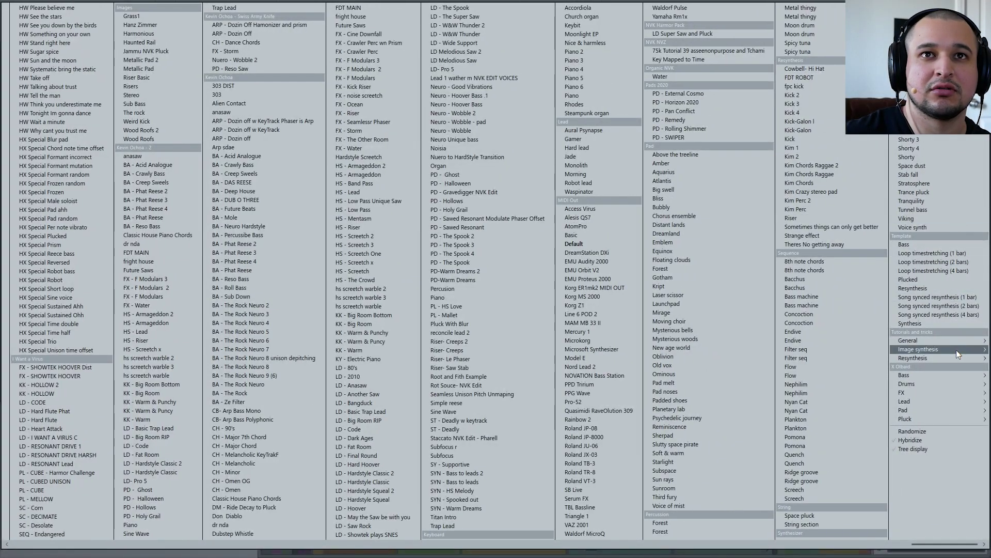
mouse_move(953, 342)
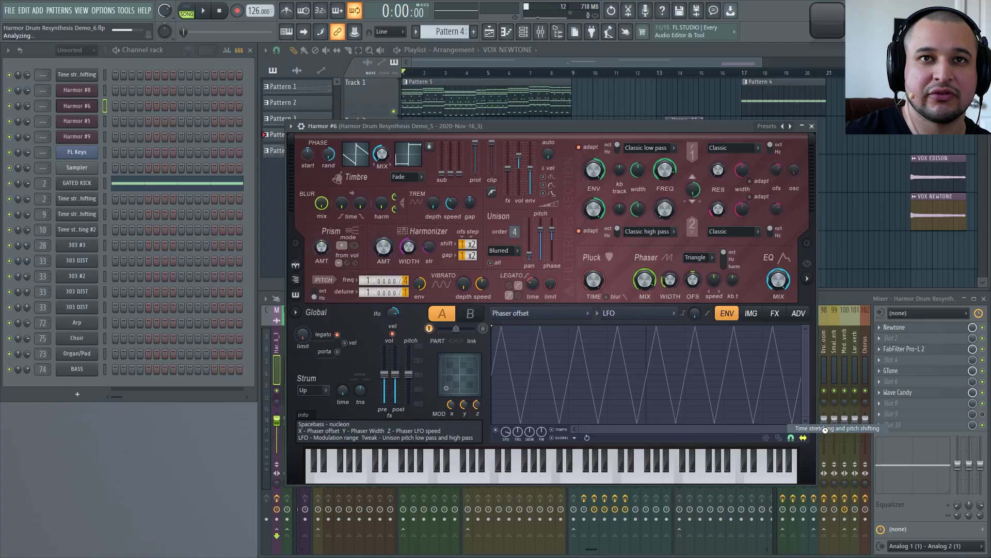
left_click(825, 429)
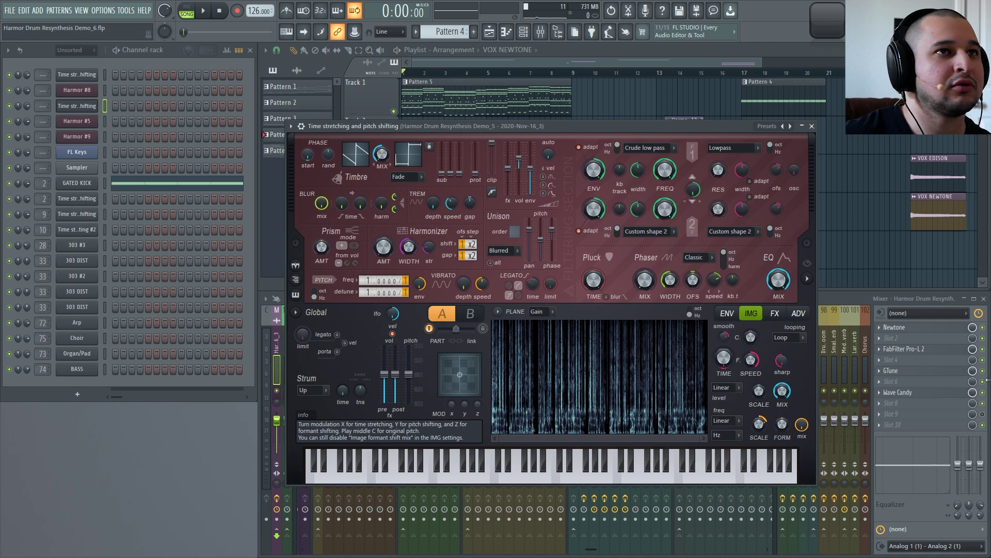
Transfer the edited recording from Newtone into the Harmor with the time stretching preset, close Newtone, and play the resynthesized sound
left_click(931, 336)
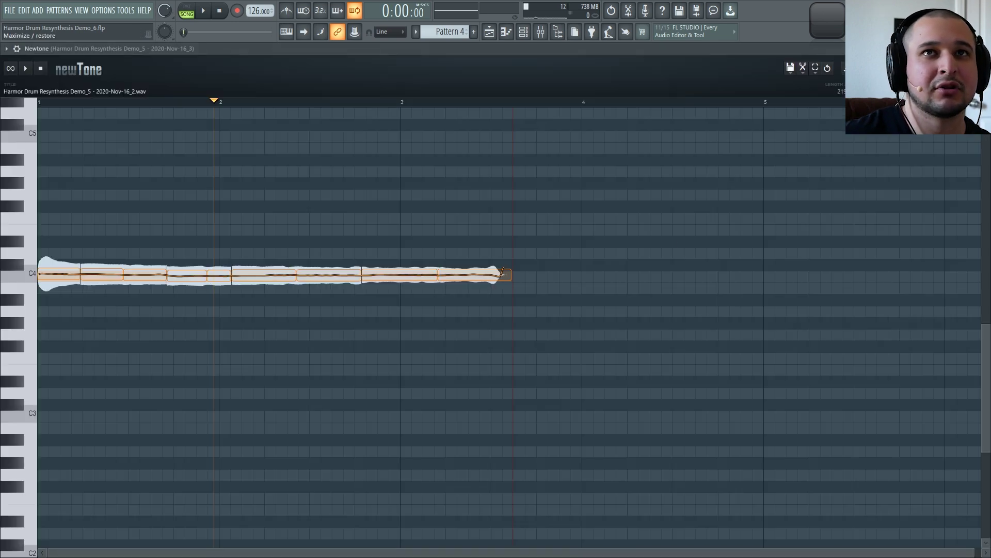
left_click(975, 49)
left_click_drag(753, 138, 98, 367)
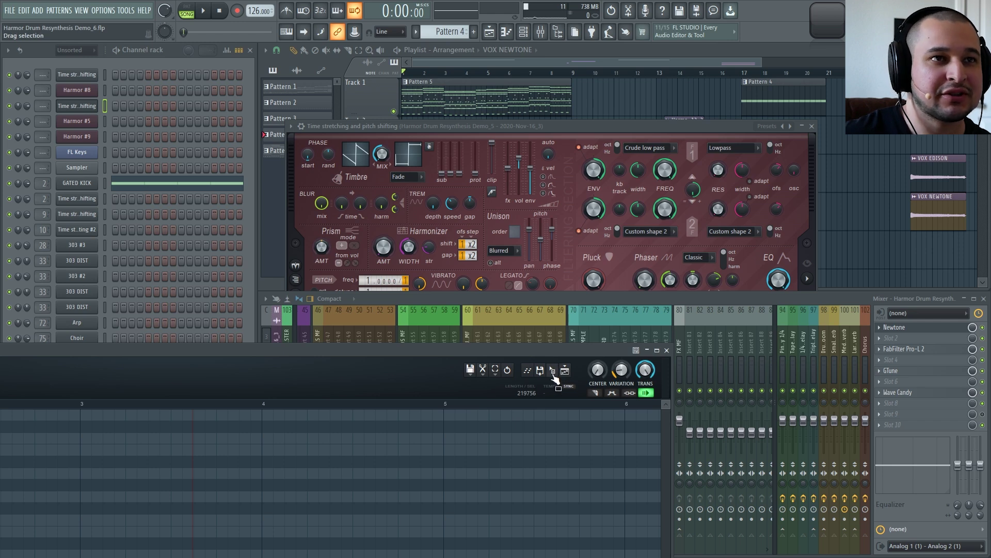
left_click(567, 277)
left_click_drag(260, 346, 258, 377)
left_click_drag(563, 404, 615, 377)
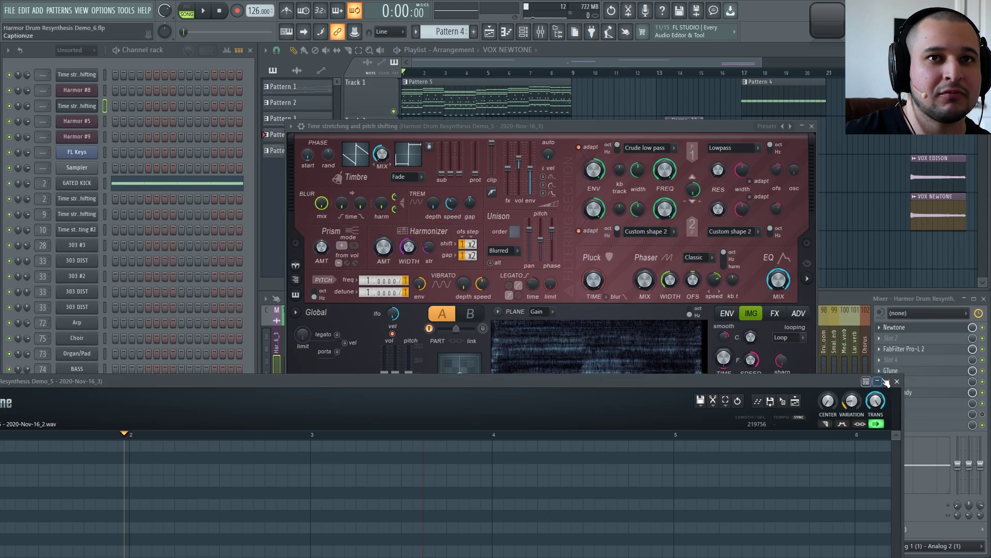
left_click(897, 382)
left_click(591, 123)
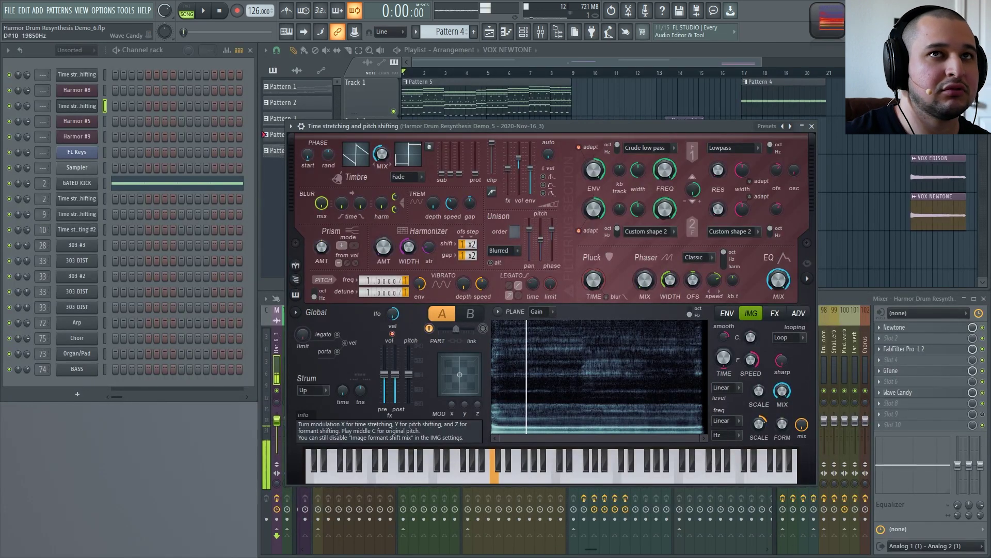
Move the Wave Candy display clear of the Harmor window and try different coarse image speeds while playing notes
left_click(827, 20)
left_click_drag(771, 216, 119, 284)
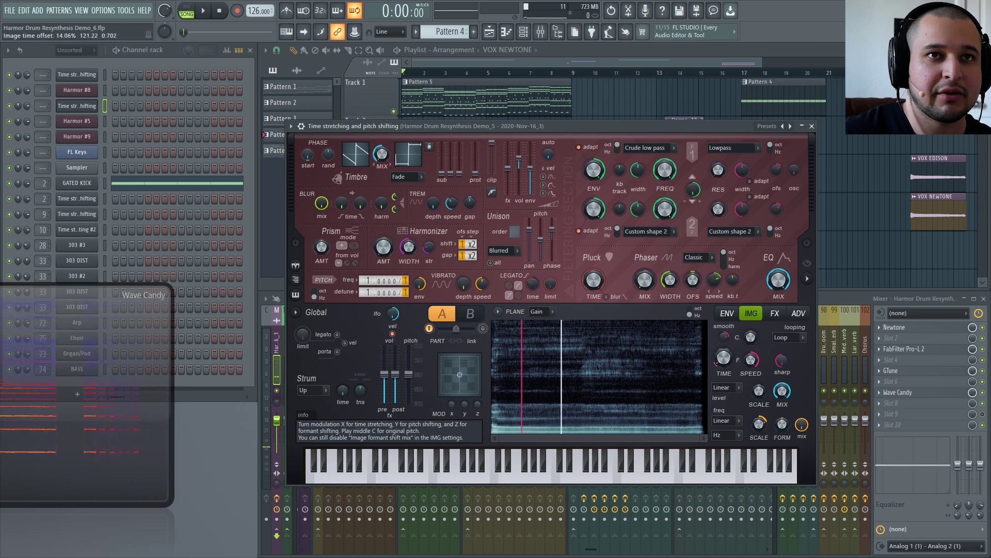
left_click_drag(751, 336, 751, 325)
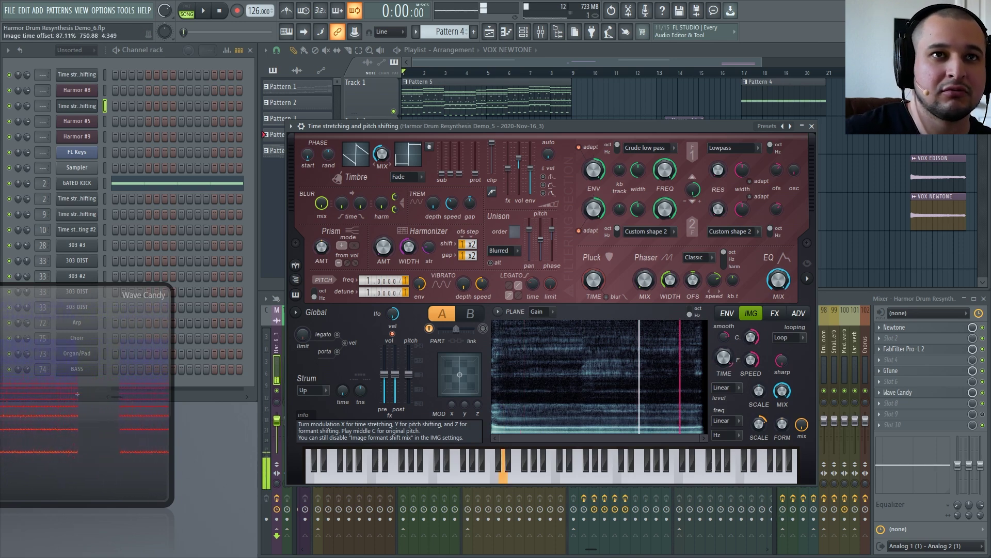
mouse_move(754, 335)
left_mouse_down()
mouse_move(753, 356)
mouse_move(751, 323)
mouse_move(751, 336)
left_mouse_up()
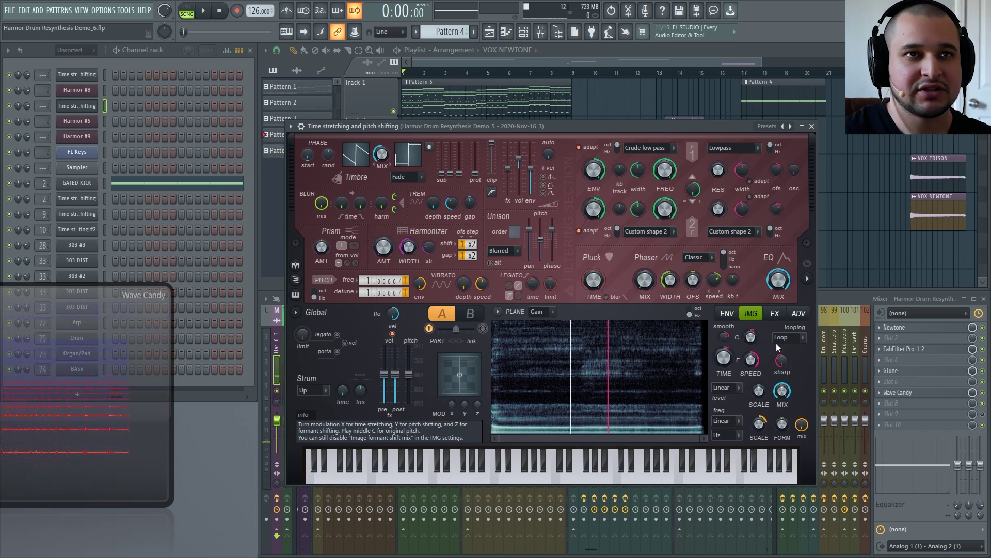
Try the One-shot looping mode for the image and return it to Loop
left_click(798, 338)
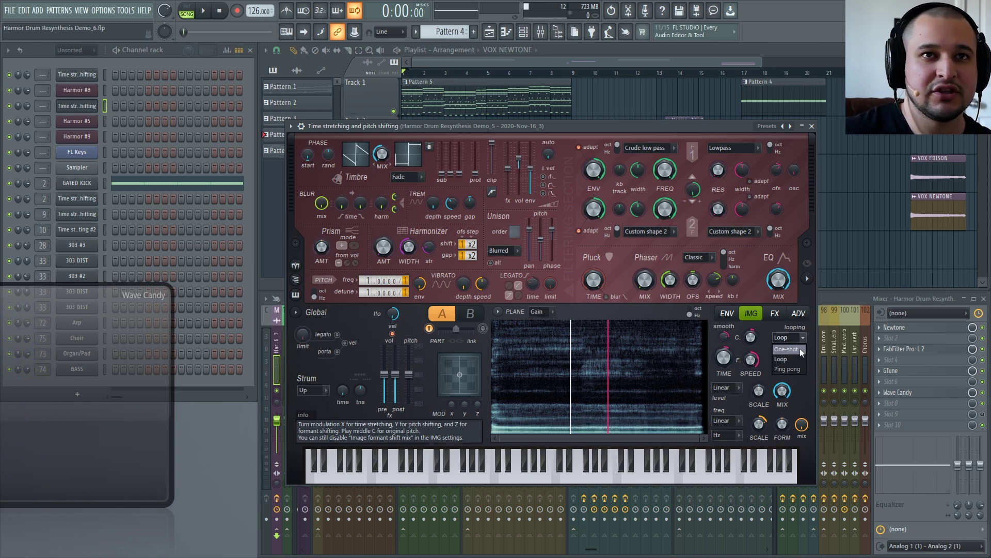
left_click(790, 349)
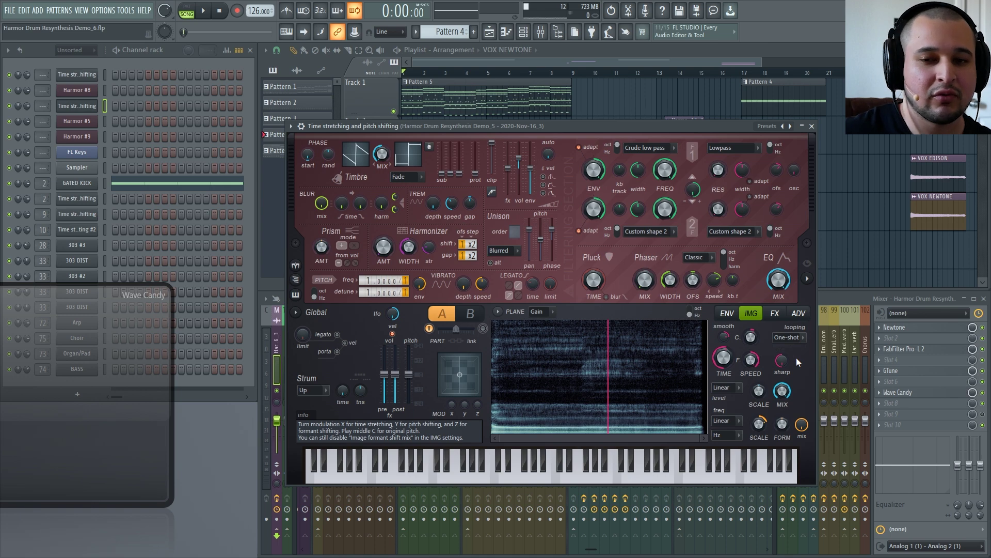
left_click(787, 338)
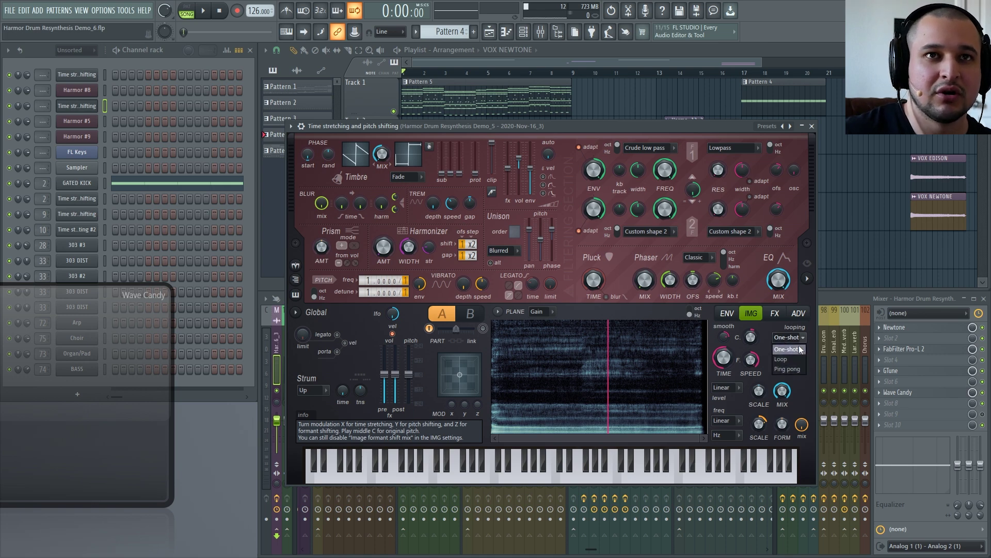
left_click(800, 360)
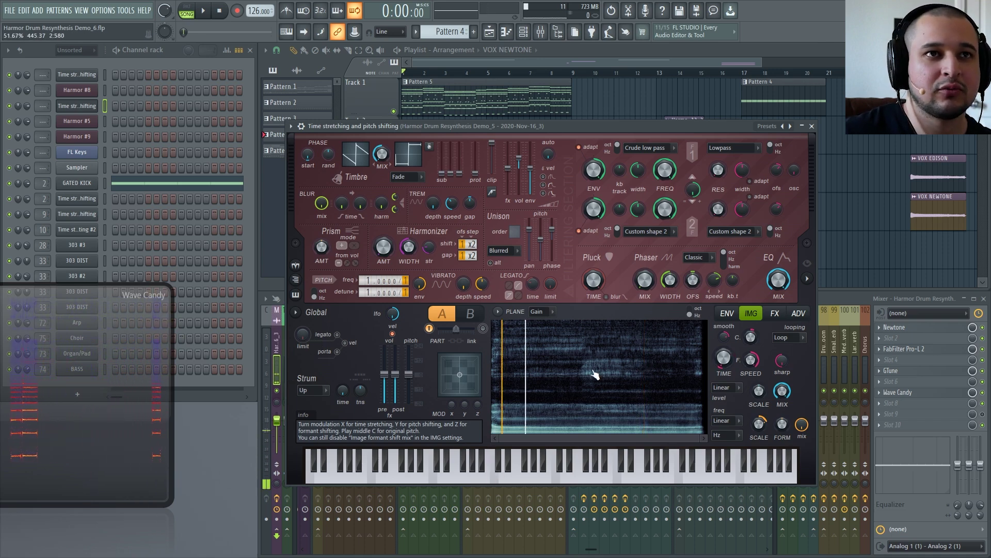
Reset the image time offset and raise it slightly so playback starts just after the image's beginning
right_click(724, 361)
left_click(737, 366)
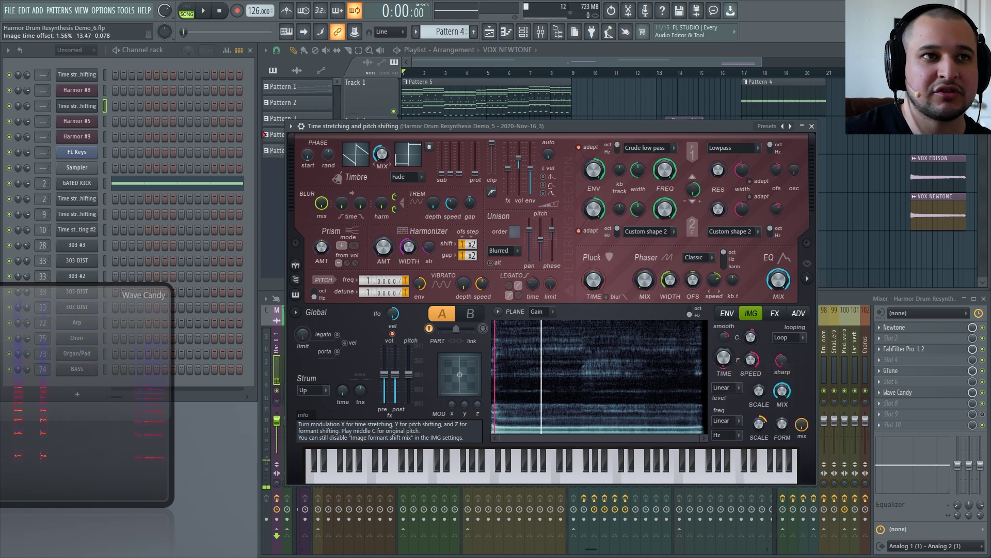
left_click_drag(723, 370, 722, 368)
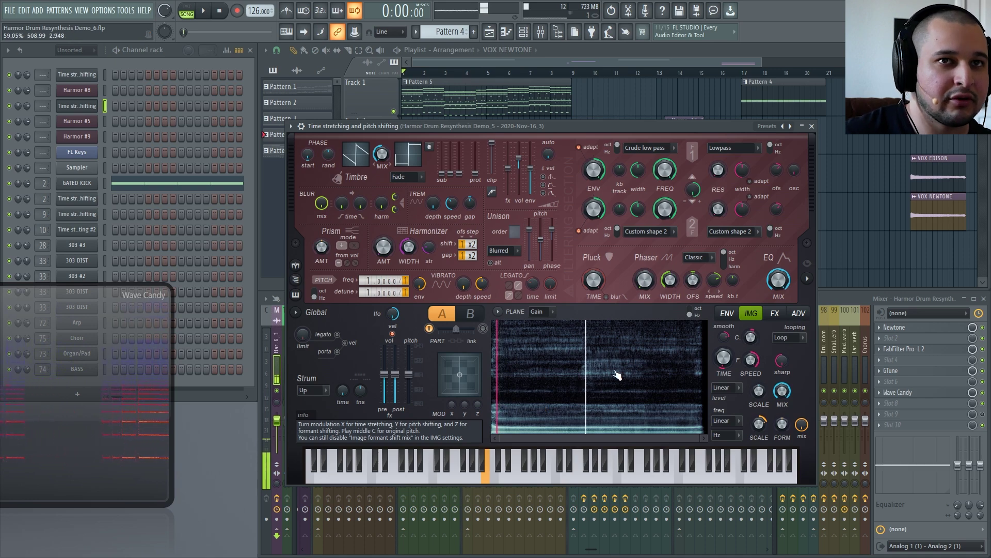
right_click(725, 355)
left_click(728, 365)
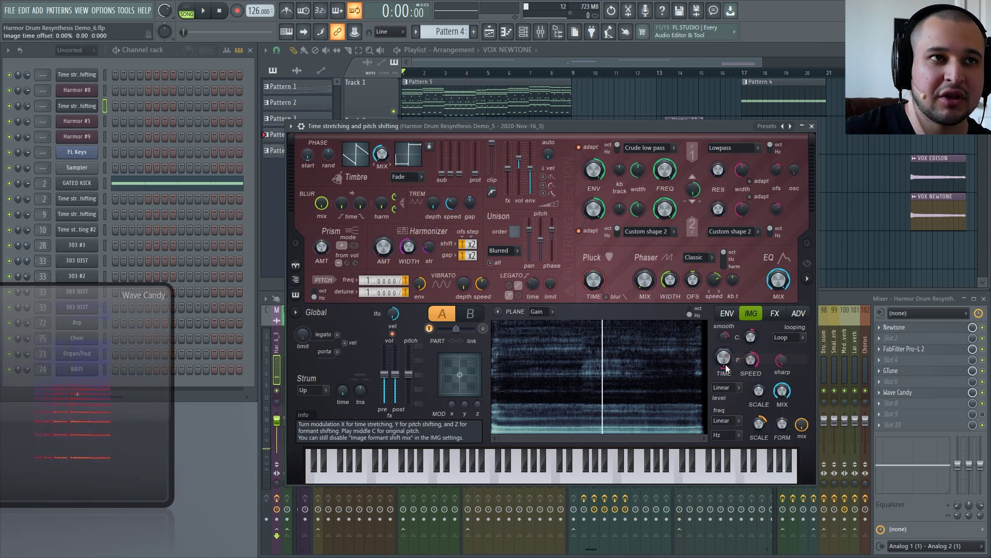
left_click_drag(726, 365, 726, 362)
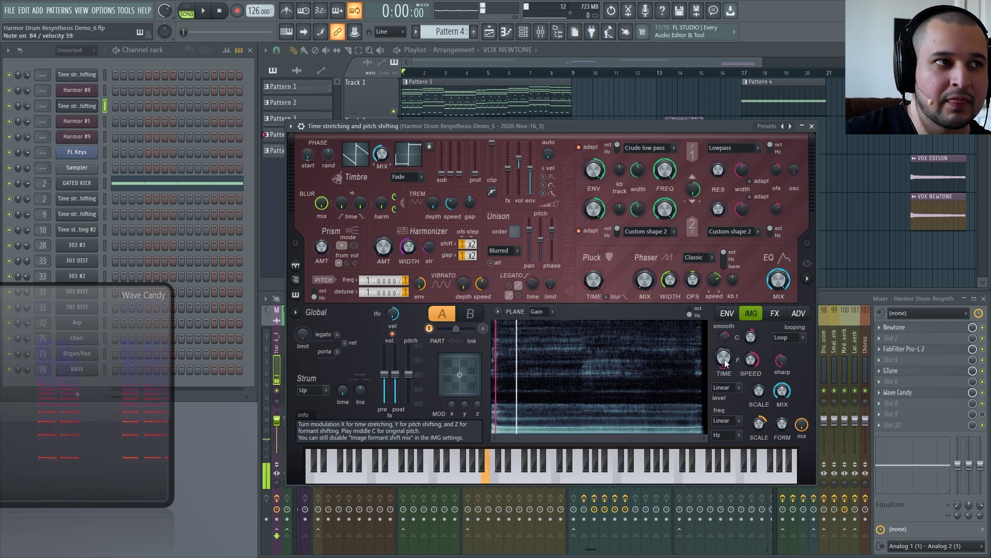
Reset the coarse and fine image speeds and set the unison order to 2
right_click(752, 339)
left_click(756, 346)
right_click(748, 340)
left_click(754, 348)
right_click(747, 363)
left_click(755, 371)
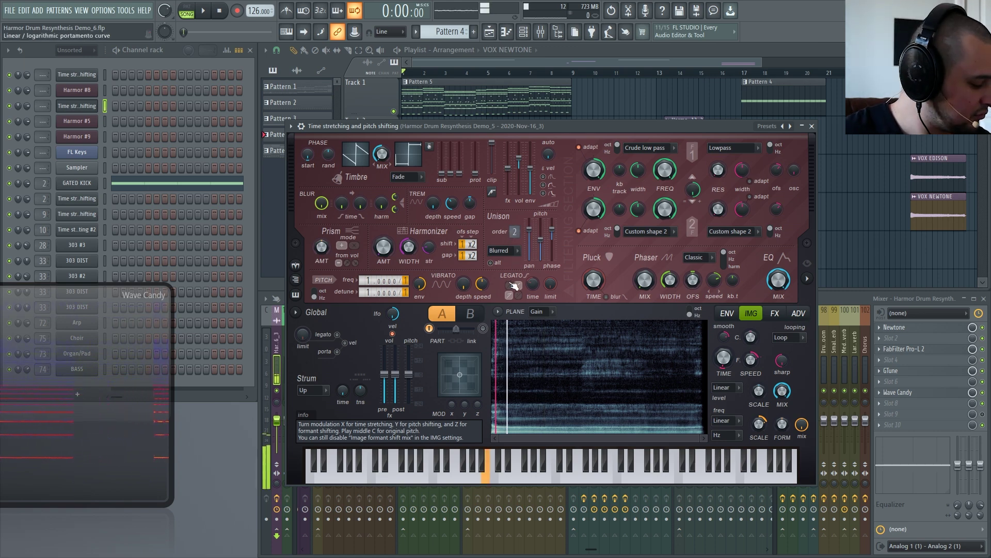
scroll(516, 232, "up", 1)
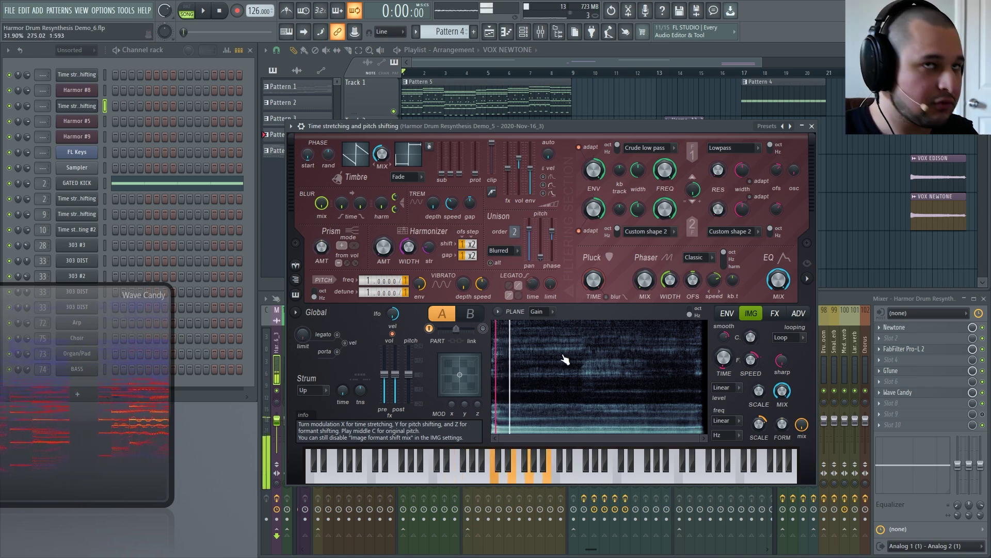
Examine the available articulation targets, including the Pitch target and its Modulation Y mapping
left_click(730, 314)
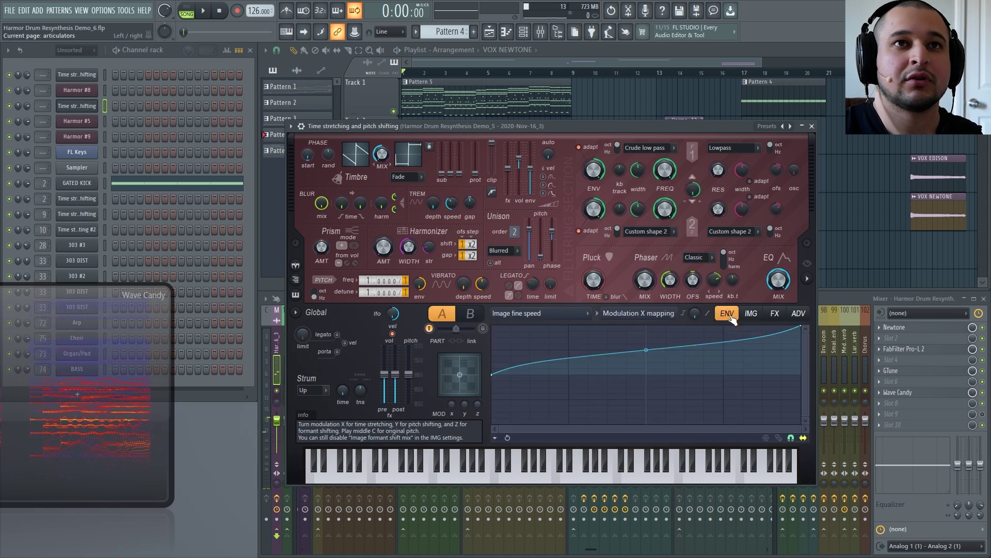
left_click(566, 314)
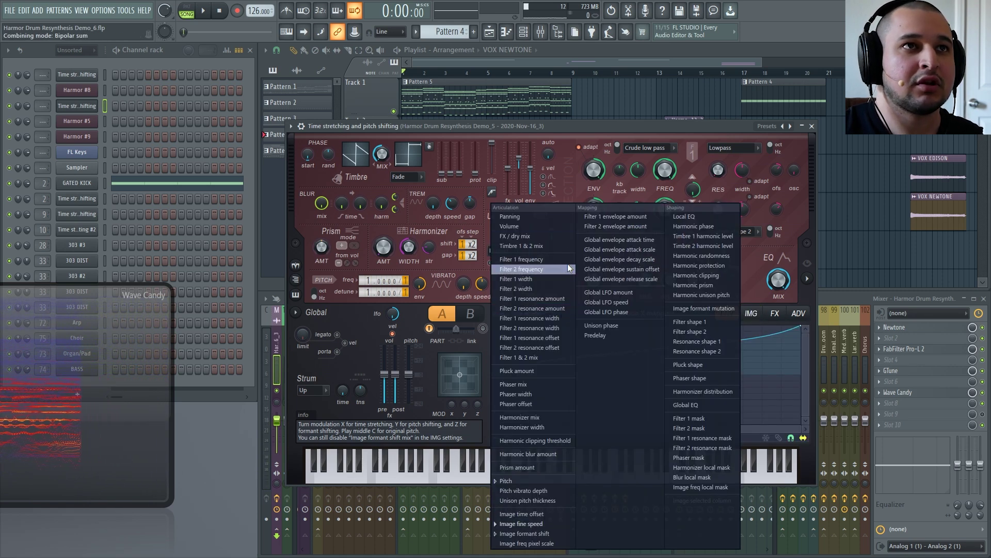
left_click(551, 482)
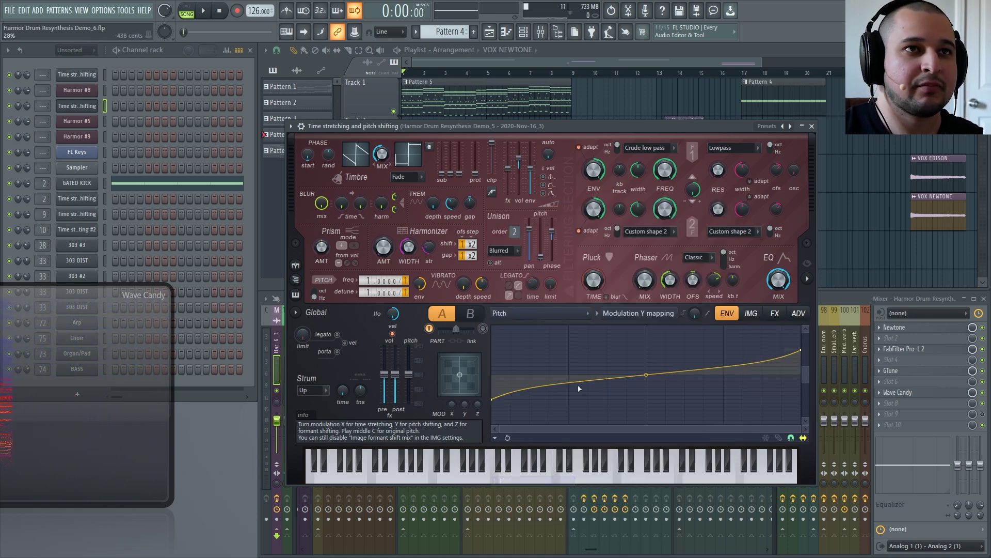
mouse_move(463, 283)
left_mouse_down()
mouse_move(463, 271)
mouse_move(463, 292)
left_mouse_up()
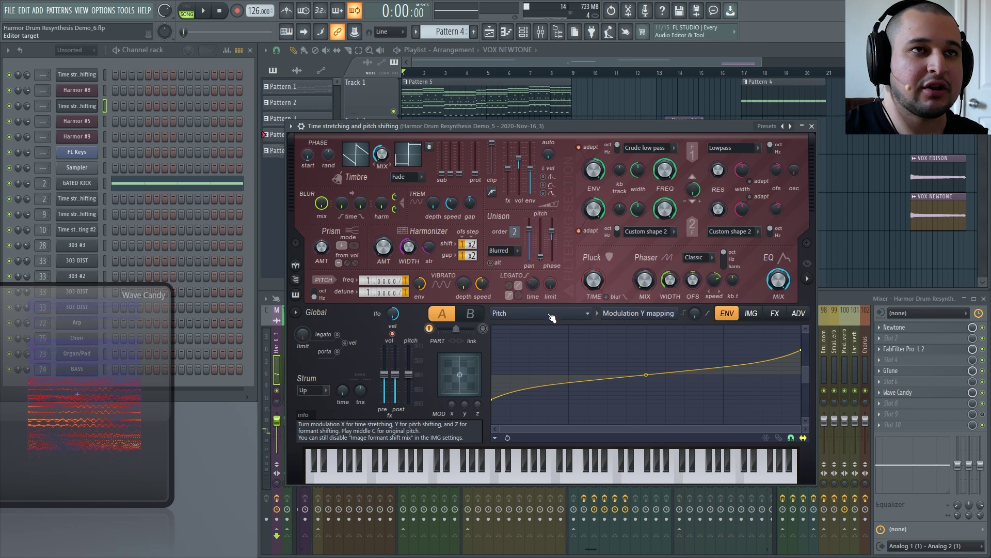
left_click(539, 313)
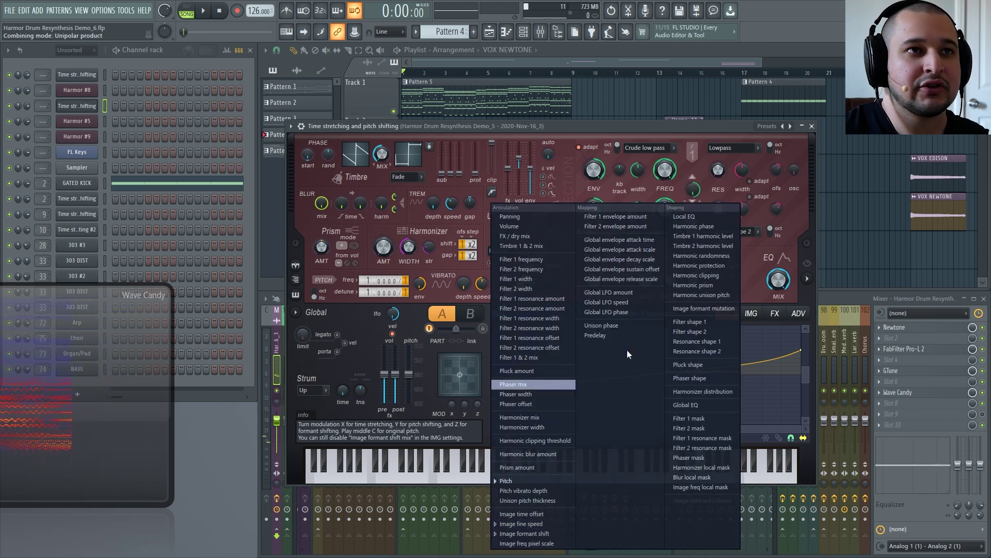
left_click(754, 278)
left_click(532, 313)
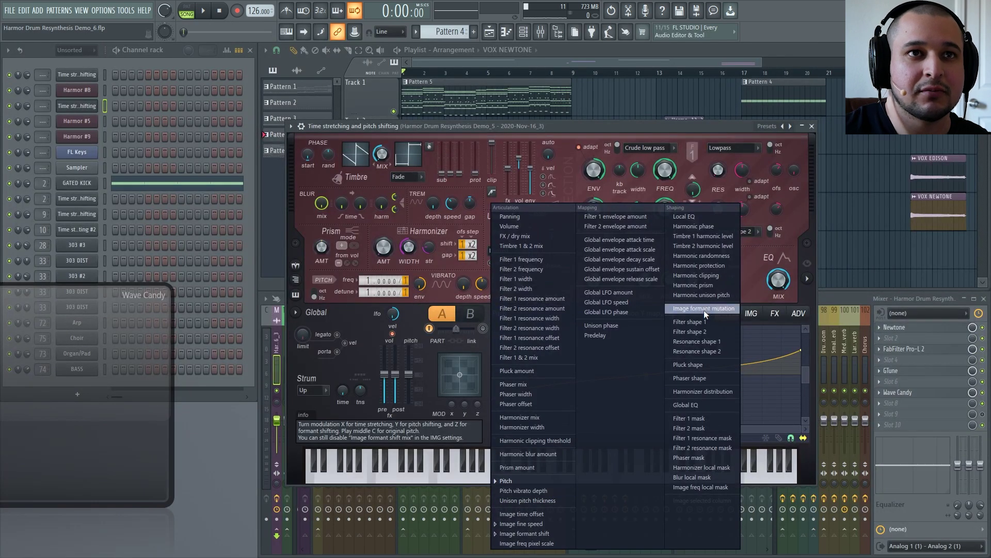
left_click(780, 313)
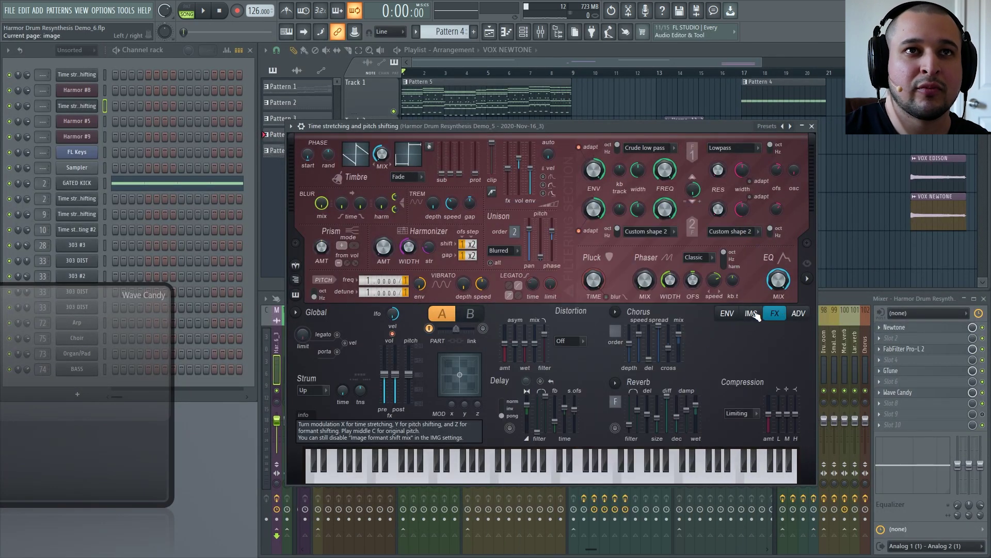
Open the articulator for the image time offset, view its LFO, and switch to Velocity mapping
left_click(755, 313)
right_click(730, 362)
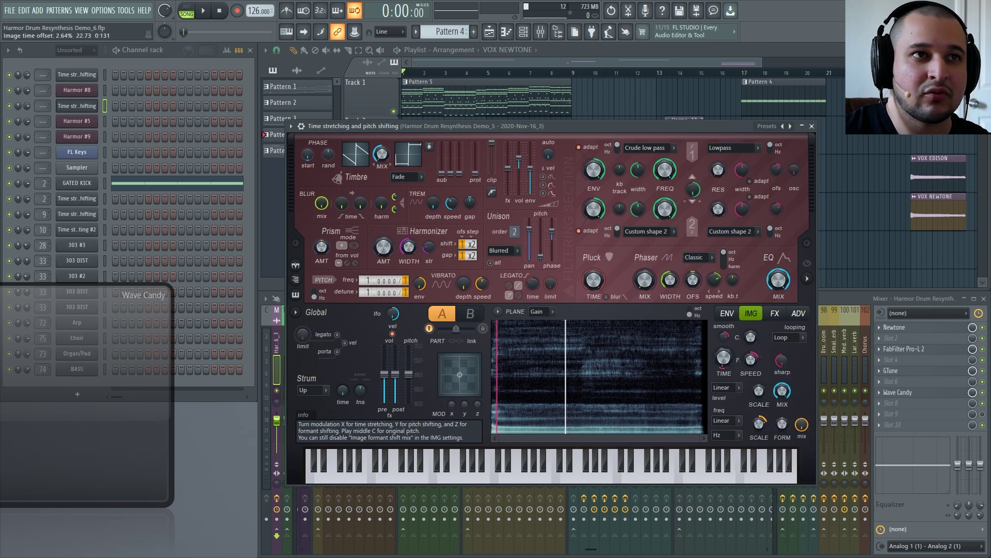
right_click(722, 356)
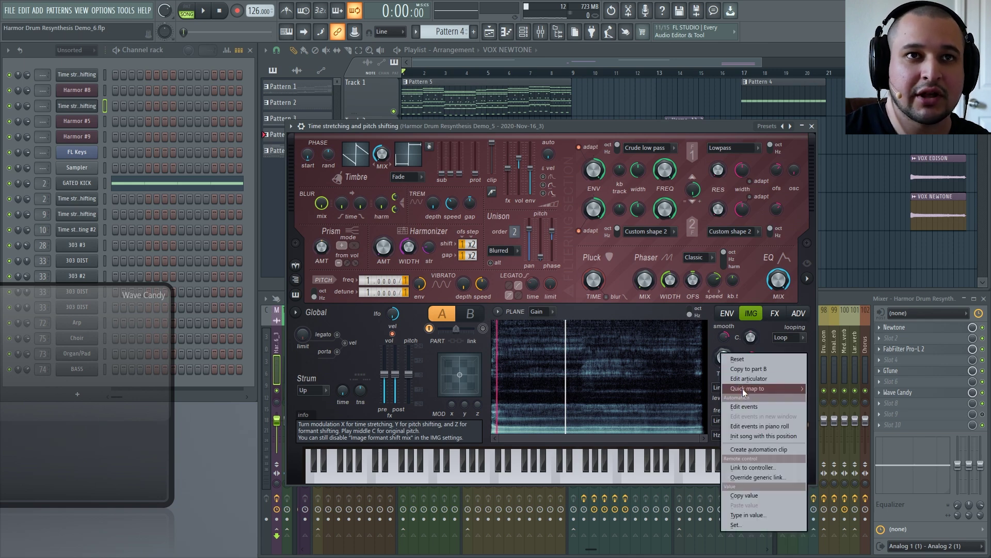
left_click(755, 378)
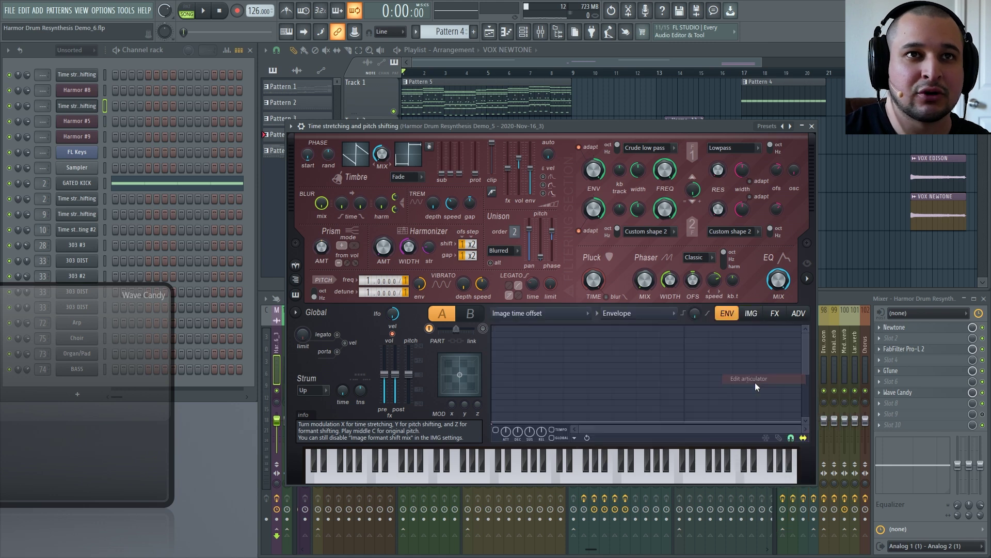
left_click(648, 315)
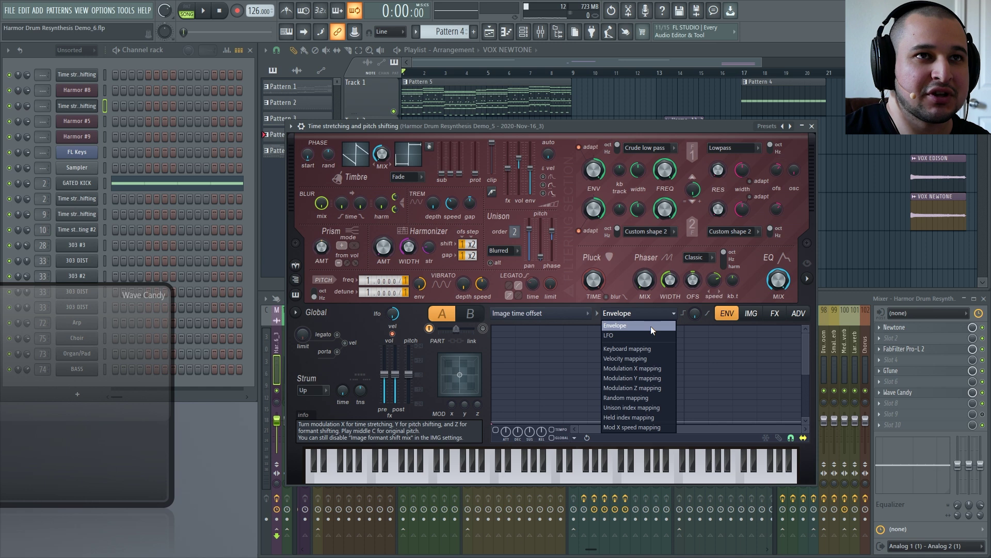
left_click(644, 335)
left_click(627, 316)
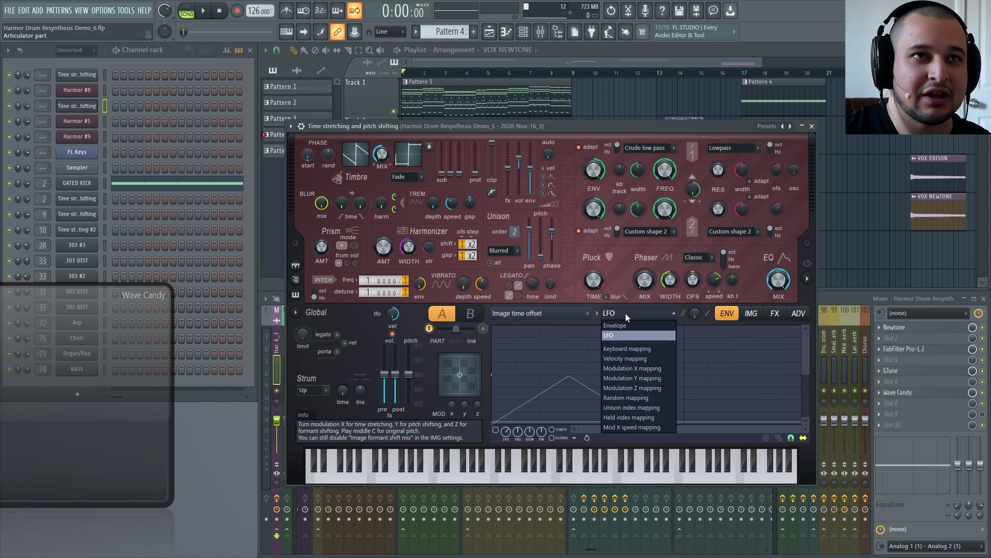
left_click(659, 358)
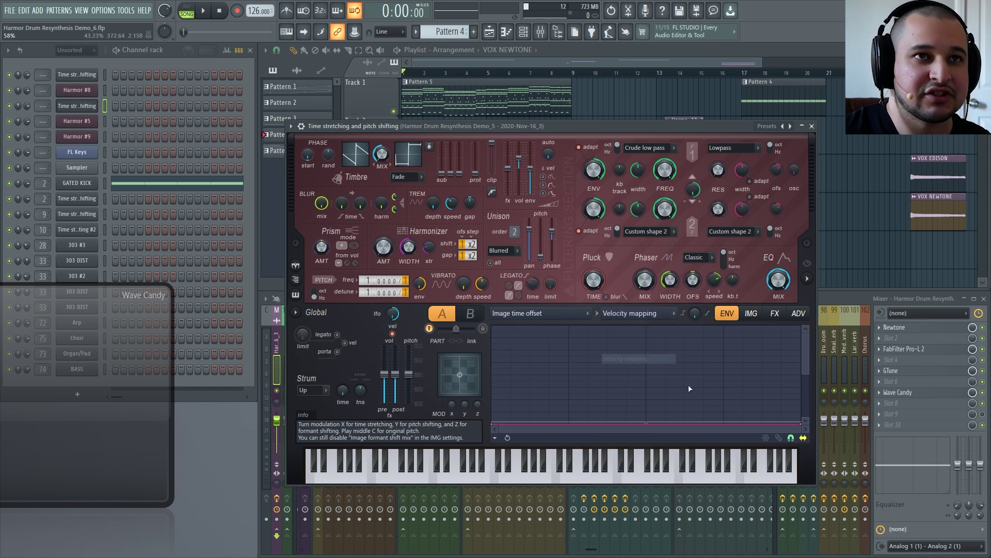
Shape the velocity mapping as a rising line, play notes while viewing the resynthesis image, and close Harmor
left_click_drag(801, 423, 804, 363)
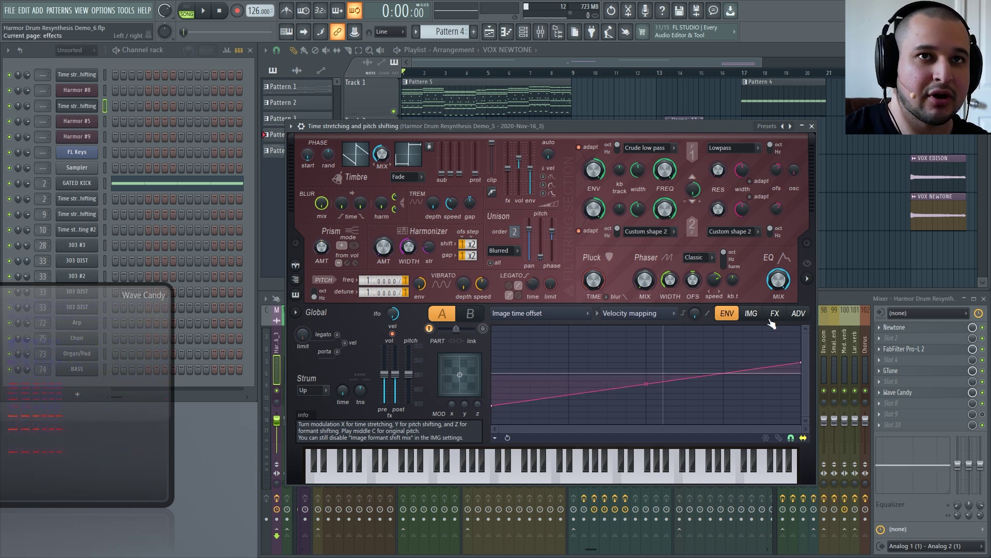
left_click(775, 314)
left_click(752, 313)
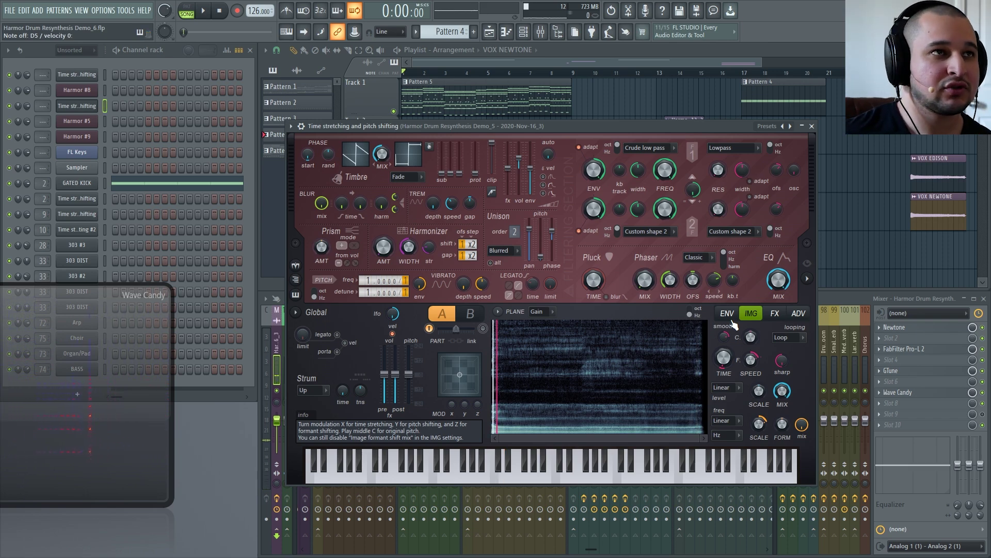
left_click(811, 126)
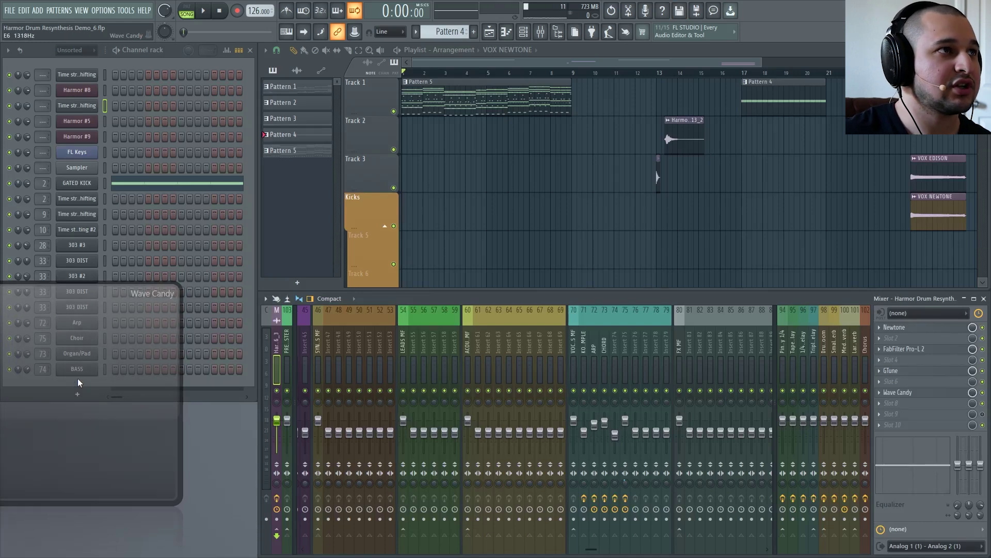
Play Pattern 5 with the "Time stretching and pitch shifting #2" channel soloed, view its image in Harmor, and close it
left_click(423, 112)
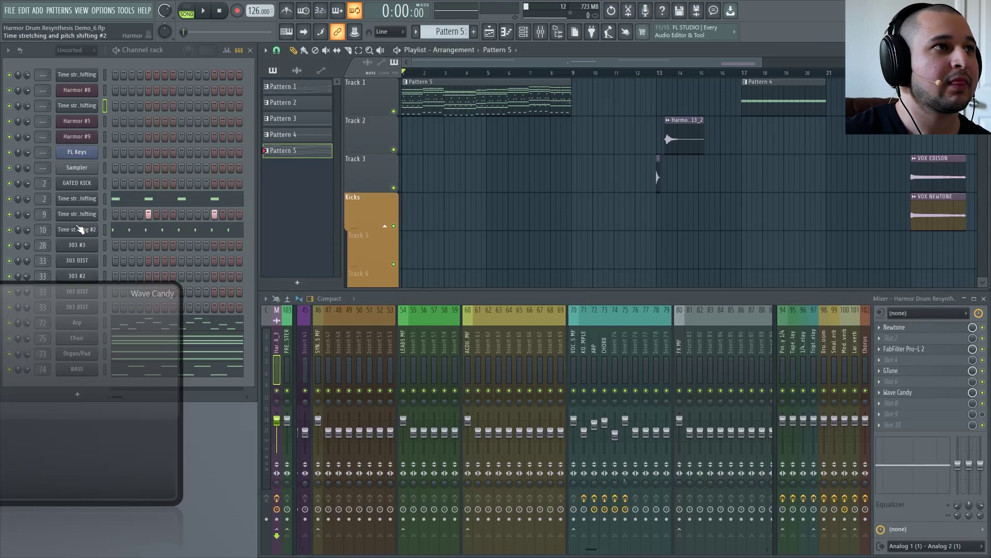
key("space")
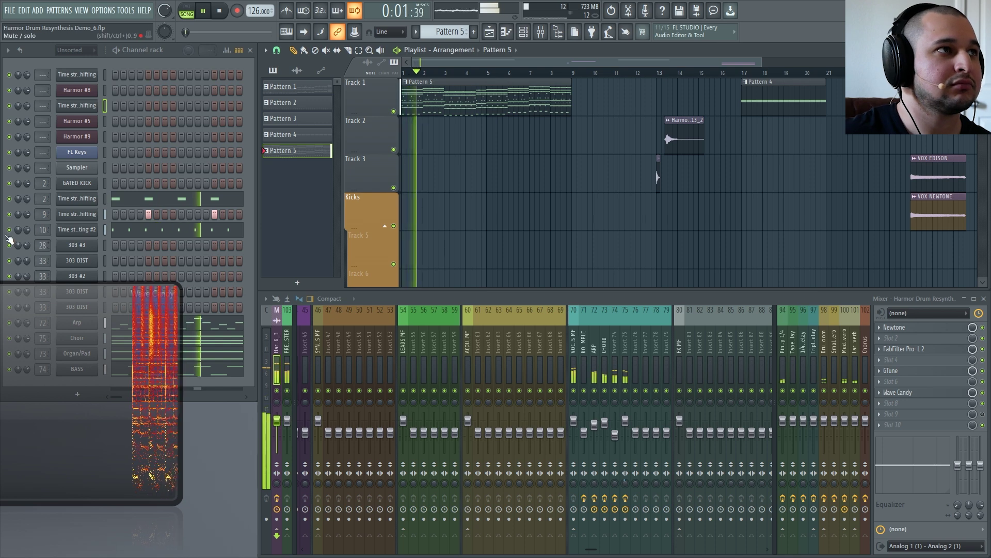
left_click(73, 234)
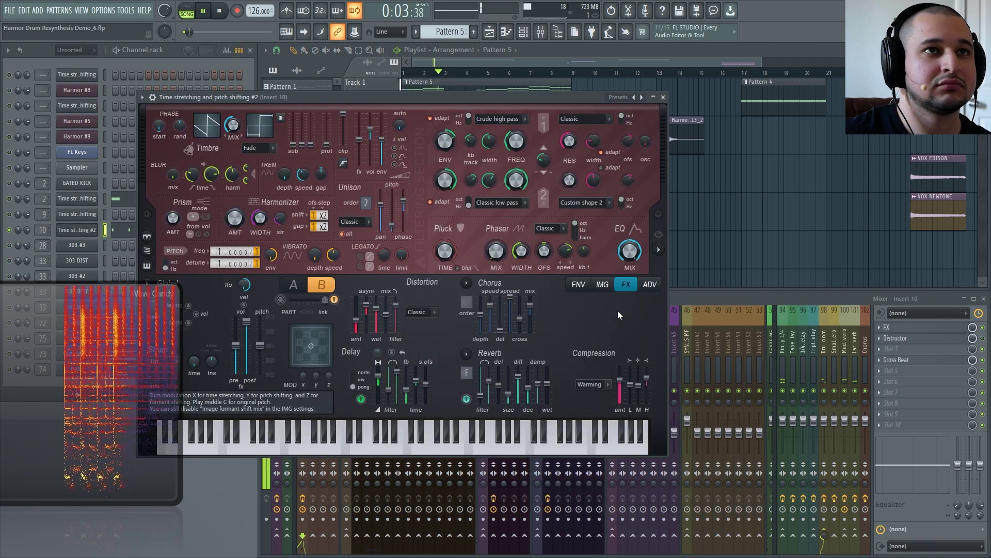
left_click(599, 285)
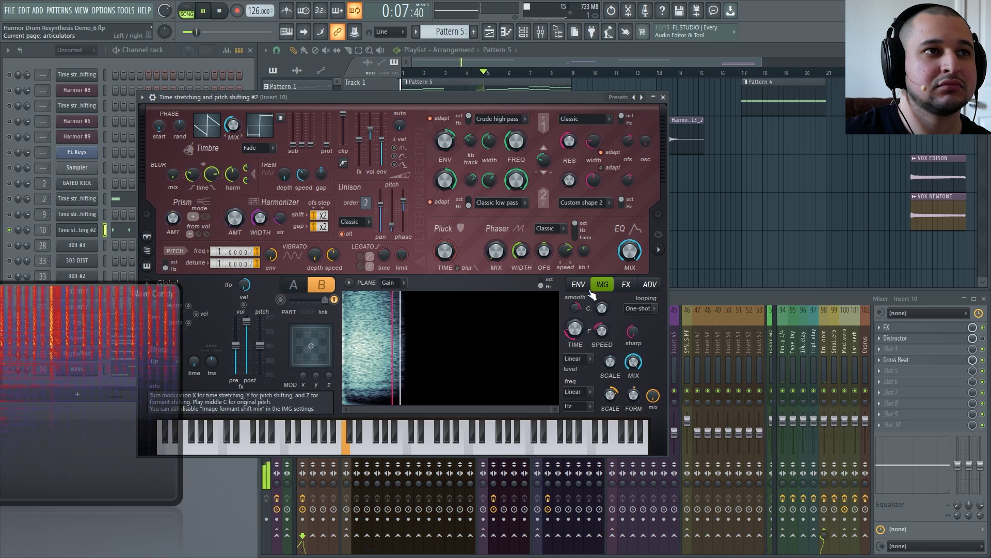
key("space")
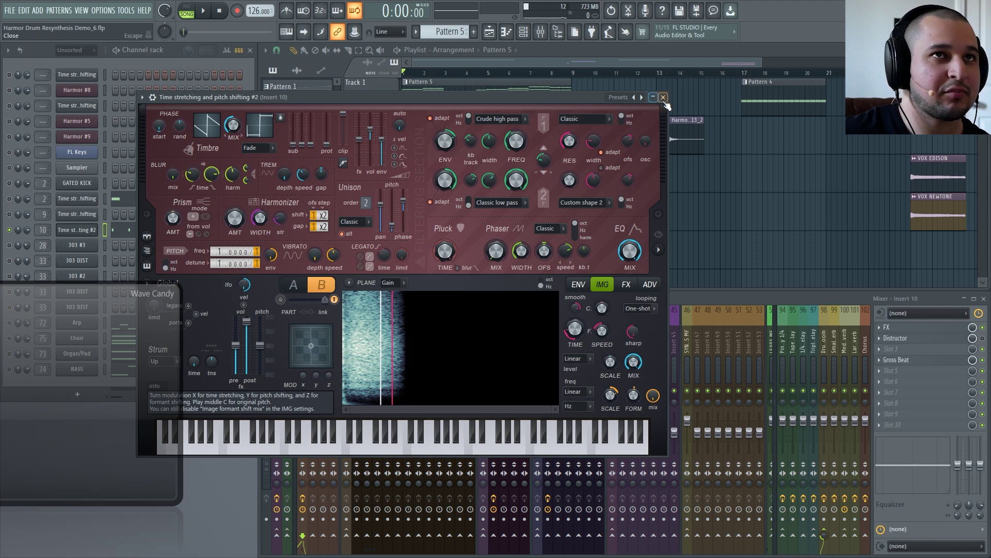
left_click(663, 97)
Solo the Arp channel and open its Harmor instance
left_click(78, 323)
right_click(10, 323)
left_click(82, 322)
left_click(95, 323)
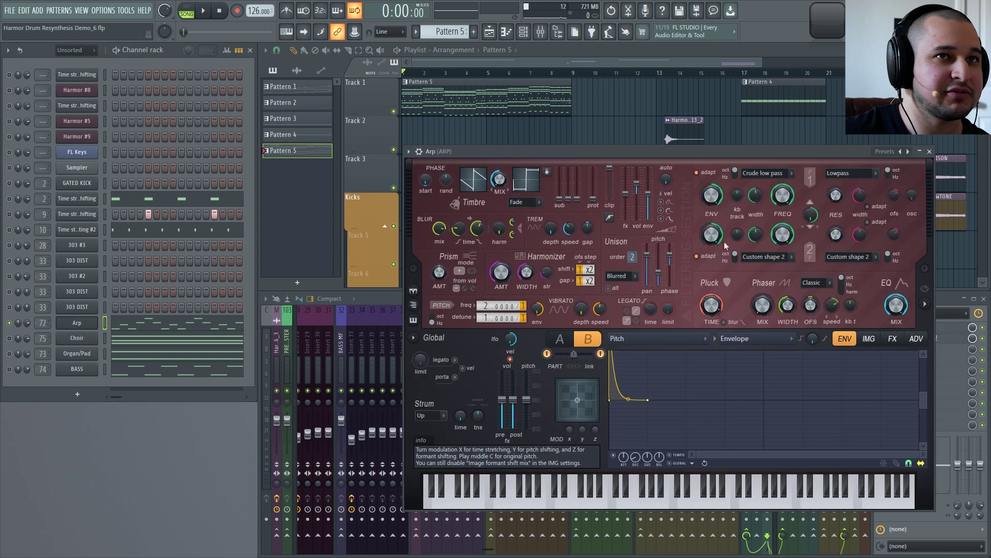
Play Pattern 5 and adjust the Arp's pluck decay length to 24%
key("space")
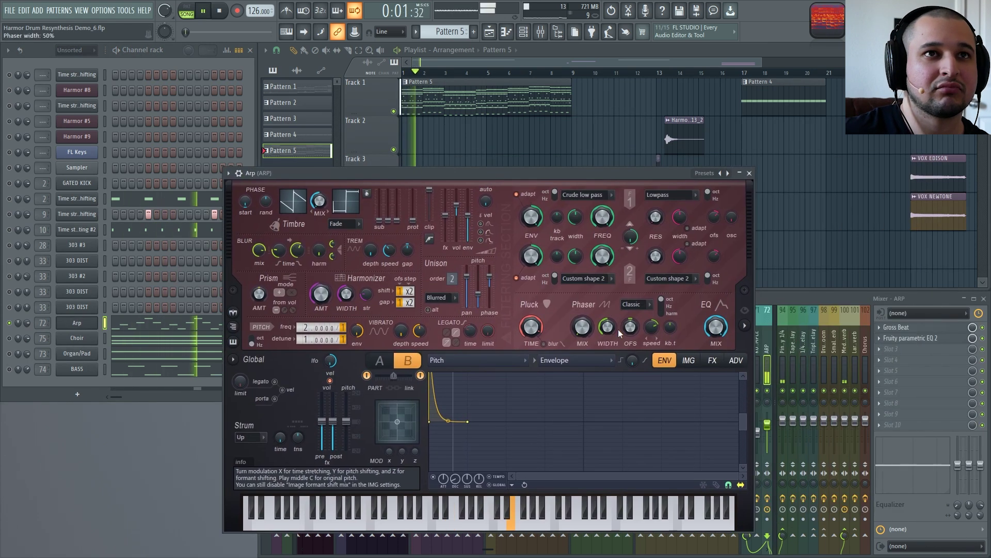
right_click(526, 321)
left_click(532, 325)
mouse_move(532, 326)
left_mouse_down()
mouse_move(532, 379)
mouse_move(531, 305)
mouse_move(531, 343)
left_mouse_up()
key("space")
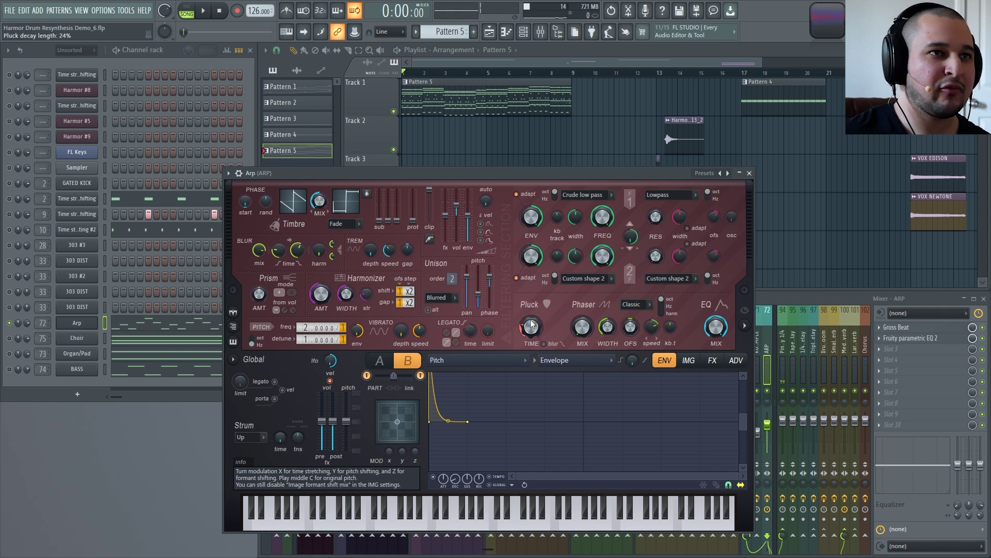
Examine the Arp's full pitch envelope curve and listen to it with Pattern 5 playing
left_click_drag(743, 430, 743, 462)
left_click_drag(744, 413, 744, 378)
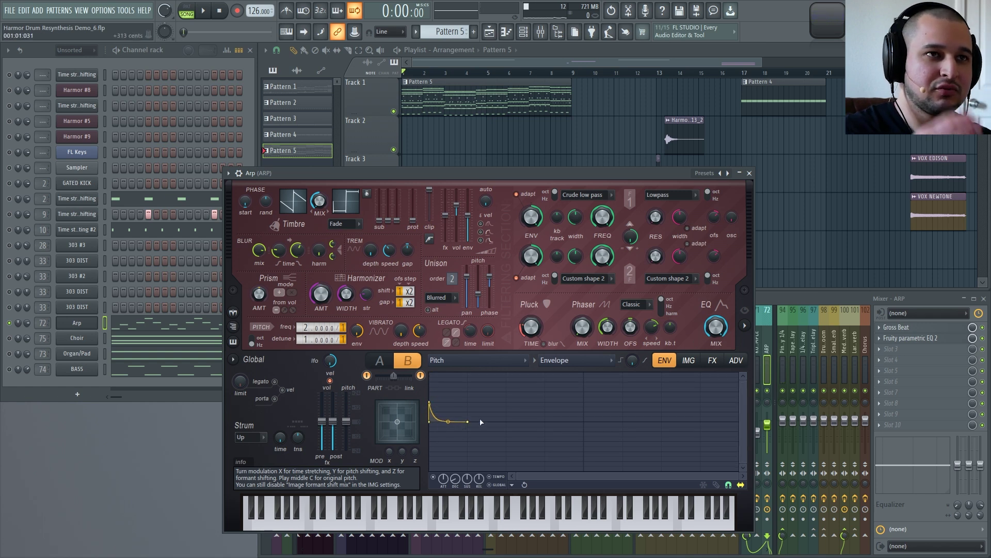
key("space")
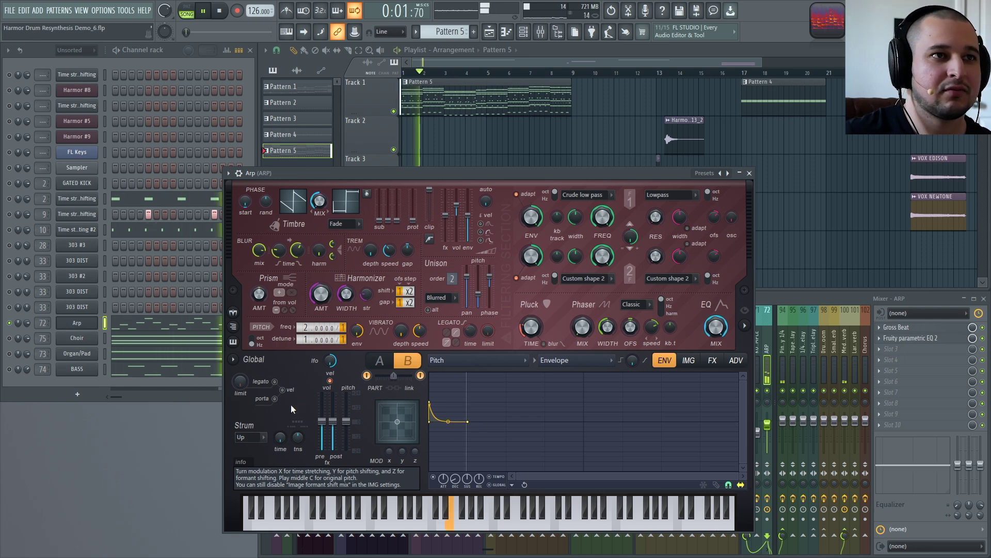
key("space")
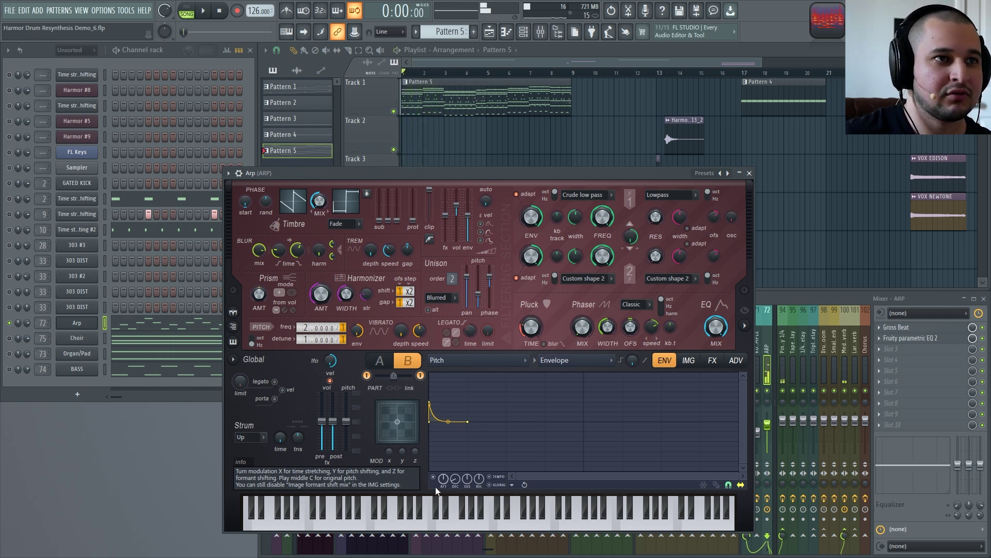
Compare the Arp's sound with the pitch envelope disabled and re-enabled by playing Pattern 5 each way
key("space")
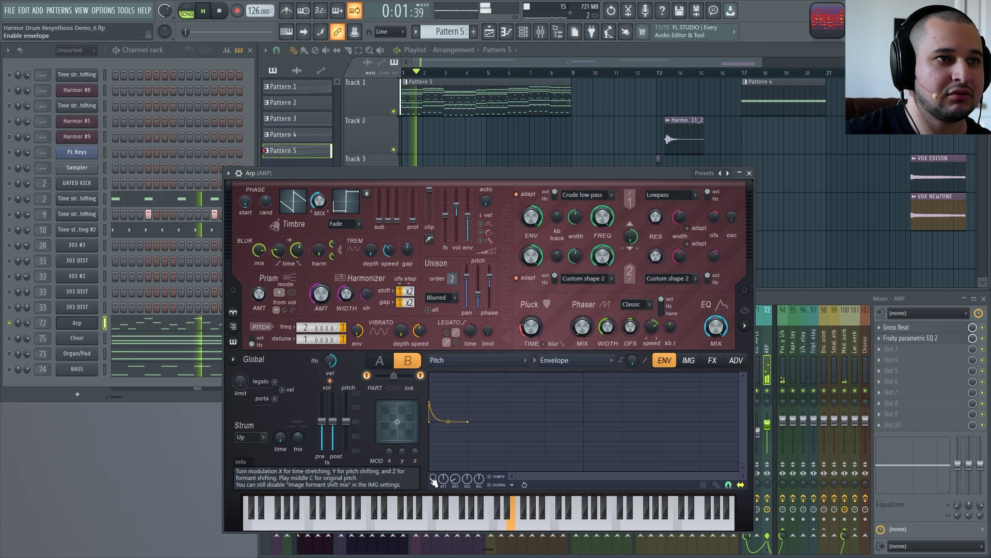
key("space")
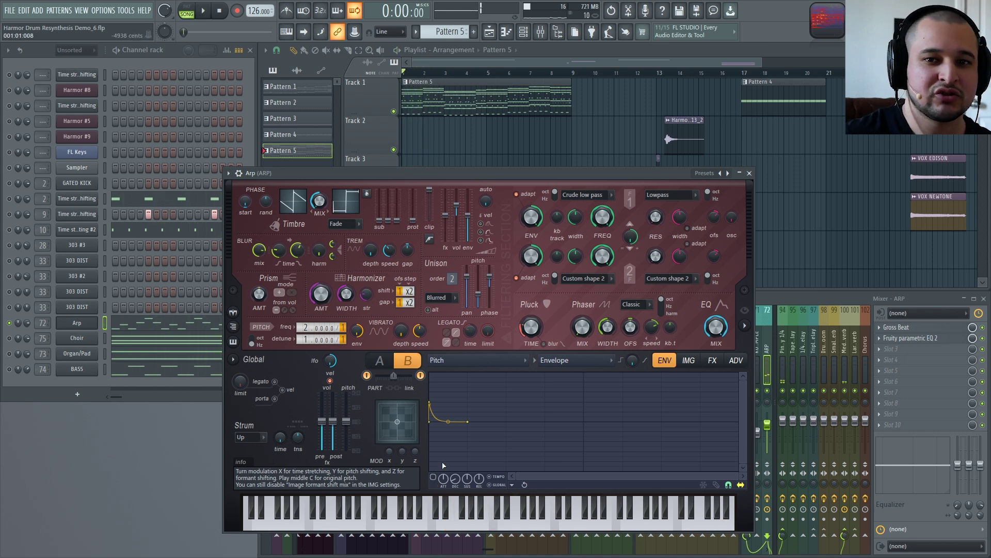
left_click(433, 476)
key("space")
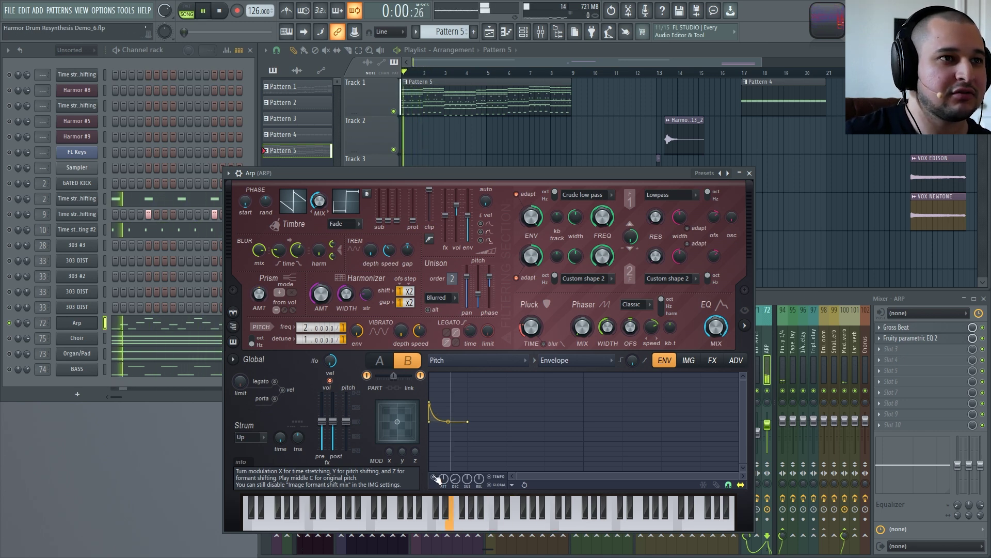
key("space")
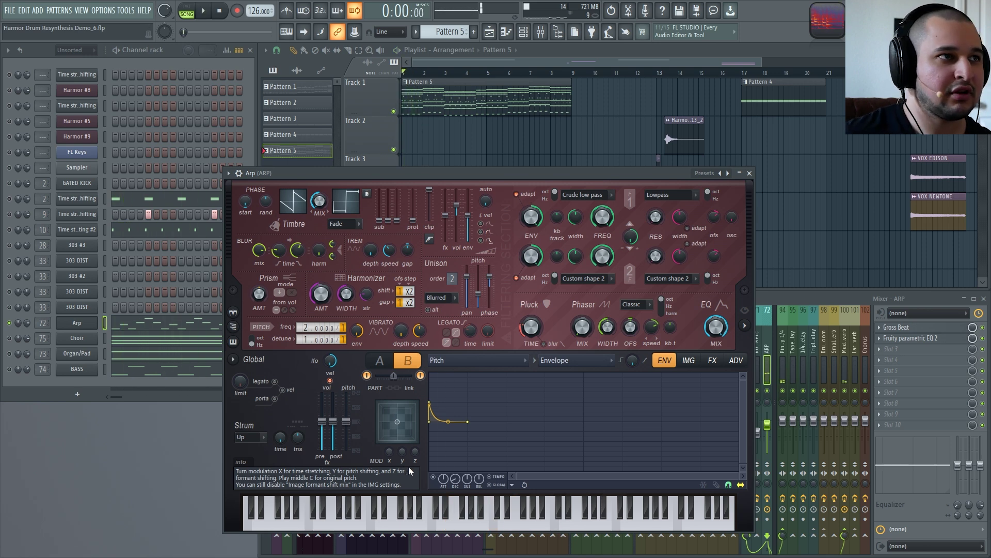
Show the Arp's resynthesis image and play Pattern 5 while viewing the playback position in it
left_click(700, 361)
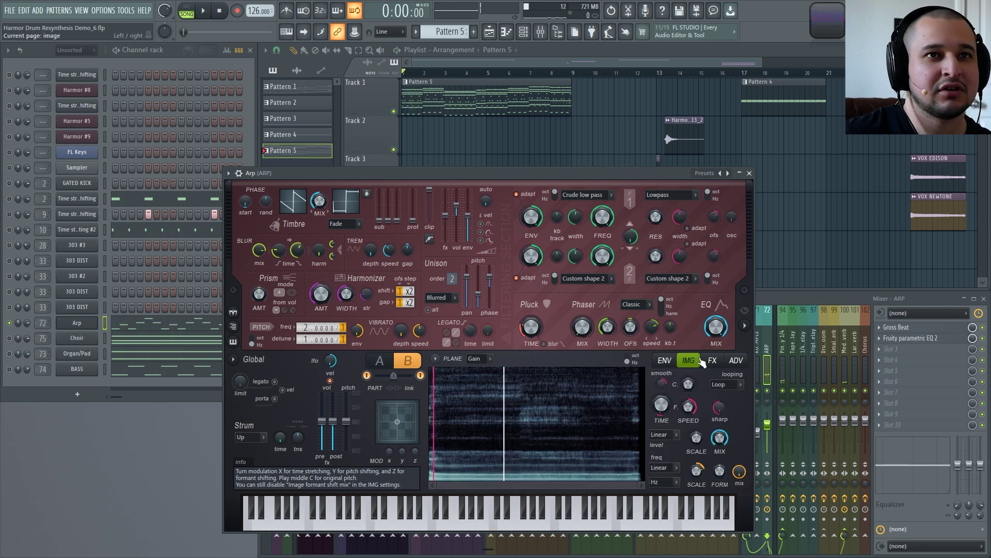
key("space")
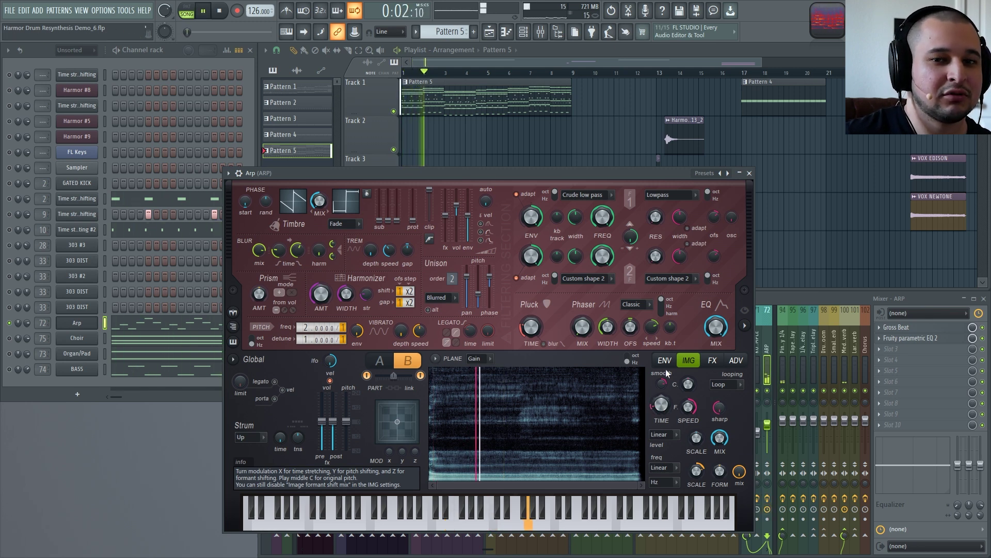
key("space")
Vary the Arp's image time offset, audition it with Pattern 5, and set the offset to about 5.18%
left_click_drag(656, 407, 656, 431)
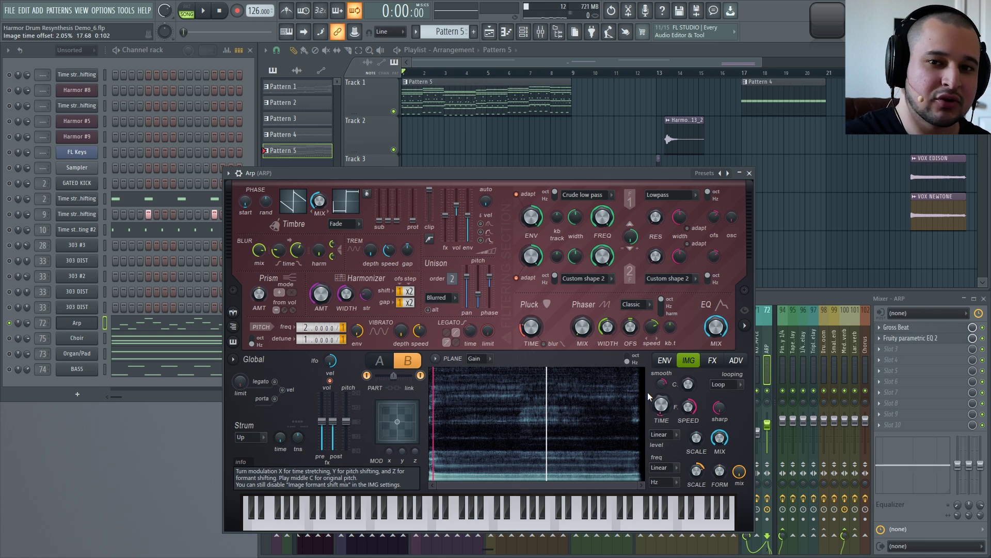
key("space")
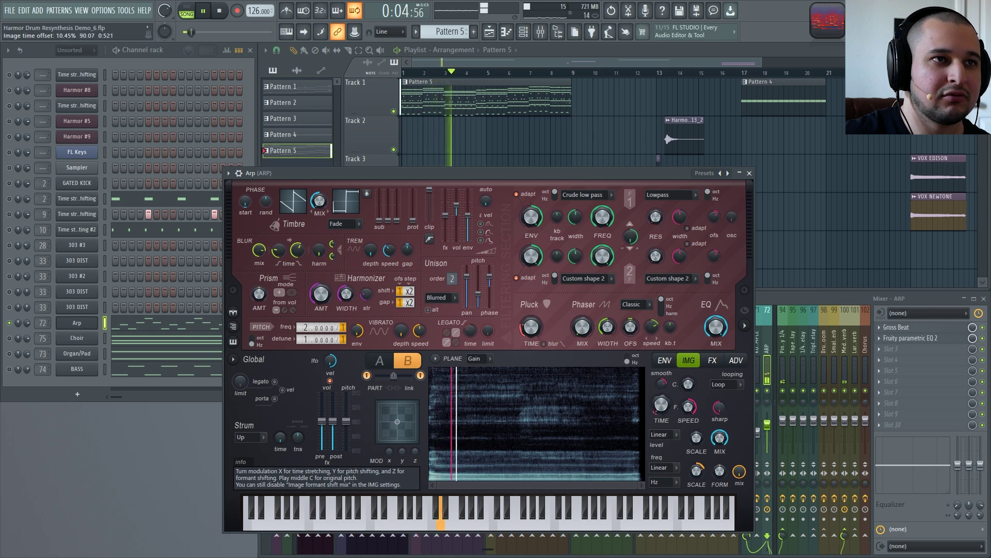
key("space")
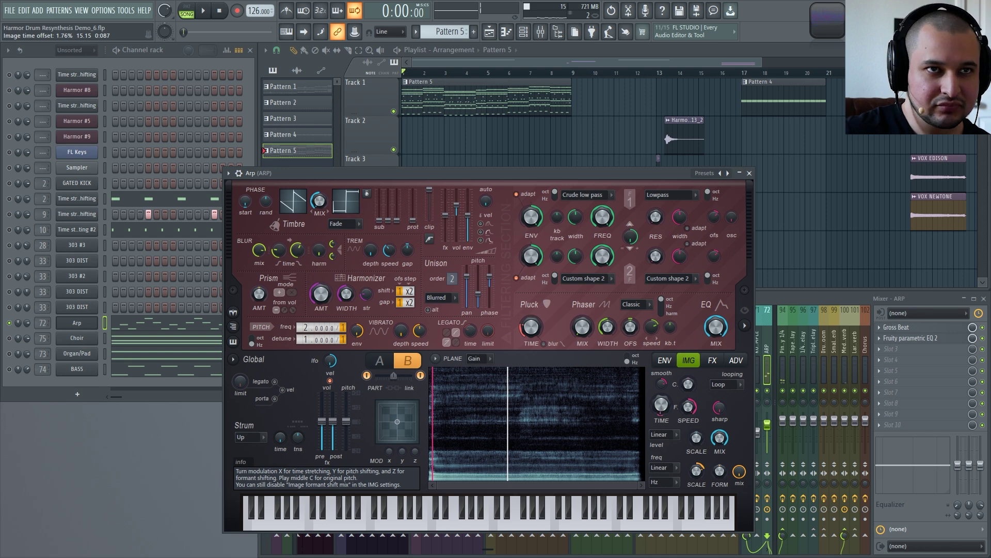
left_click_drag(662, 404, 662, 411)
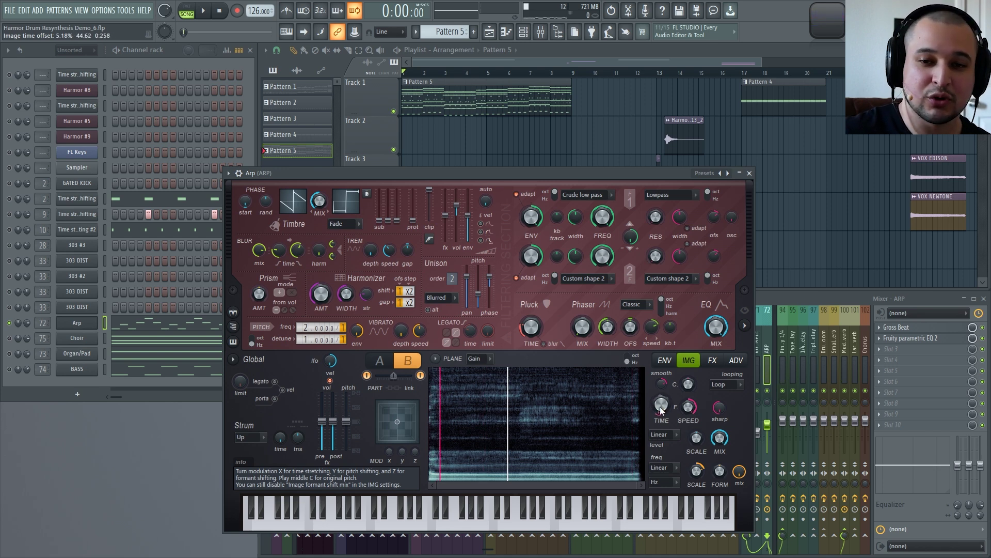